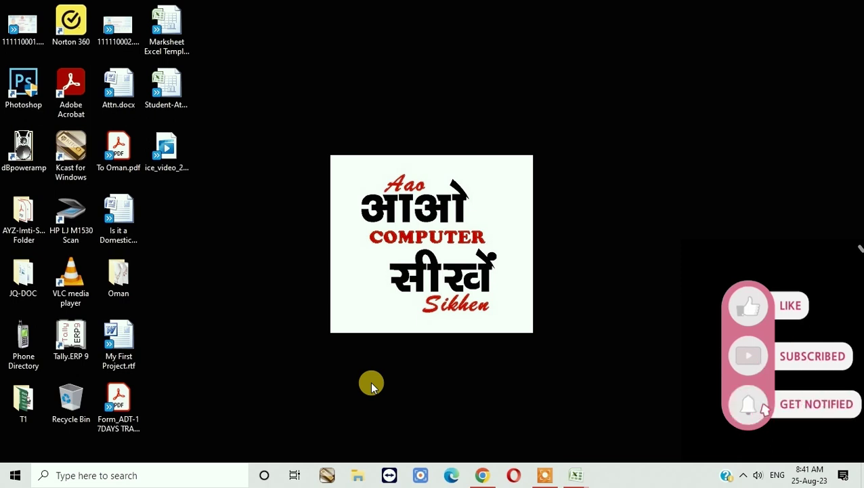
Open the Windows taskbar search box to look for Excel
left_click(93, 475)
Search 'exce', launch Microsoft Office Excel and switch to the Marksheet Excel Template workbook
type("exce")
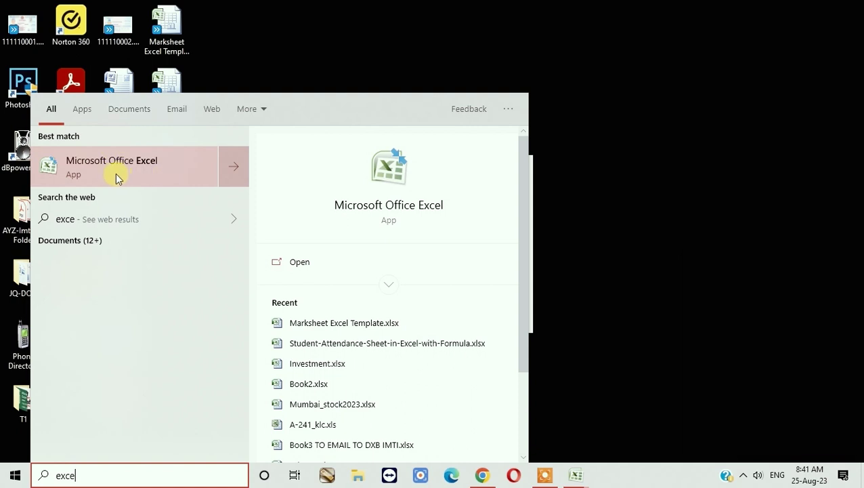
left_click(113, 176)
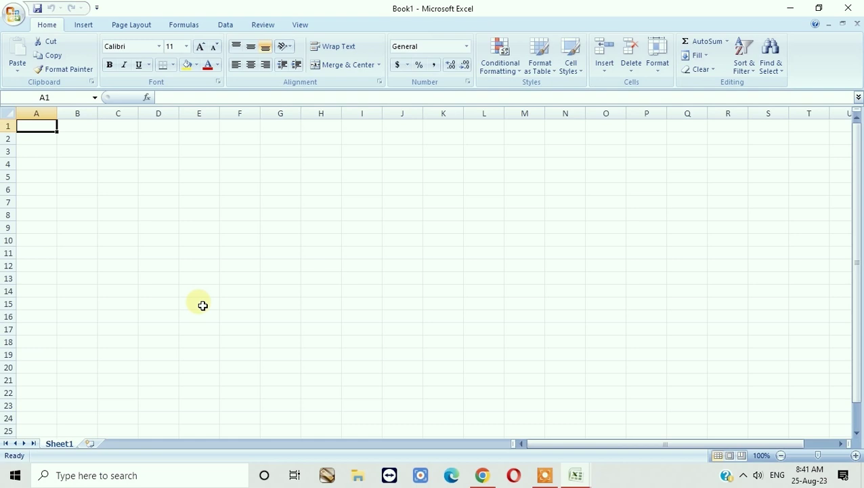
left_click(586, 472)
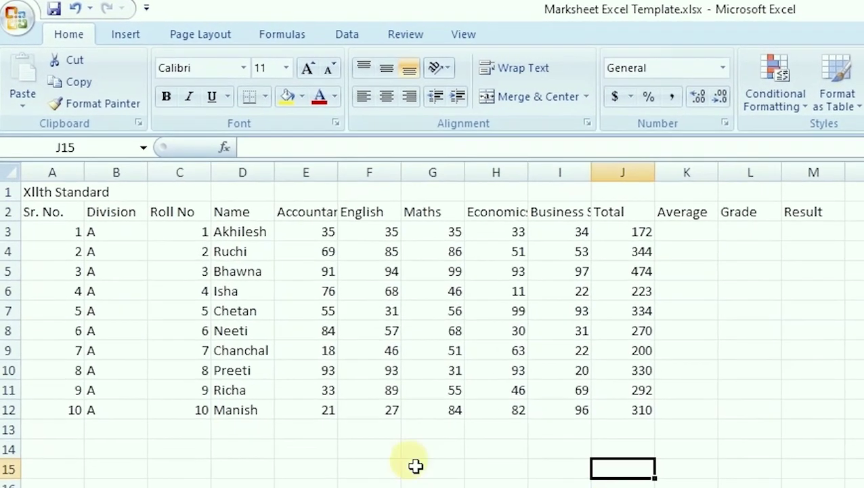
Change the Division entries to B for rows 7–9 and C for rows 10–12
left_click(35, 185)
key("Right")
key("Left")
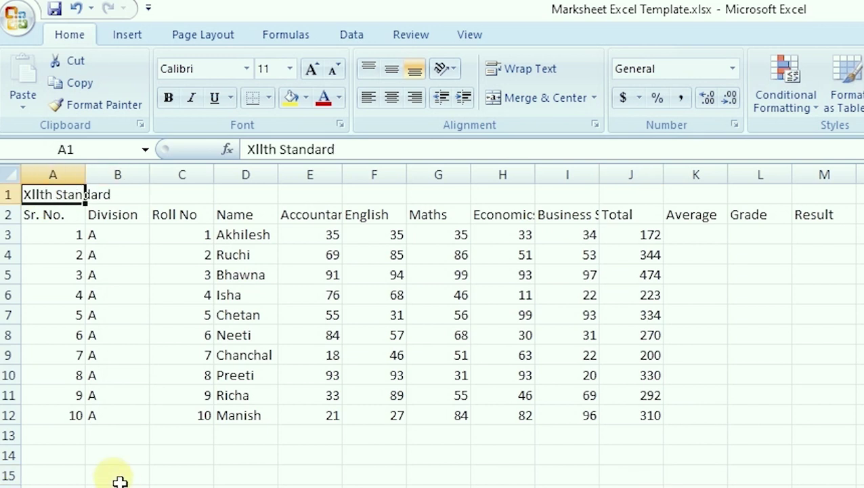
key("Down")
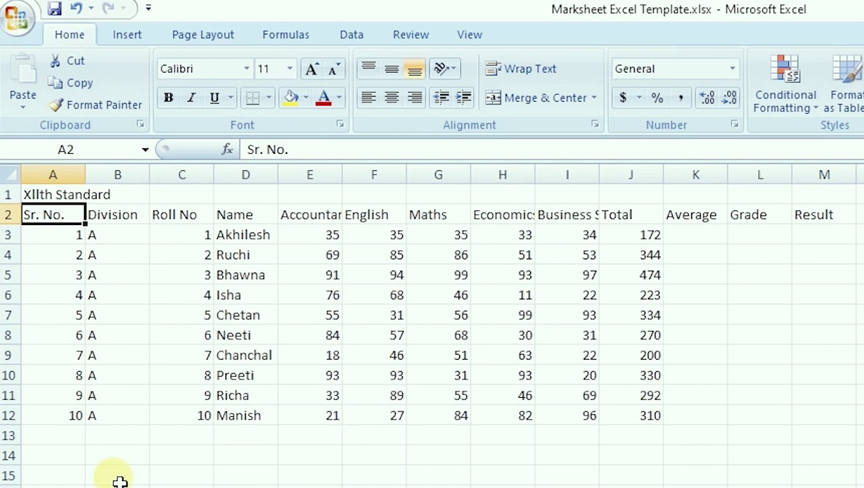
key("Right")
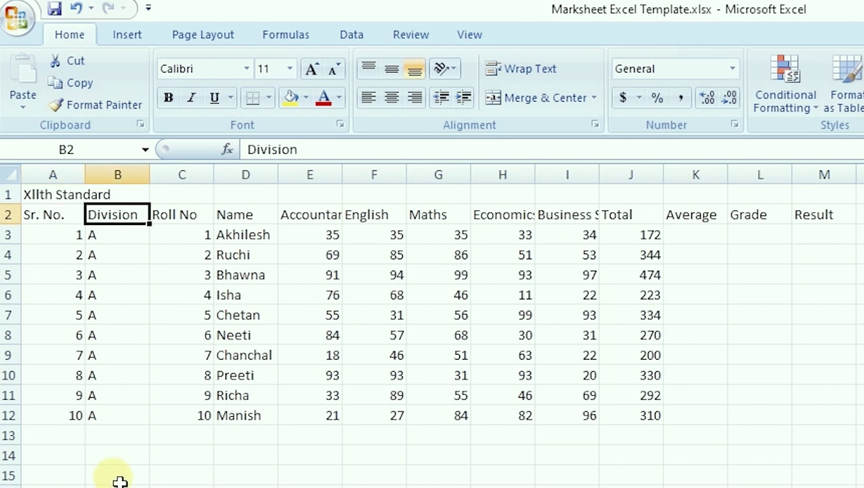
key("Down")
key("Down")
key("Down")
key("Down")
type("B")
key("Return")
type("B")
key("Return")
type("B")
key("Return")
type("C")
key("Return")
type("C")
key("Return")
type("C")
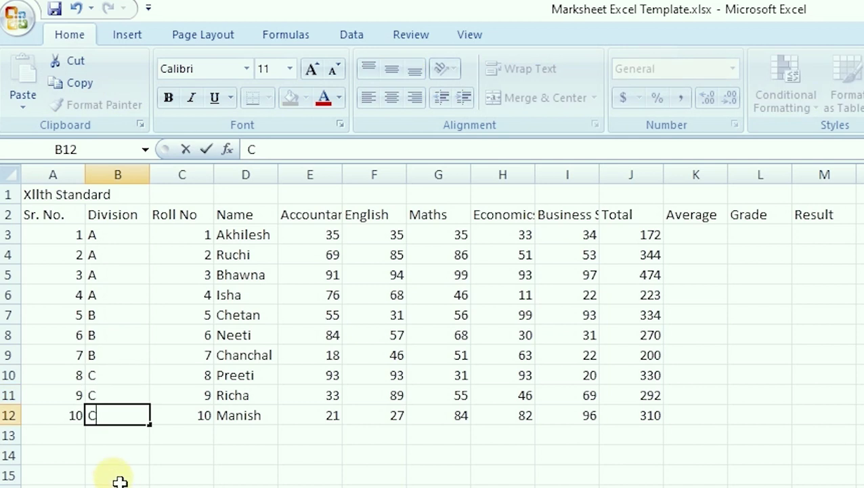
key("Up")
key("Up")
key("Up")
Try roll numbers 1 and 2 in rows 7–8, then undo them
key("Up")
key("Up")
key("Up")
key("Up")
key("Up")
key("Right")
key("Down")
key("Down")
key("Down")
key("Up")
key("Up")
key("Down")
key("Down")
key("Down")
type("1")
key("Return")
type("2")
key("Return")
key("Down")
key("Up")
key("ctrl+z")
key("ctrl+z")
key("Up")
key("Up")
key("Up")
key("Up")
key("Right")
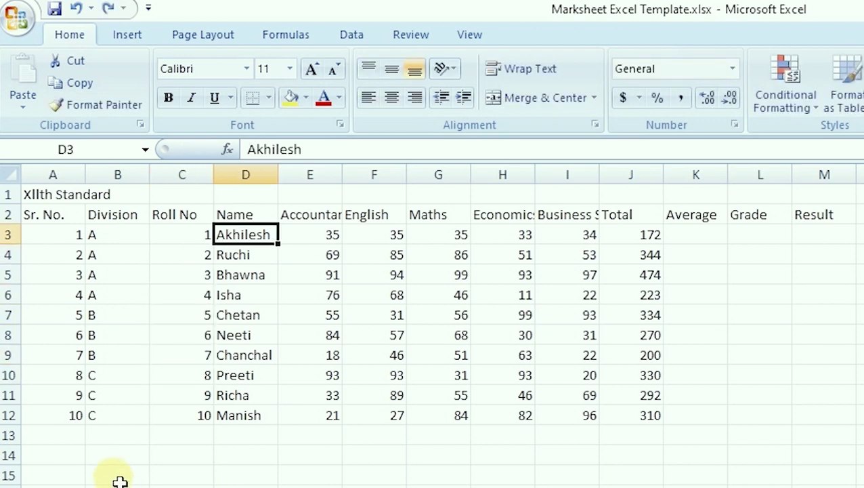
key("Down")
key("Down")
key("Down")
key("Down")
key("Down")
key("Down")
key("Down")
key("Down")
key("ctrl+Up")
Clear the Total values in J3:J12
key("Right")
key("Right")
key("Left")
key("Right")
key("Right")
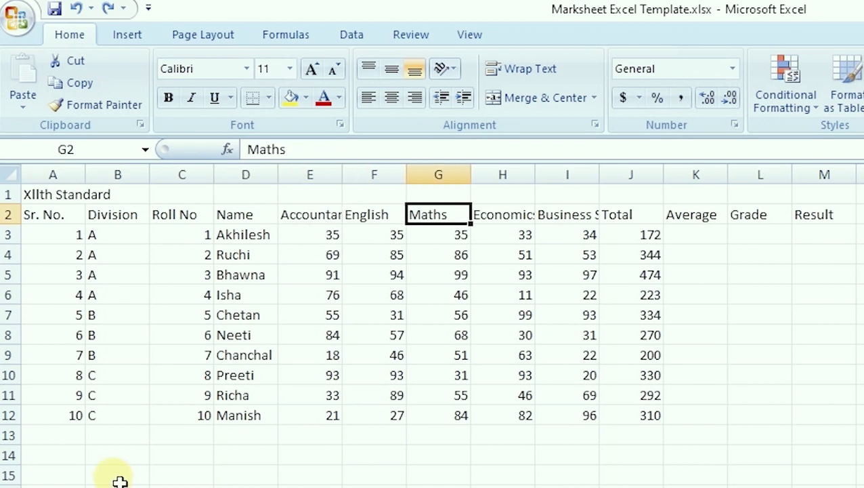
key("Right")
key("Right")
Rename the Average heading in K2 to 'Average (%)'
key("Right")
key("Down")
key("ctrl+shift+Down")
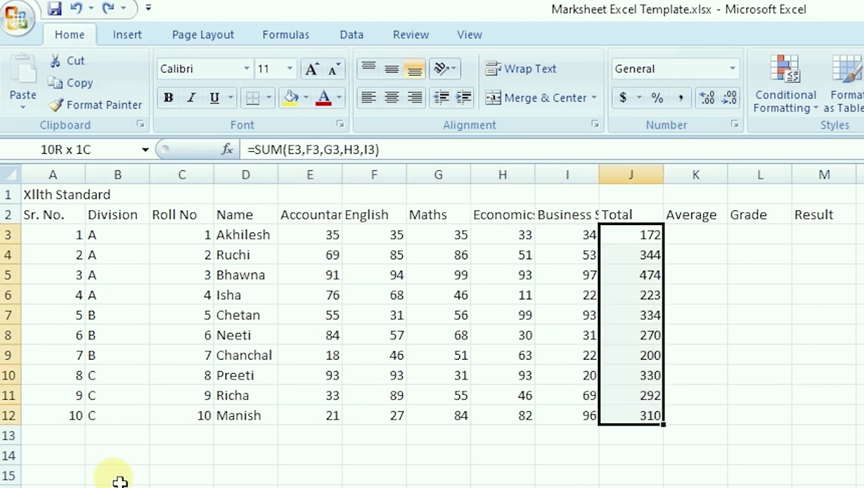
key("Delete")
key("Right")
key("Up")
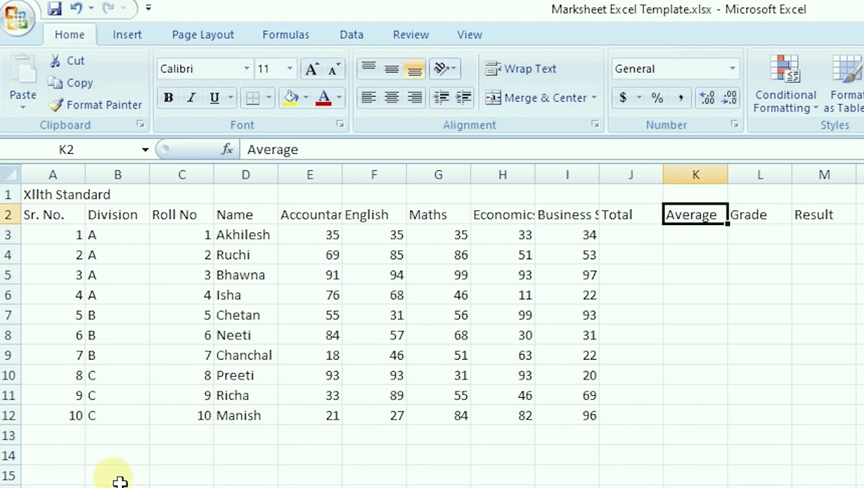
key("F2")
type("(%")
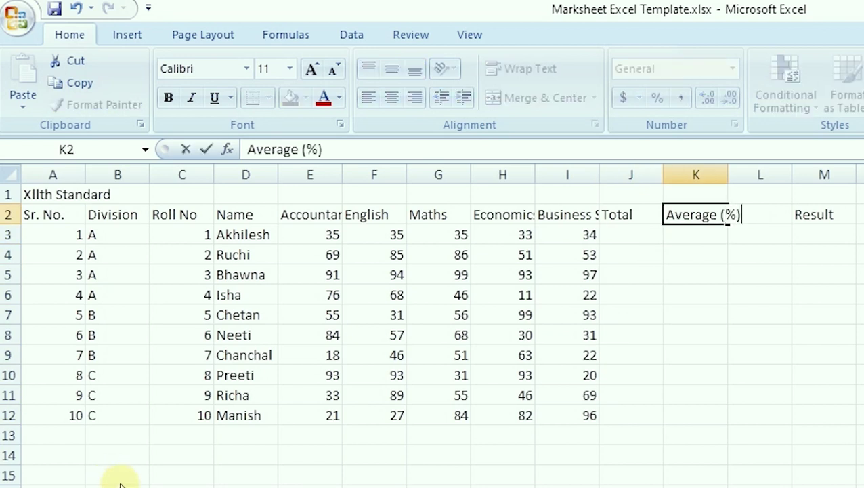
key("ctrl+Return")
key("Right")
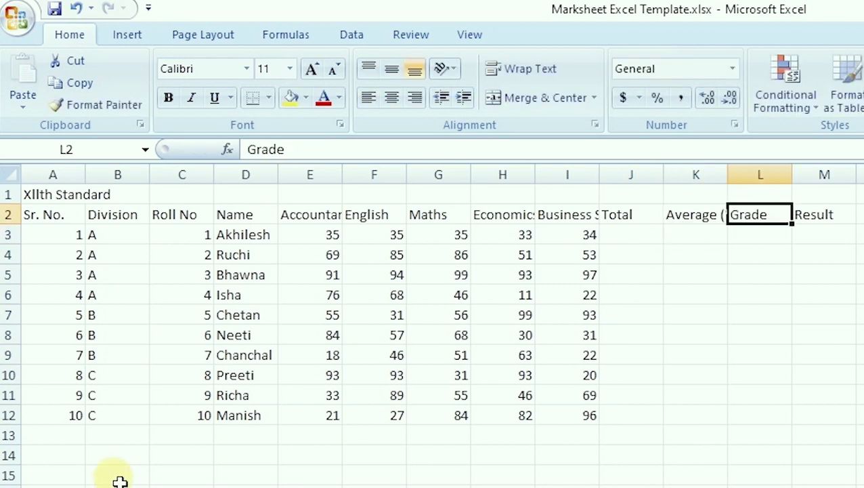
key("Right")
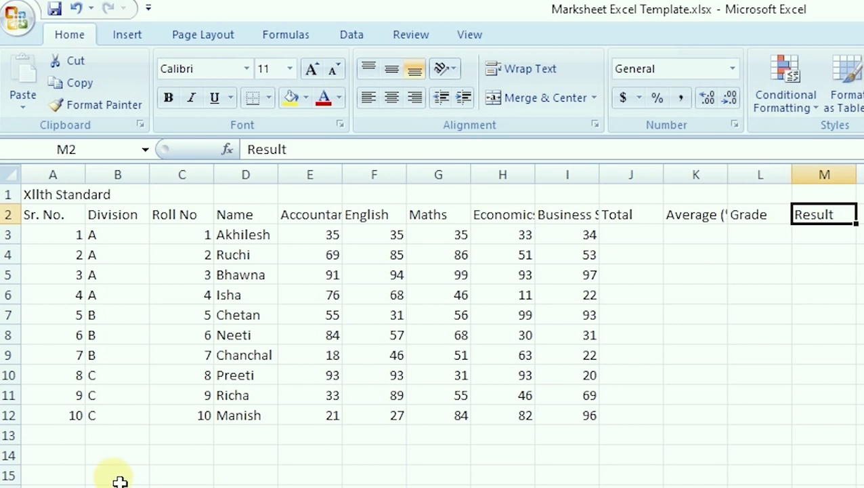
key("Down")
key("Down")
key("Down")
key("Down")
key("Up")
key("Up")
key("Up")
key("Up")
key("Up")
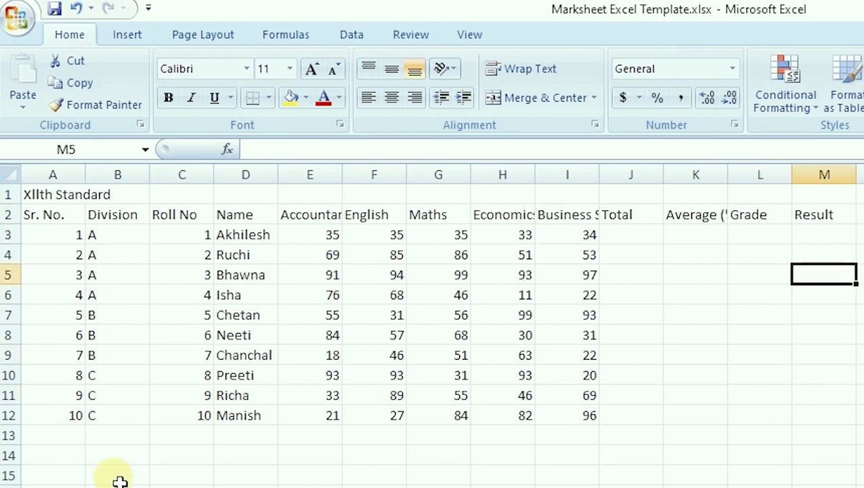
key("Left")
key("Left")
key("Left")
key("Up")
key("Up")
key("Left")
key("Left")
key("Left")
key("Up")
key("Up")
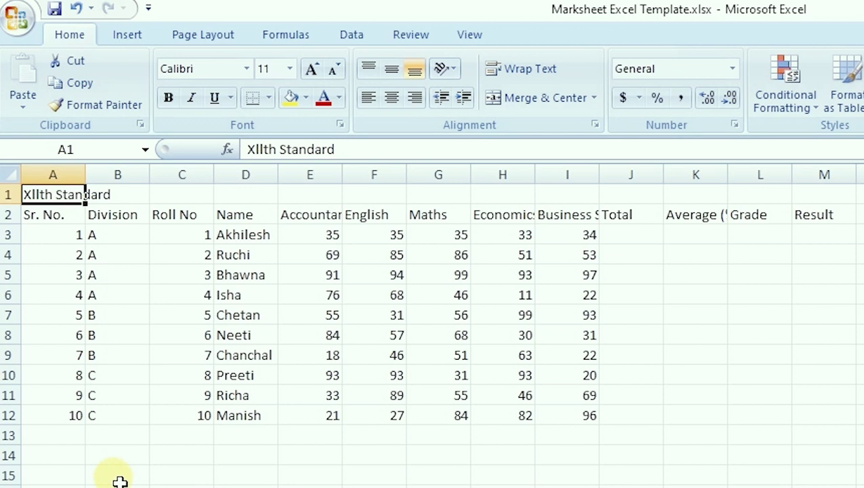
Revert K2 to 'Average' and browse every Format Cells tab without applying changes
left_click(76, 8)
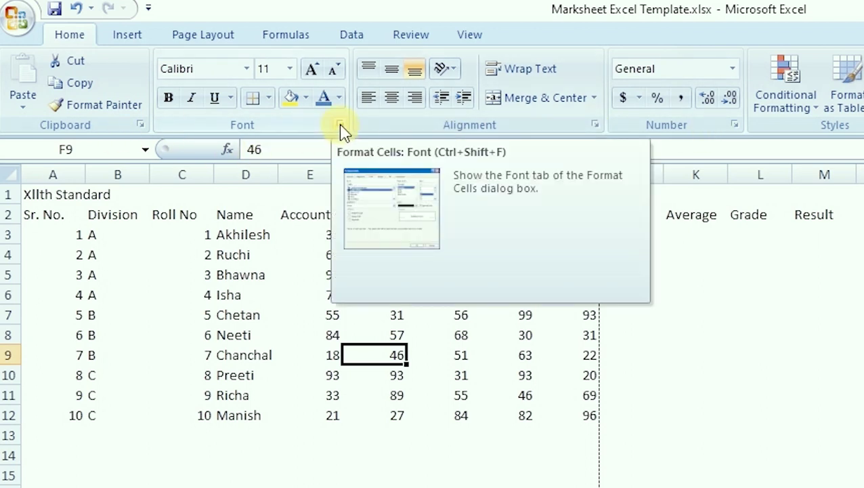
left_click(340, 125)
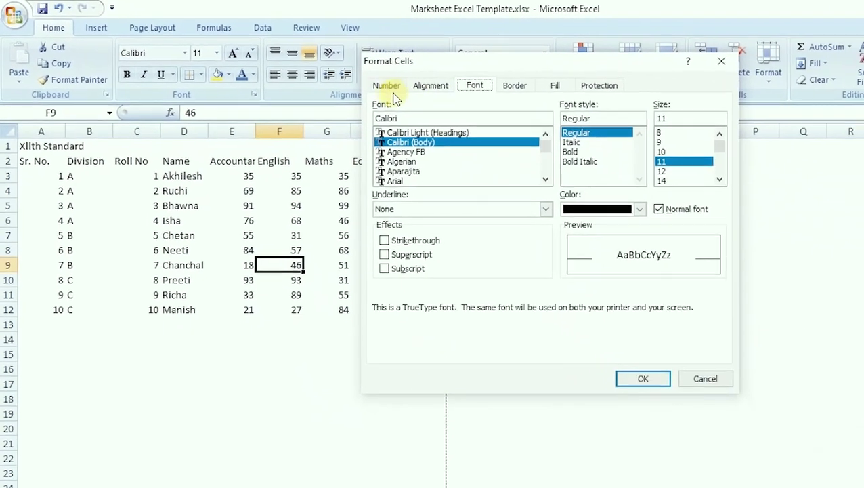
left_click(366, 81)
left_click(407, 86)
left_click(446, 83)
left_click(490, 84)
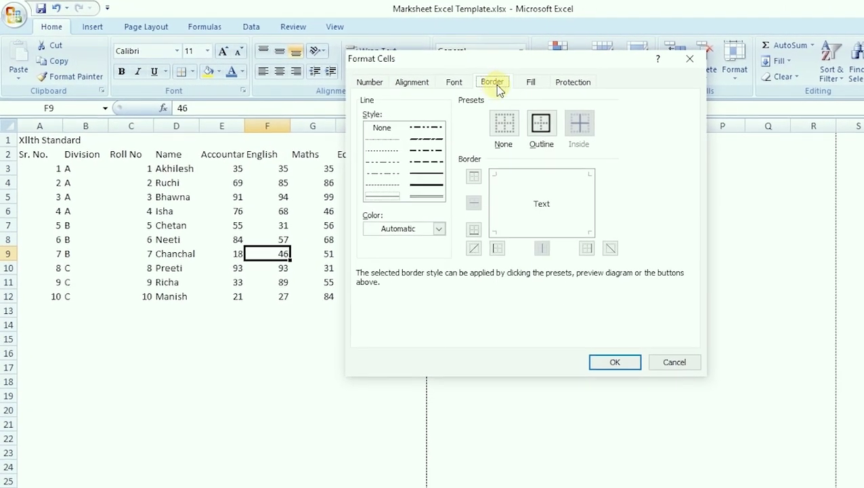
left_click(524, 85)
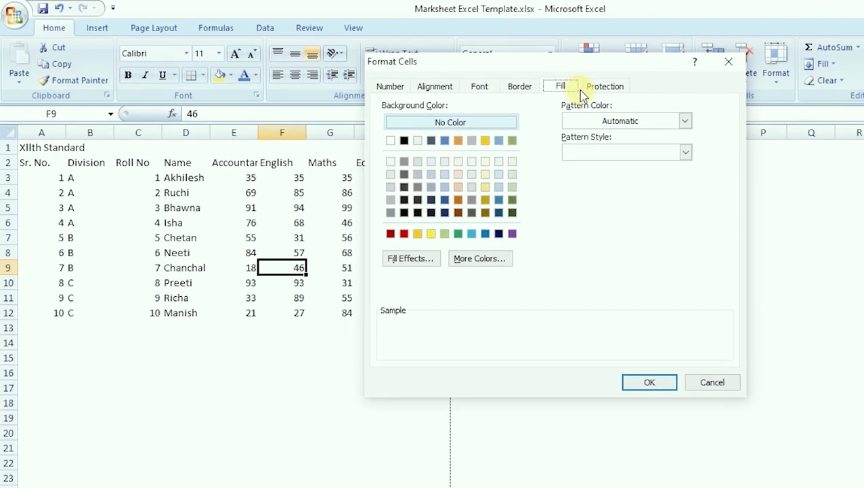
left_click(596, 87)
left_click(405, 87)
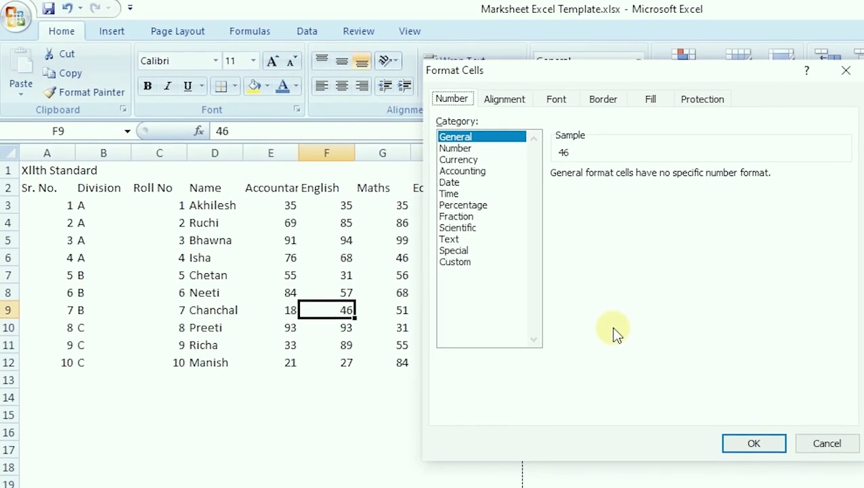
key("Escape")
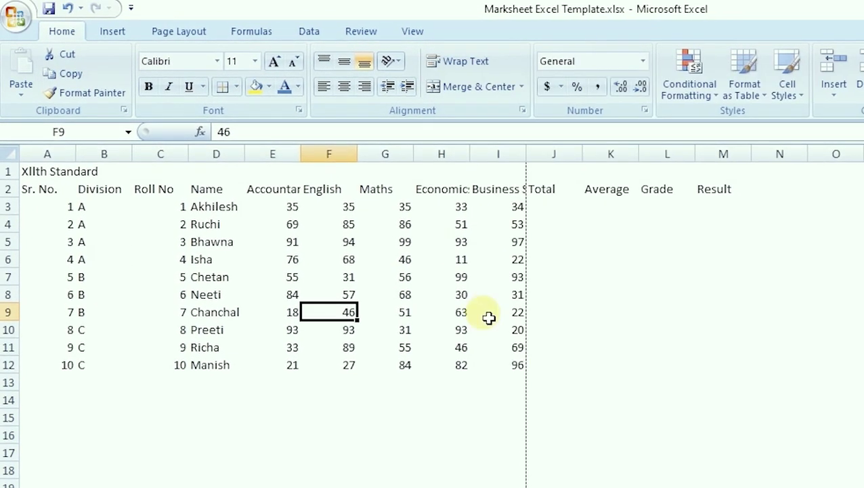
left_click(445, 433)
left_click(53, 181)
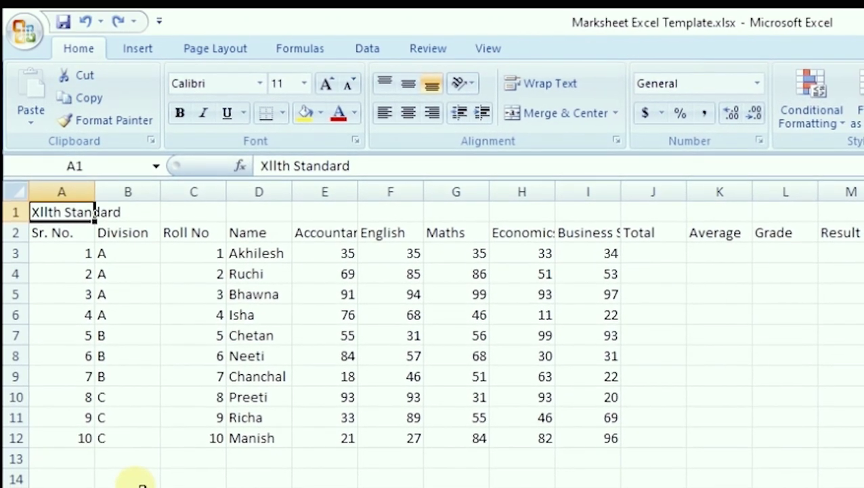
left_click(136, 482)
left_click(41, 211)
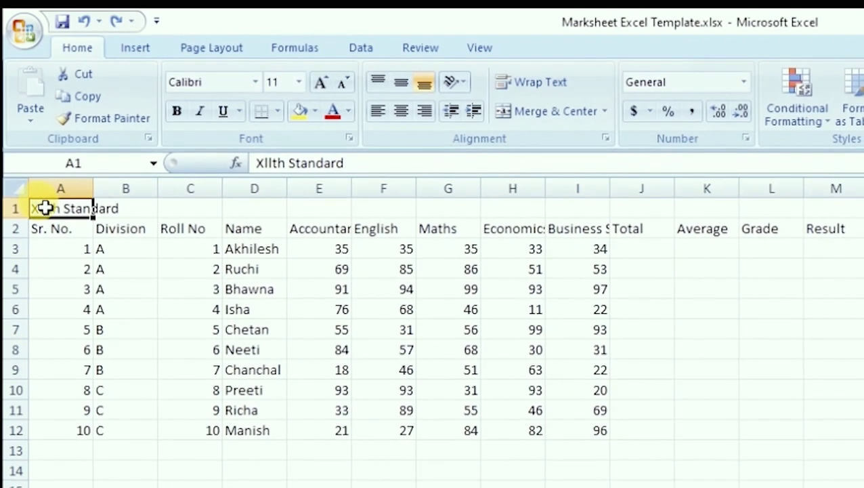
left_click(63, 189)
left_click(840, 189)
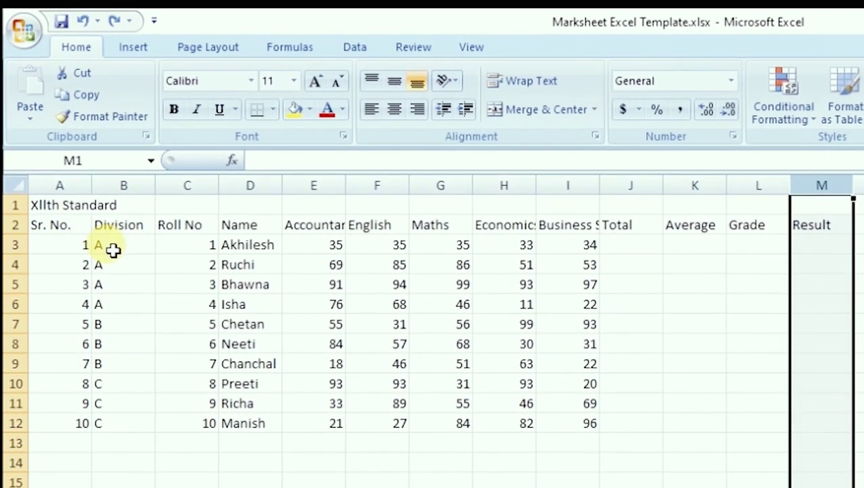
left_click(113, 251)
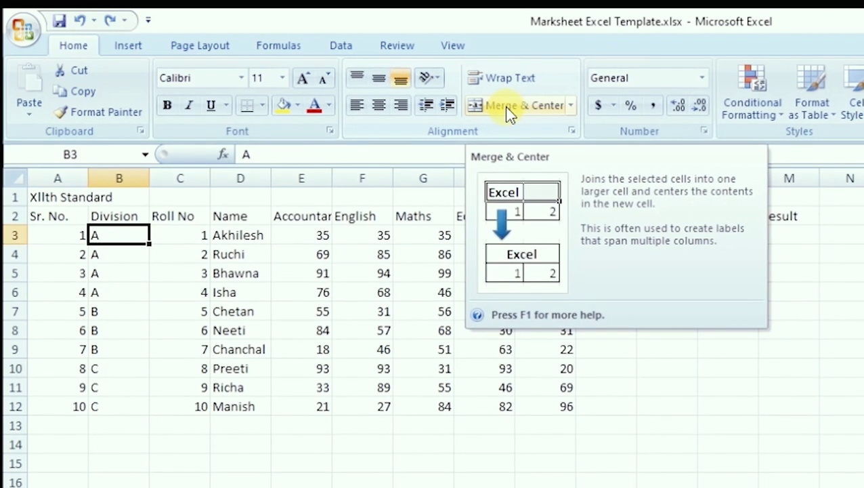
left_click(420, 462)
left_click(42, 195)
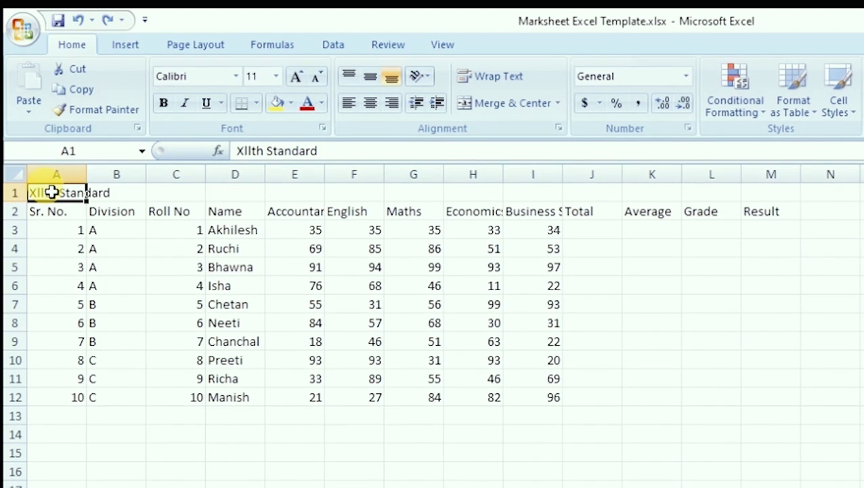
Merge and centre A1:M1 for the XIIth Standard title and make it bold
left_click_drag(52, 192, 160, 191)
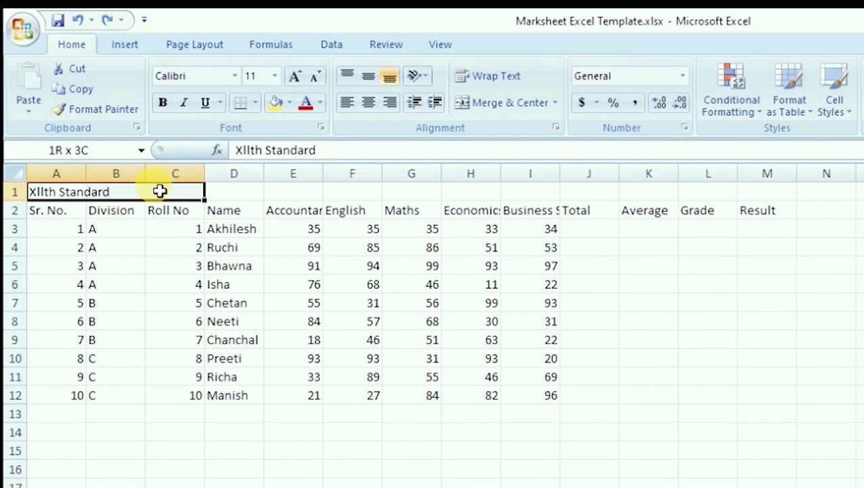
left_click_drag(179, 190, 733, 189)
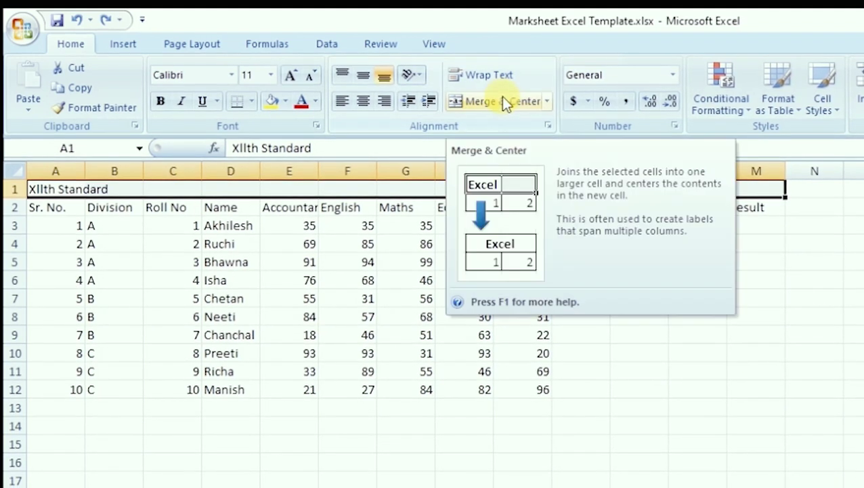
left_click(503, 100)
left_click(691, 309)
left_click(657, 190)
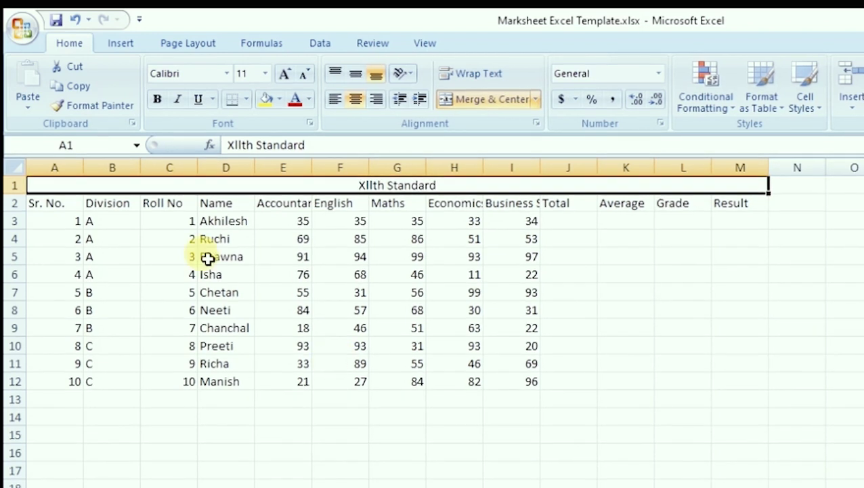
left_click(153, 101)
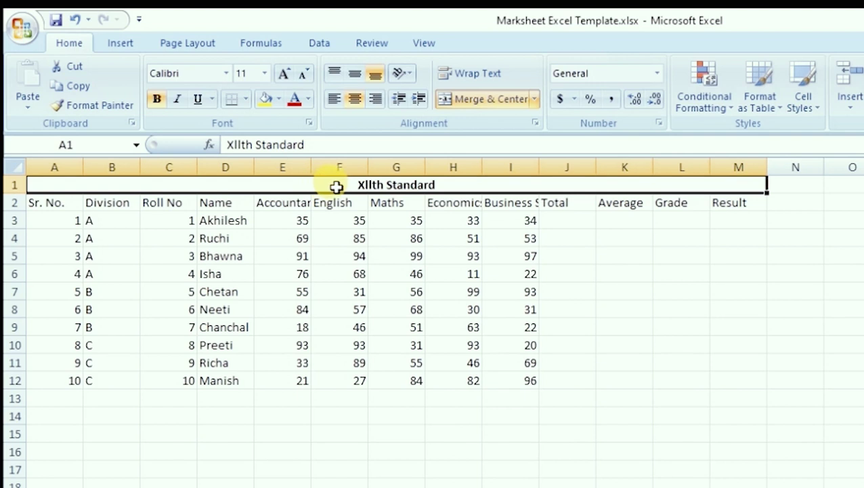
Fill the title row yellow and colour the title text blue-grey
left_click(279, 101)
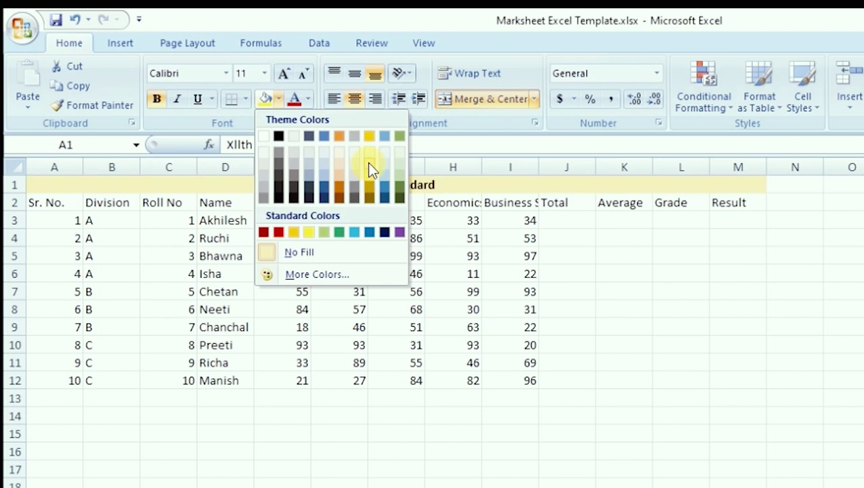
left_click(310, 232)
left_click(494, 223)
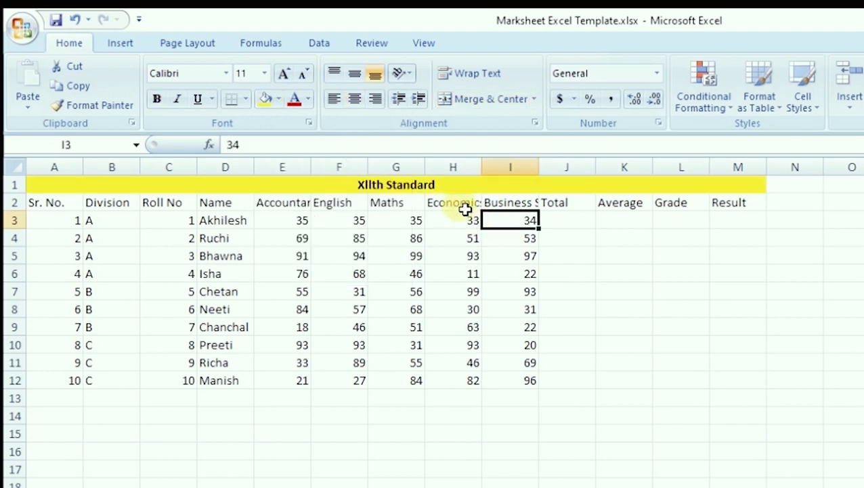
left_click(440, 184)
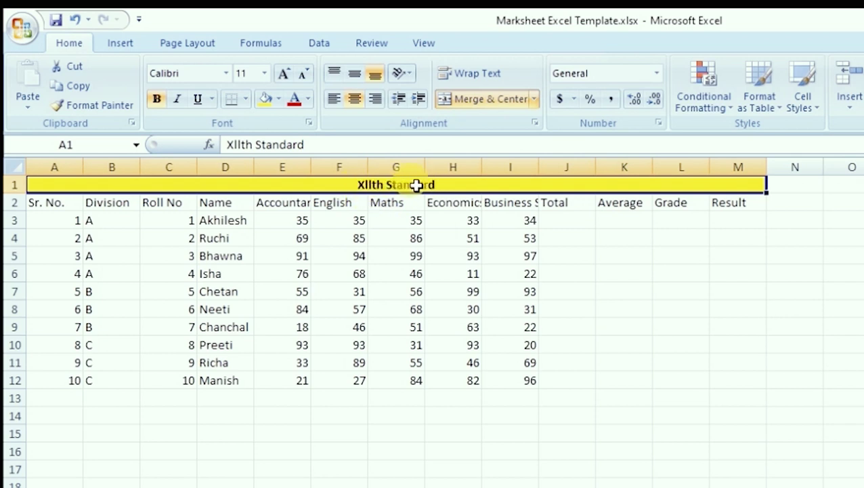
left_click(307, 99)
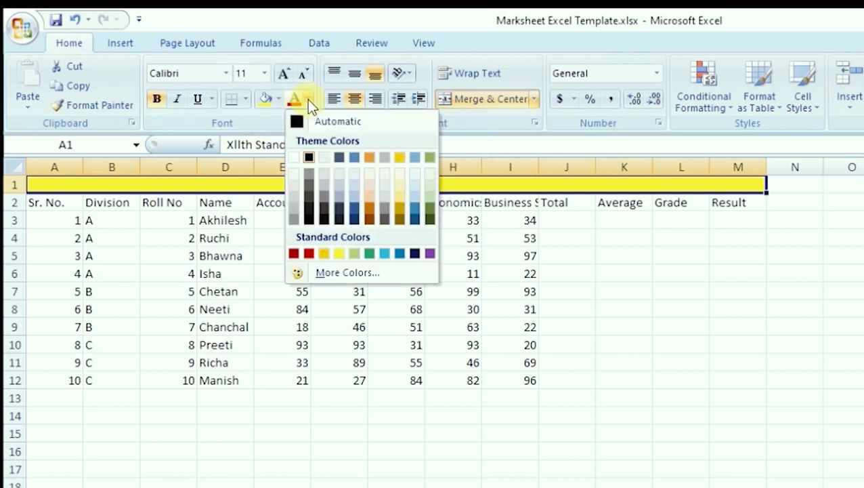
left_click(355, 157)
left_click(473, 237)
left_click(332, 187)
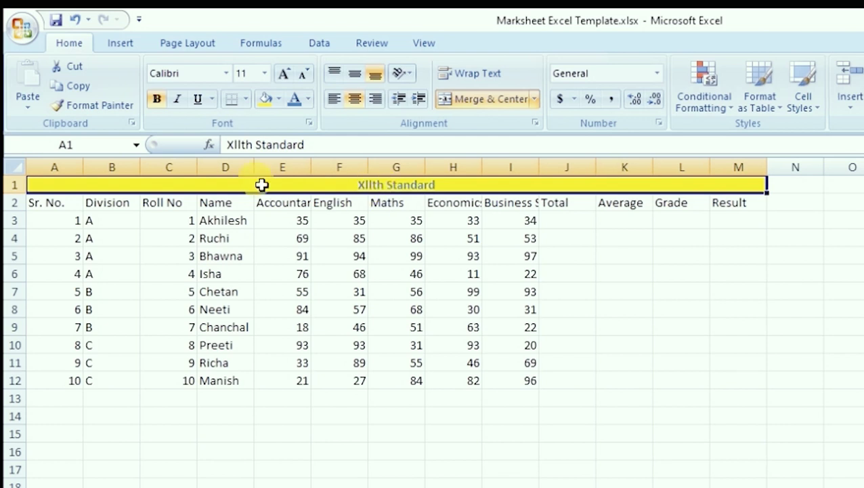
Set the title text to 16-pt Algerian
left_click(264, 73)
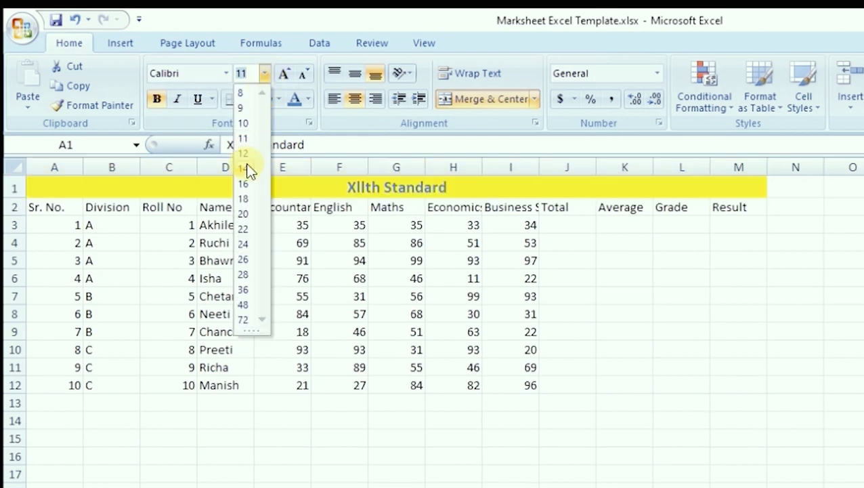
left_click(242, 183)
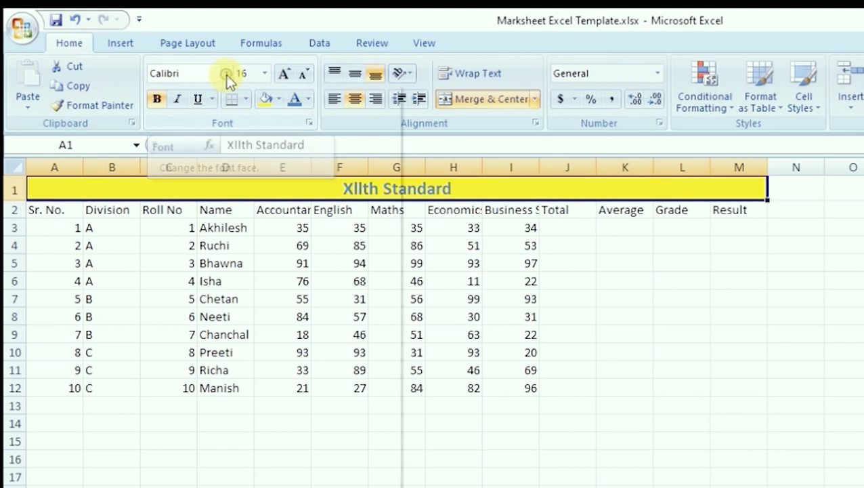
left_click(226, 73)
left_click(209, 195)
left_click(682, 282)
left_click(598, 193)
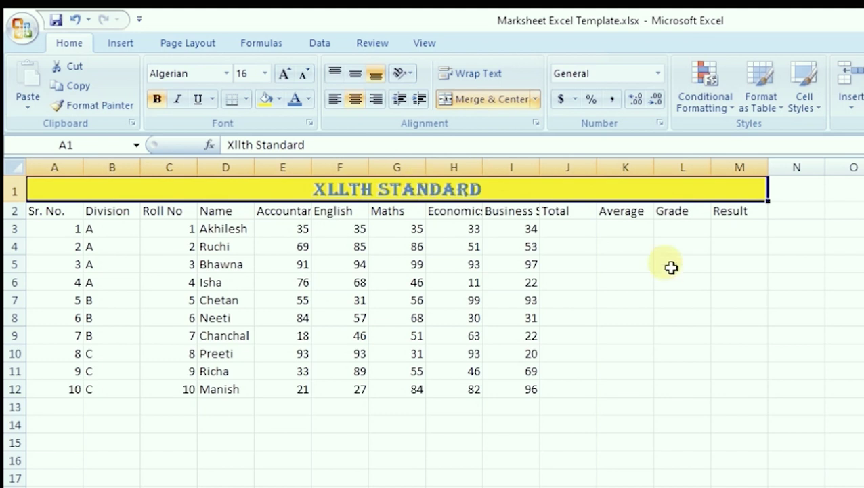
left_click(175, 440)
Make the row 2 headings from Sr. No. to Result bold and centred
left_click(13, 211)
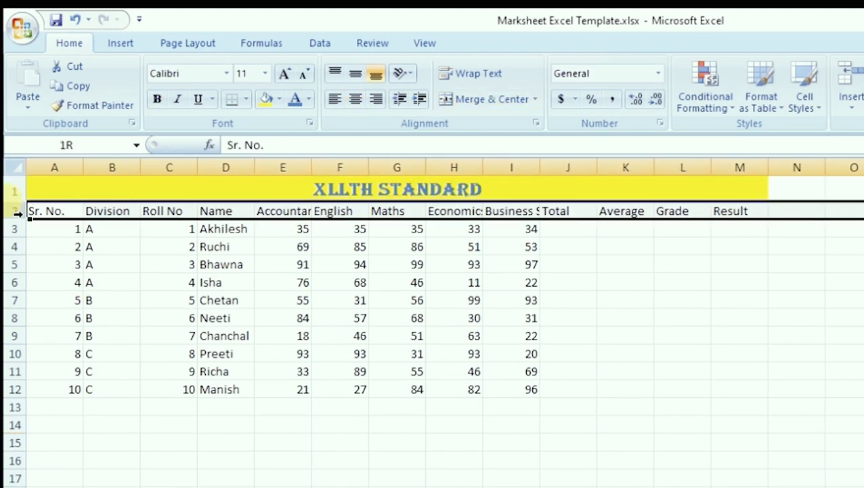
left_click(108, 263)
left_click(58, 212)
left_click(120, 214)
left_click(178, 212)
left_click(218, 212)
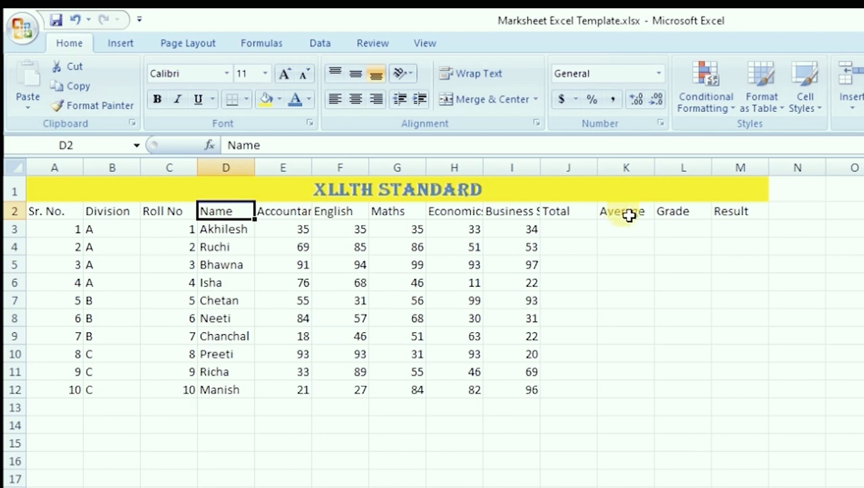
left_click(568, 443)
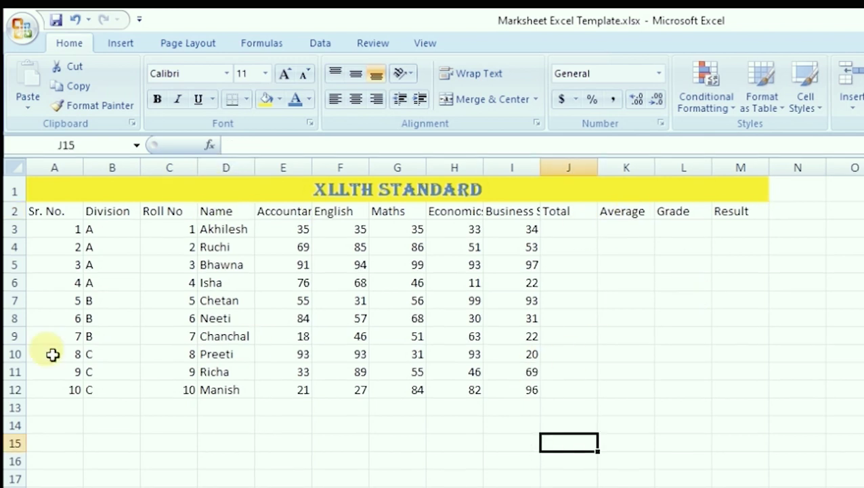
left_click(51, 211)
left_click_drag(64, 211, 759, 211)
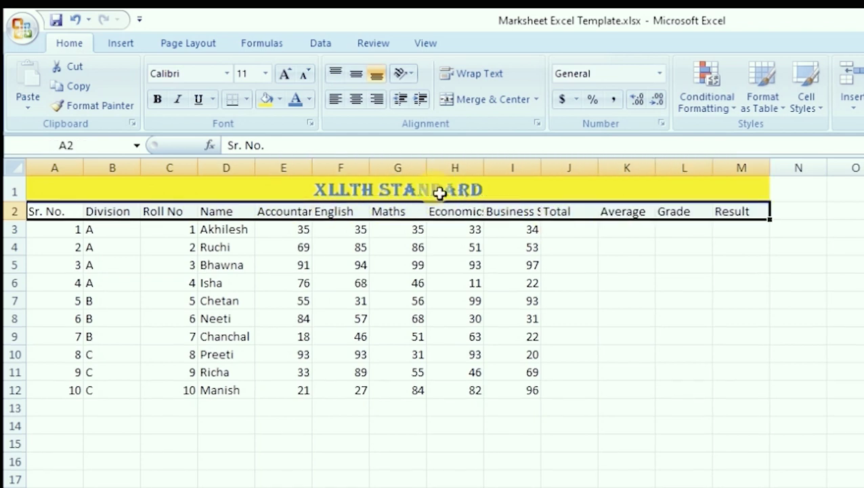
left_click(156, 99)
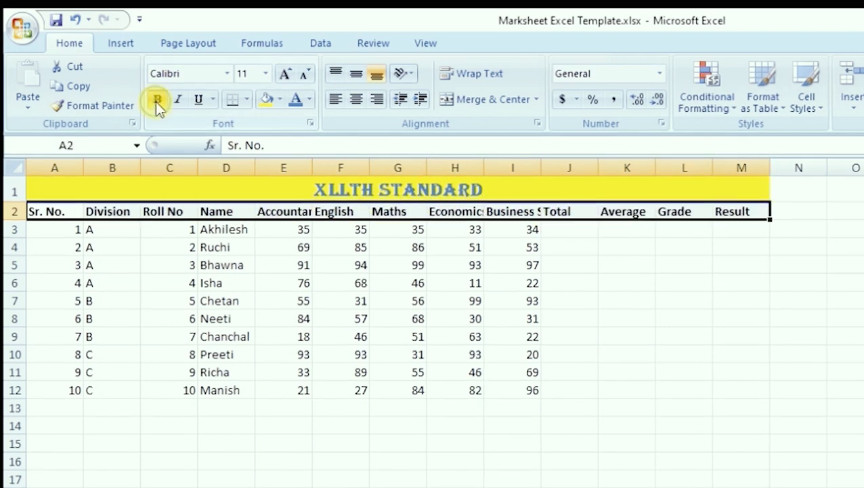
left_click(356, 99)
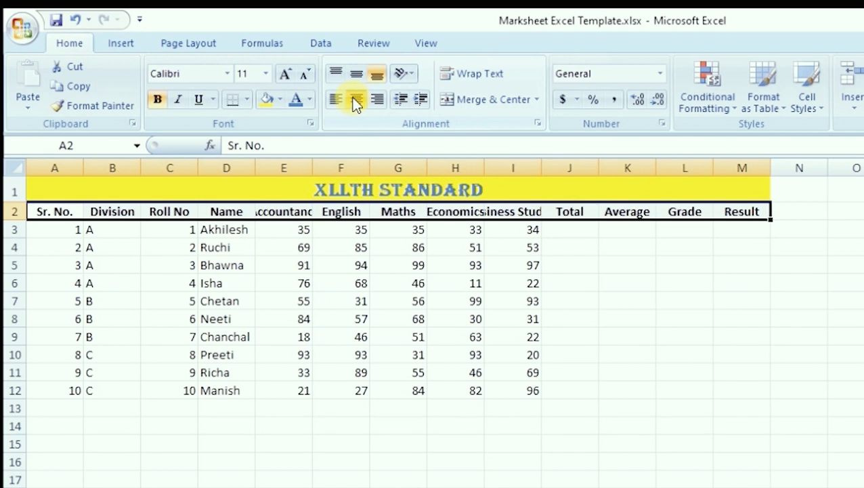
Hide the worksheet gridlines from the View tab
left_click(247, 283)
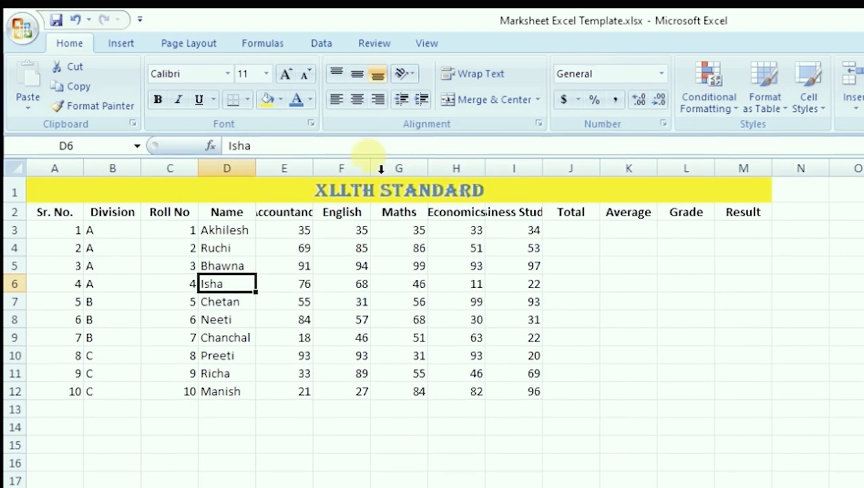
left_click(424, 41)
left_click(242, 86)
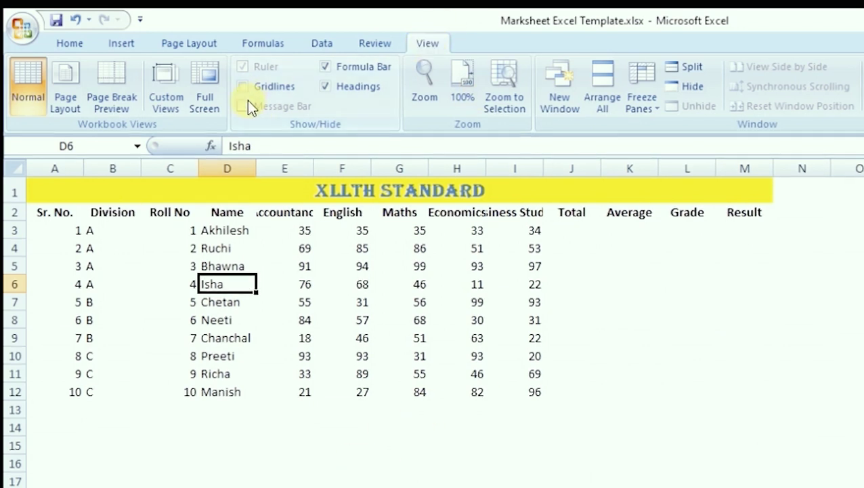
Toggle gridlines on and off, leave them hidden, and return to the Home tab
left_click(268, 88)
left_click(268, 88)
left_click(268, 88)
left_click(268, 88)
left_click(457, 445)
left_click(71, 44)
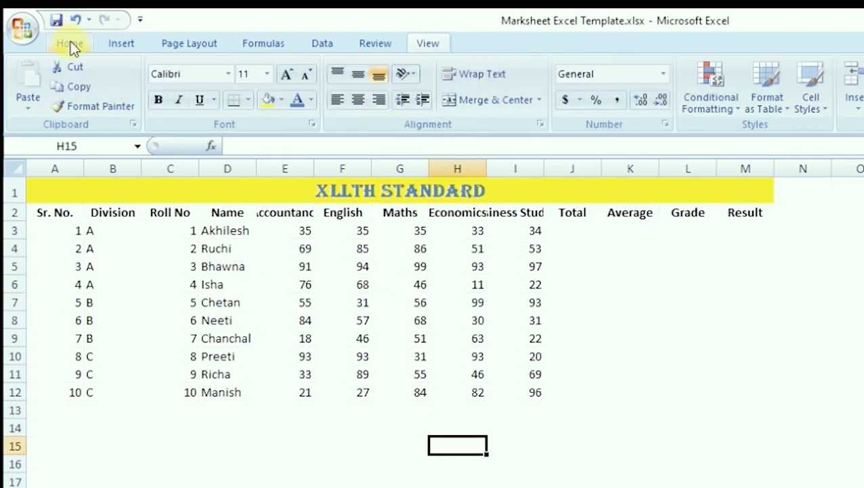
Inspect the row 2 headings from Sr. No. through the cut-off Accountancy heading
left_click(277, 462)
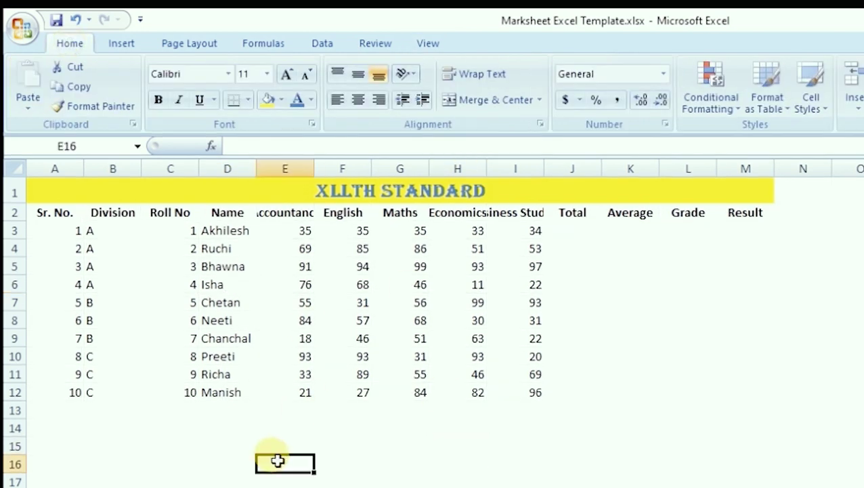
left_click(77, 214)
left_click(101, 213)
left_click(168, 214)
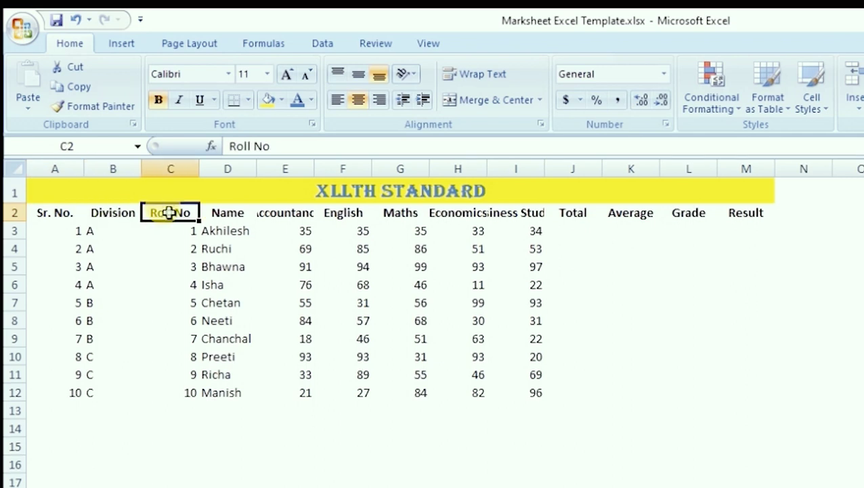
left_click(227, 213)
left_click(289, 215)
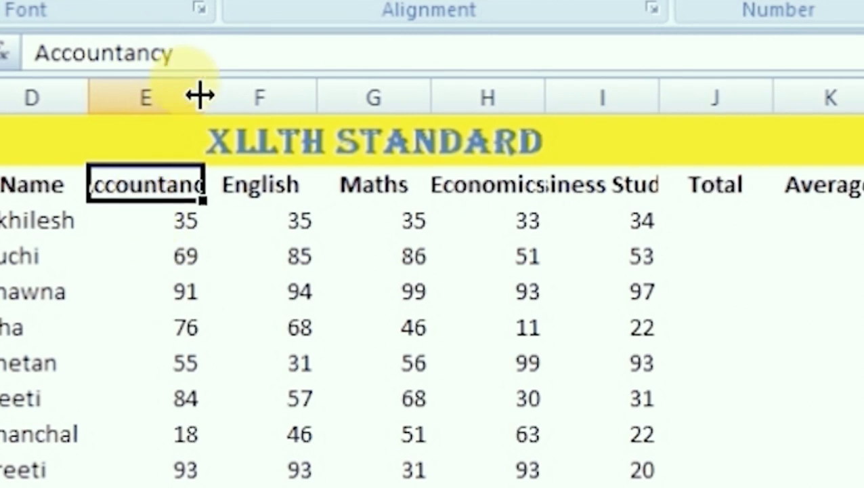
AutoFit columns E, H and I to the Accountancy, Economics and Business Studies headings
double_click(201, 96)
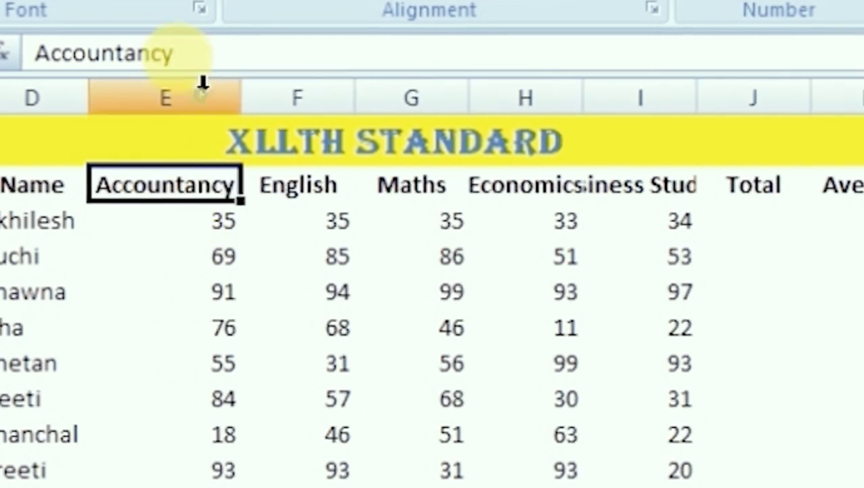
mouse_move(242, 95)
left_mouse_down()
mouse_move(222, 100)
mouse_move(368, 100)
mouse_move(242, 100)
left_mouse_up()
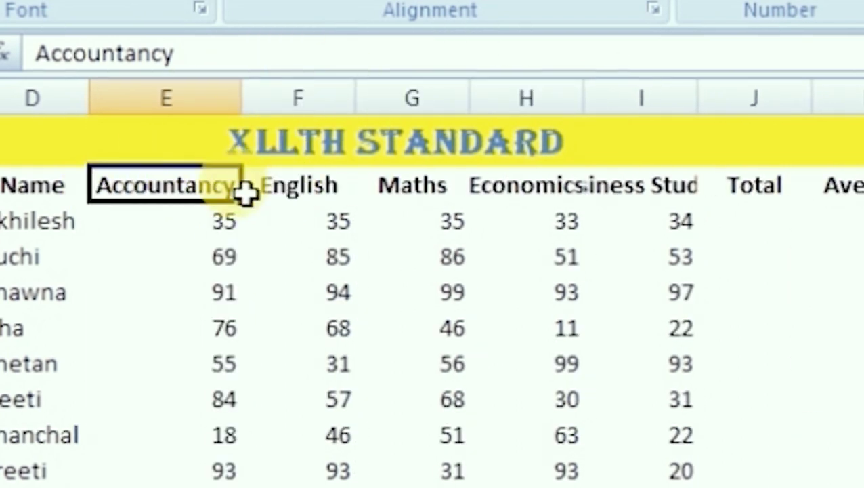
left_click(298, 193)
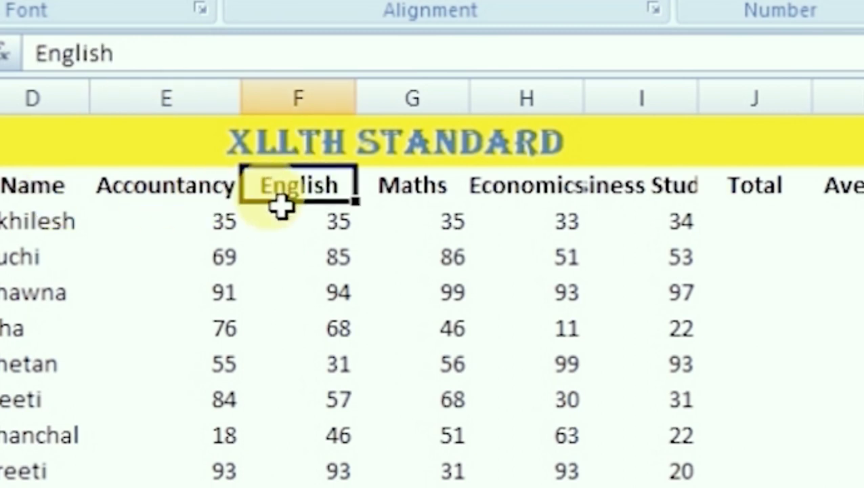
left_click(410, 195)
left_click(532, 194)
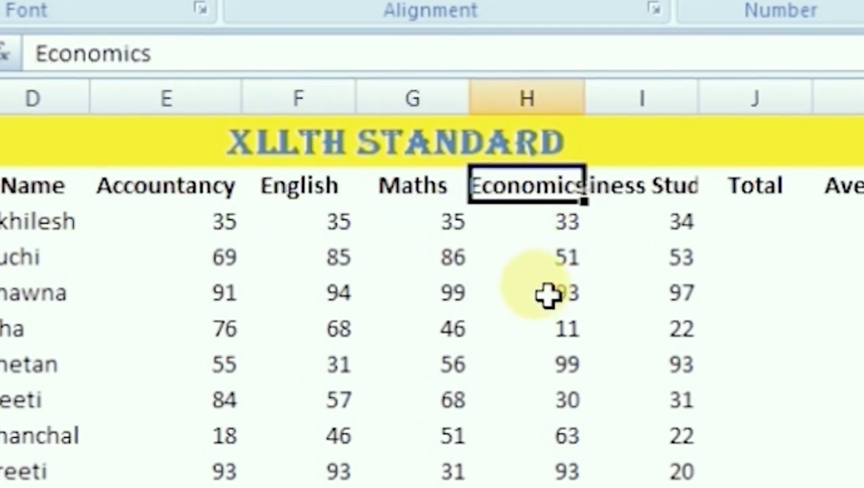
double_click(586, 100)
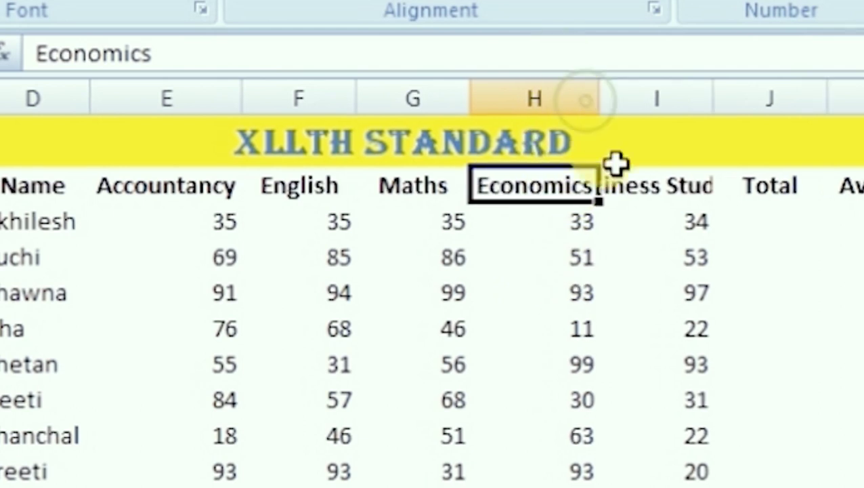
left_click(662, 195)
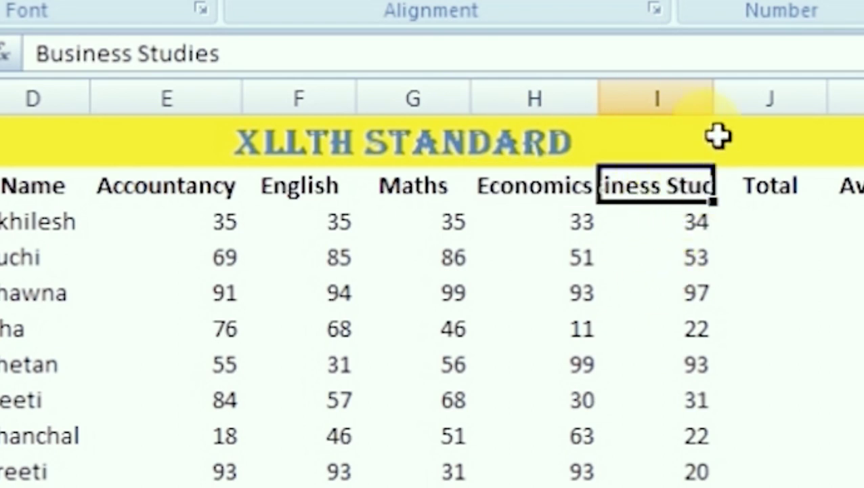
double_click(714, 95)
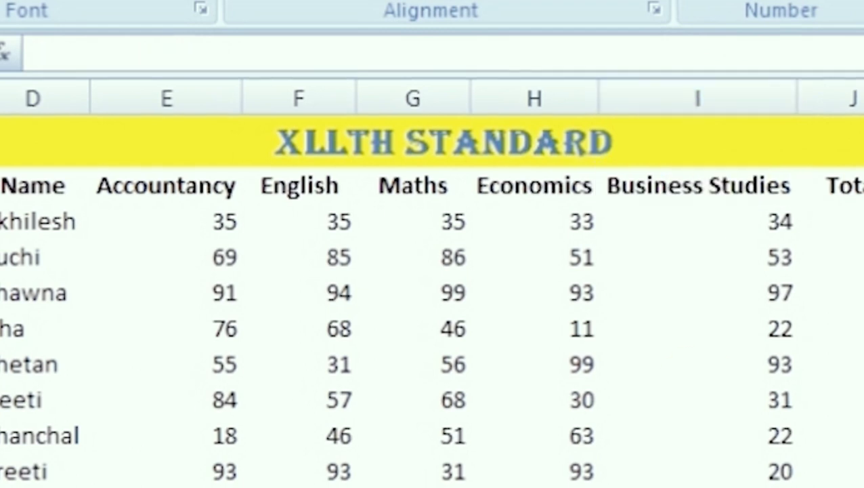
left_click(703, 358)
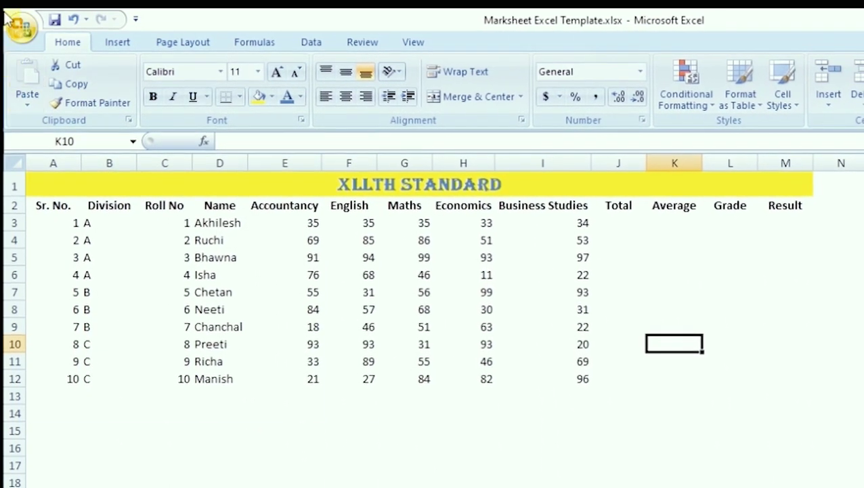
View the marksheet in print preview at full size, then close the preview
left_click(24, 30)
left_click(177, 175)
left_click(592, 179)
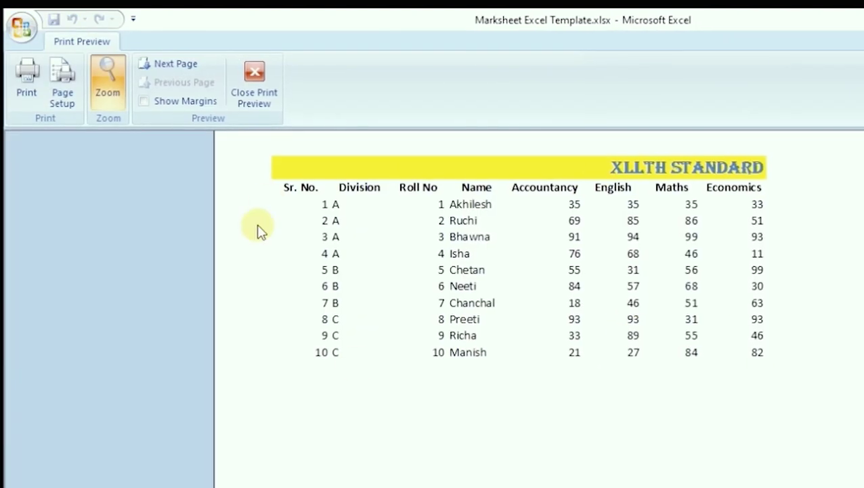
scroll(696, 326, "down", 3)
scroll(678, 331, "up", 3)
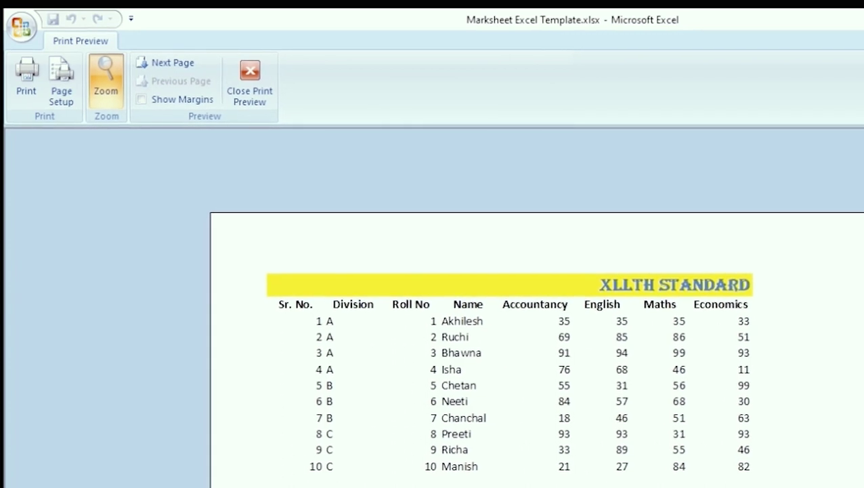
left_click(240, 76)
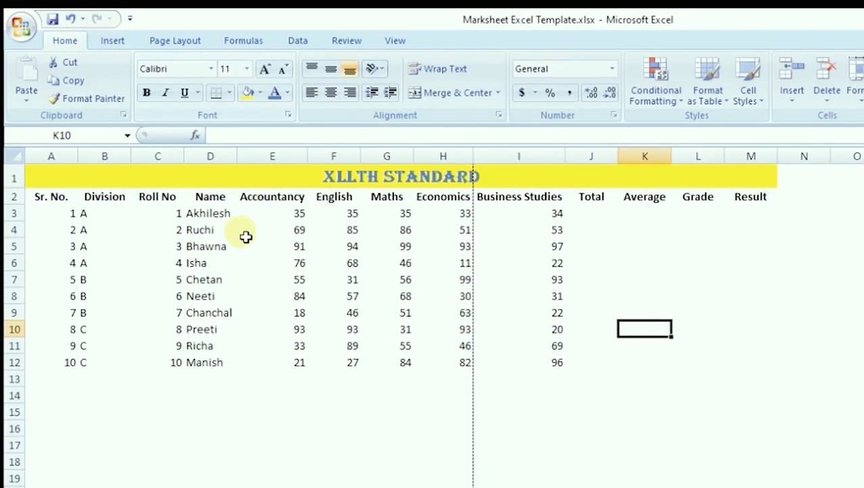
left_click(217, 175)
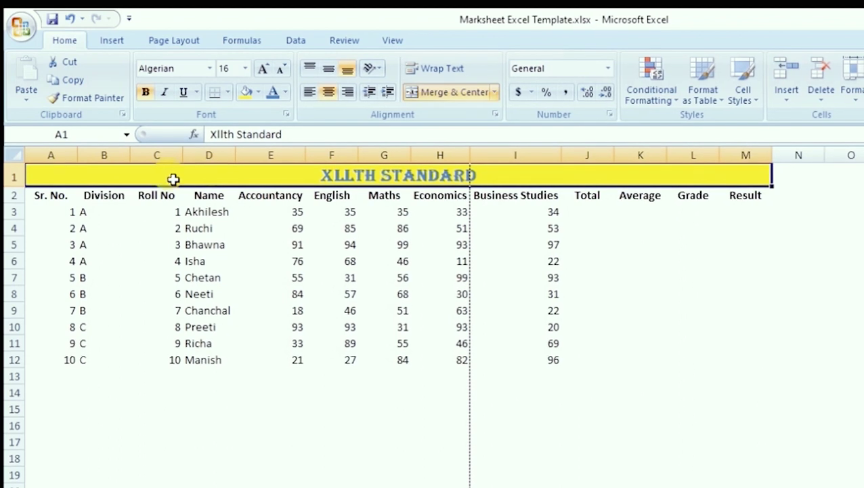
mouse_move(60, 173)
left_mouse_down()
mouse_move(166, 353)
mouse_move(164, 401)
left_mouse_up()
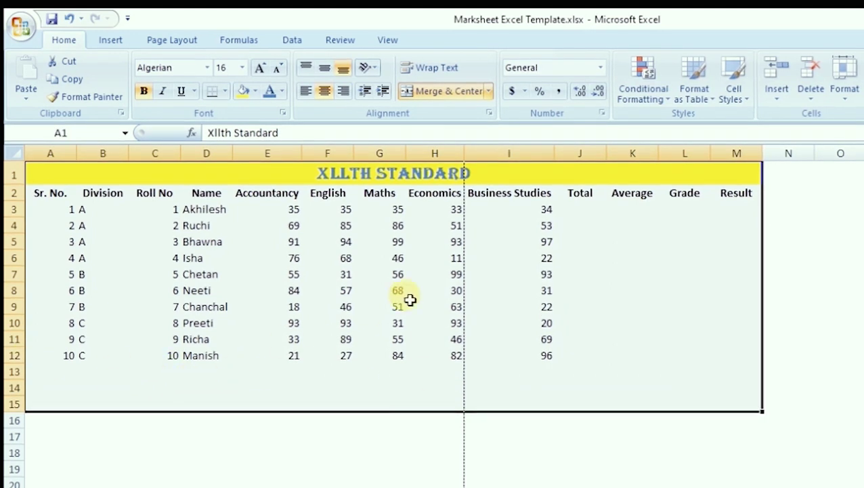
left_click(224, 92)
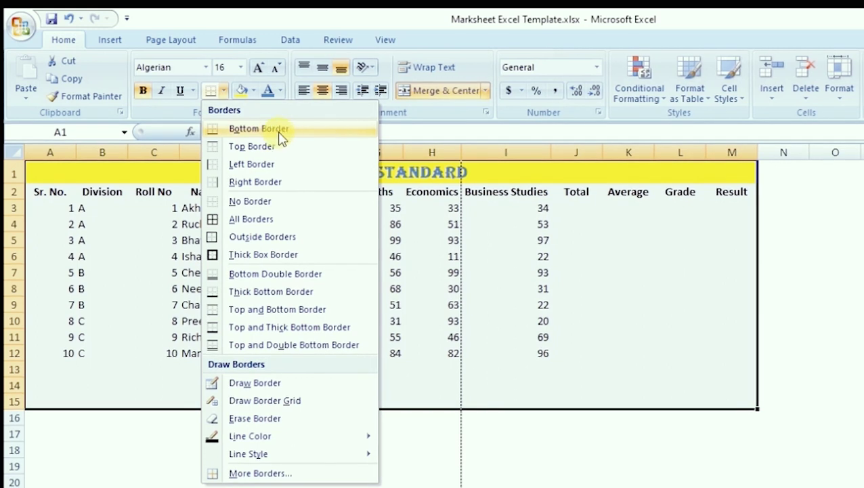
left_click(395, 328)
left_click(375, 336)
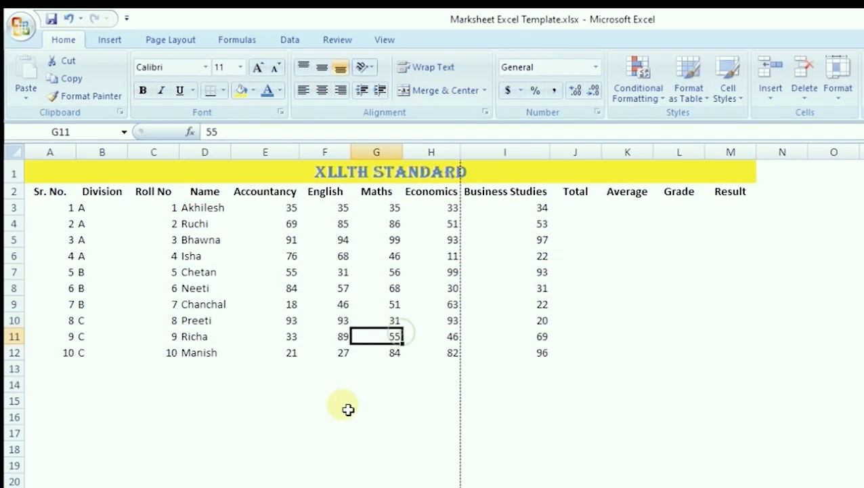
Give empty cell D17 a bottom border
left_click(182, 437)
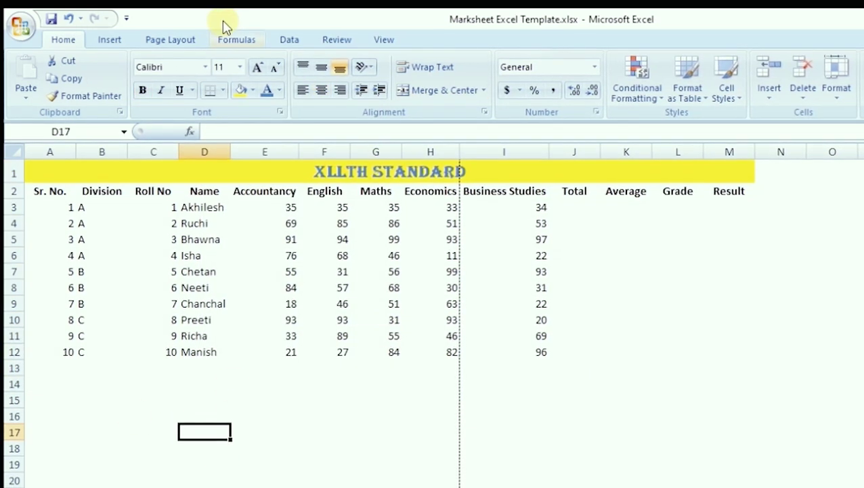
left_click(223, 91)
left_click(260, 128)
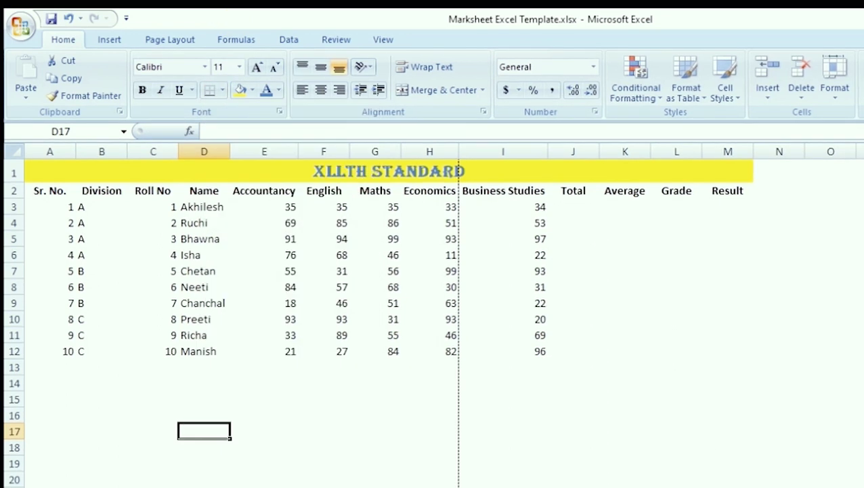
key("Right")
key("Right")
key("Right")
key("Right")
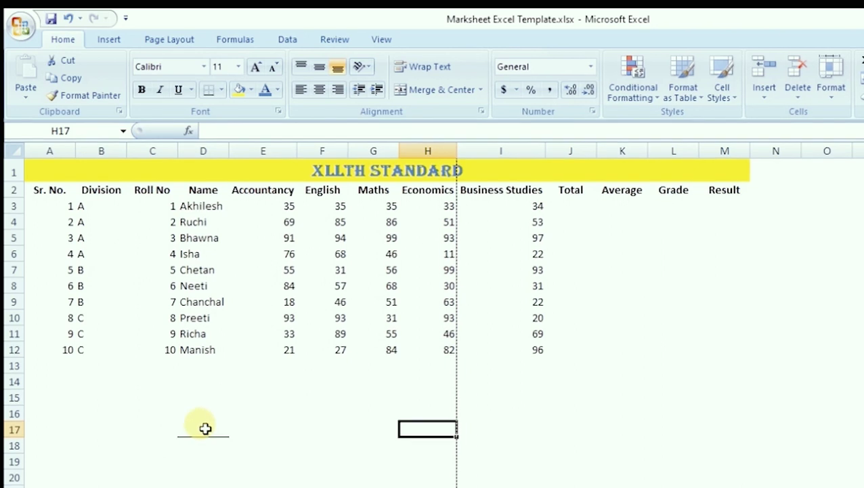
Add a top border to cell D17 as well
left_click(203, 427)
left_click(207, 460)
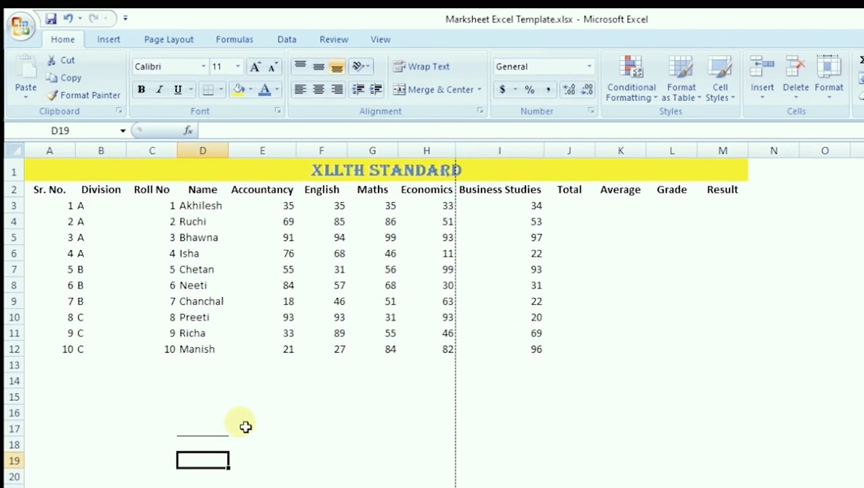
left_click(221, 89)
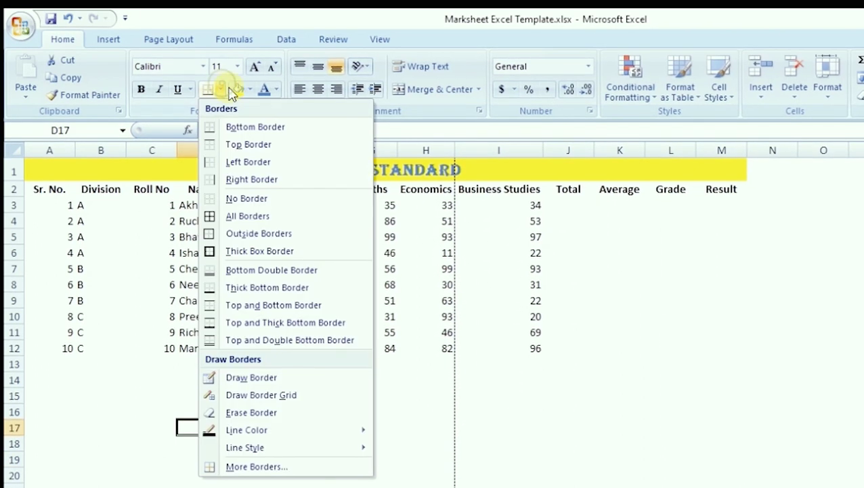
left_click(266, 142)
left_click(268, 458)
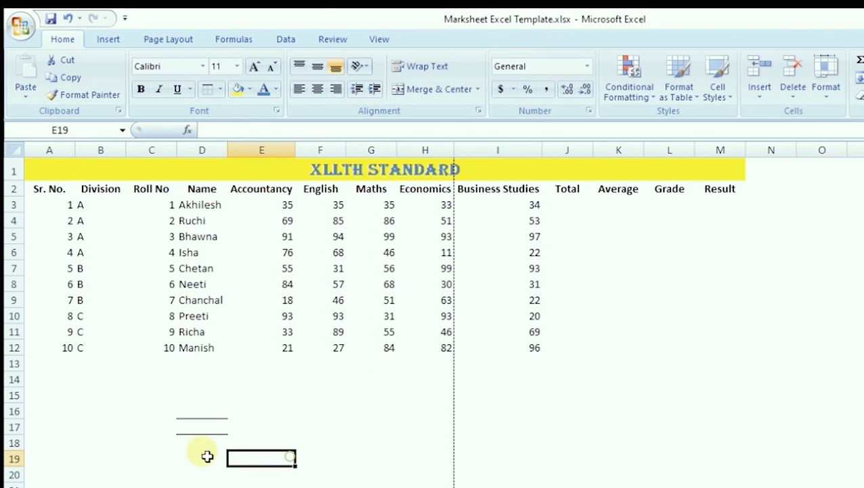
Give cell E17 a top border
left_click(195, 423)
left_click(246, 426)
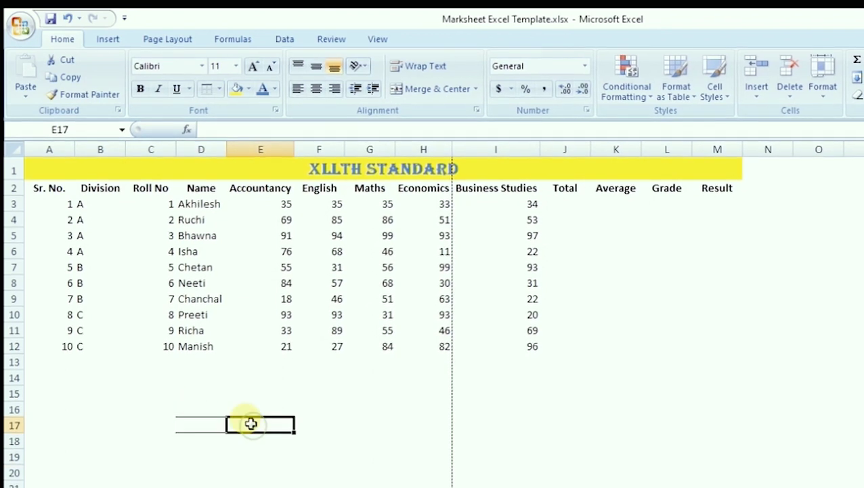
left_click(206, 88)
left_click(321, 426)
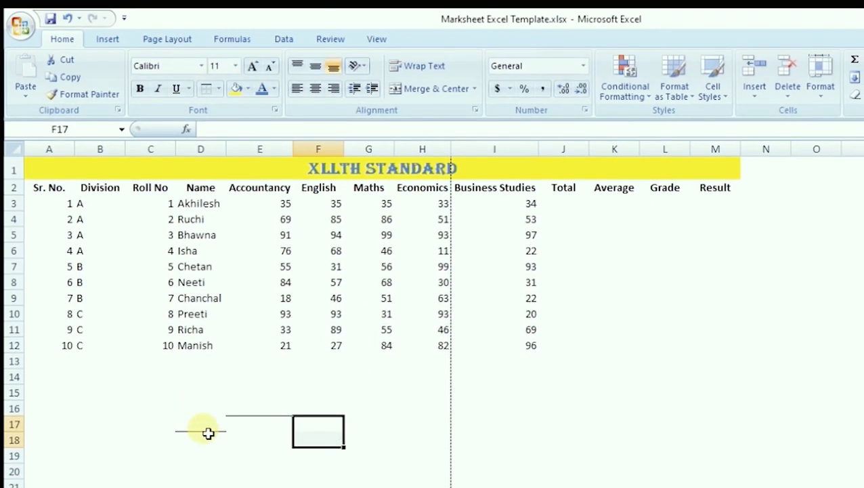
left_click(207, 426)
left_click(253, 472)
Give cell G17 a left border
left_click(263, 423)
left_click(328, 423)
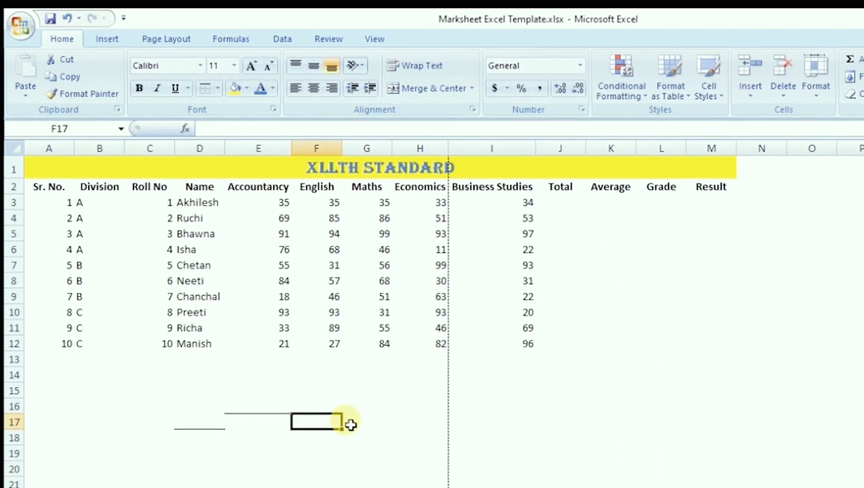
left_click(356, 421)
left_click(217, 89)
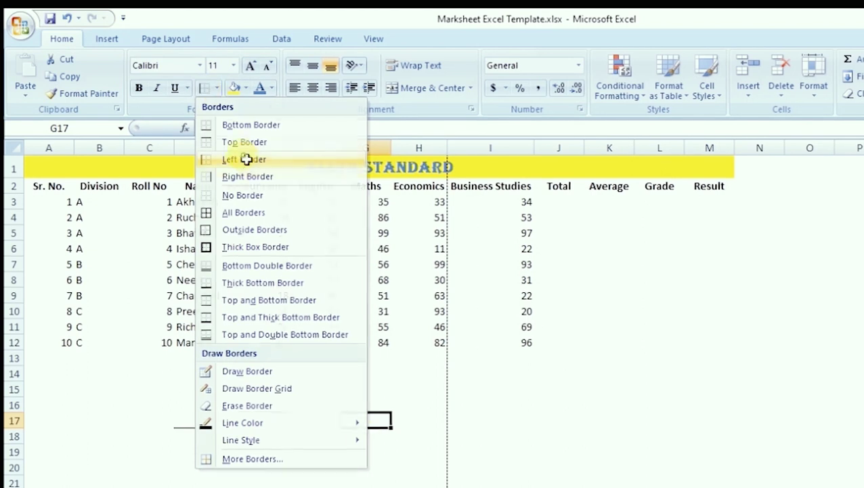
left_click(230, 158)
left_click(315, 480)
Give cell F19 a right border
left_click(410, 419)
left_click(317, 448)
left_click(216, 89)
left_click(233, 173)
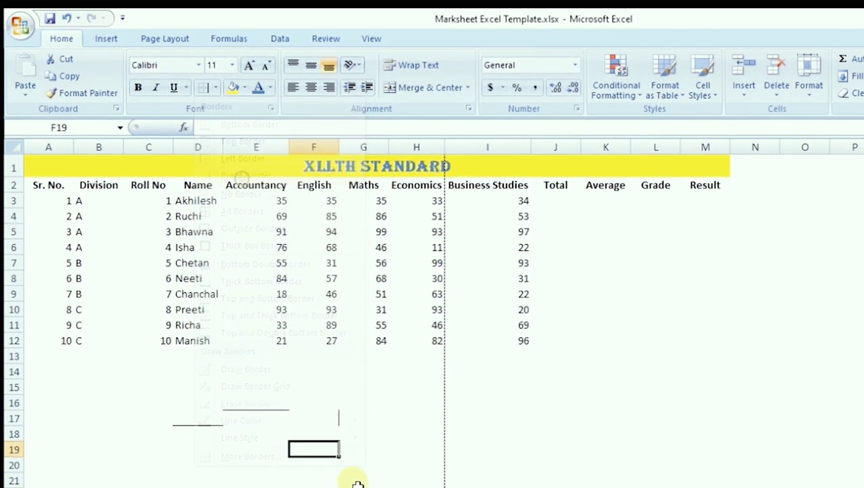
left_click(366, 478)
Review the trial borders across D16:F19 without applying any further border
left_click(315, 448)
left_click(215, 88)
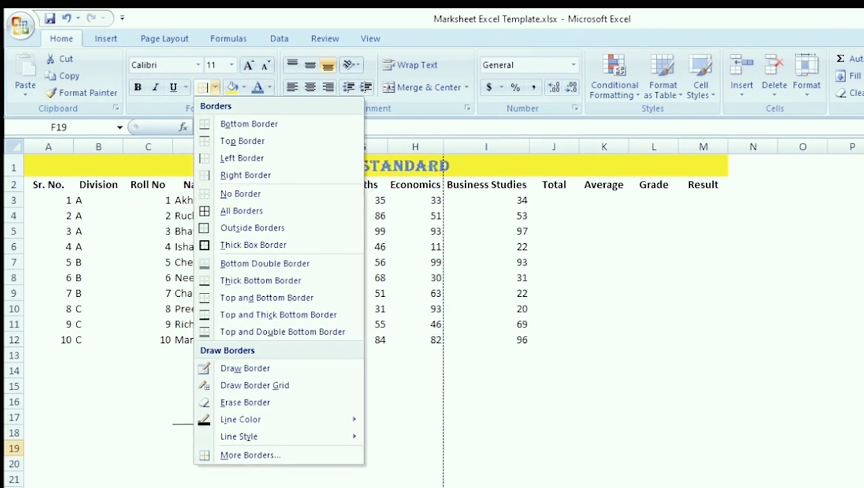
left_click(241, 193)
left_click(185, 401)
left_click_drag(186, 401, 331, 447)
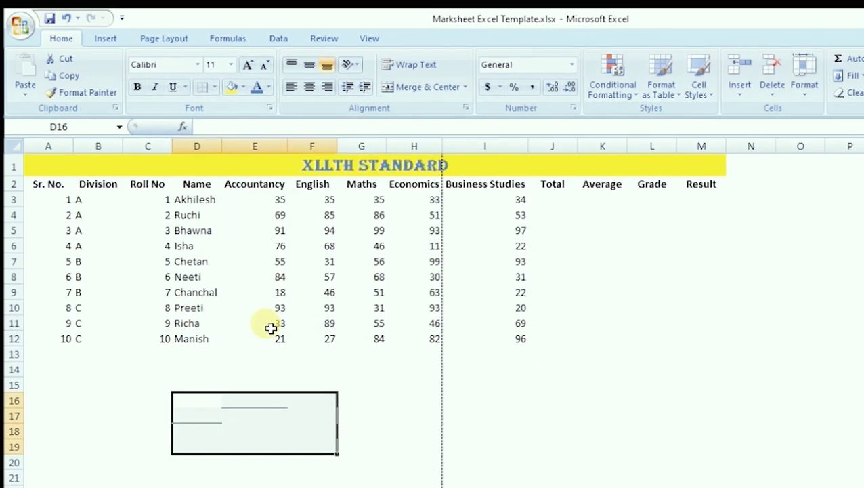
left_click(360, 450)
left_click(242, 401)
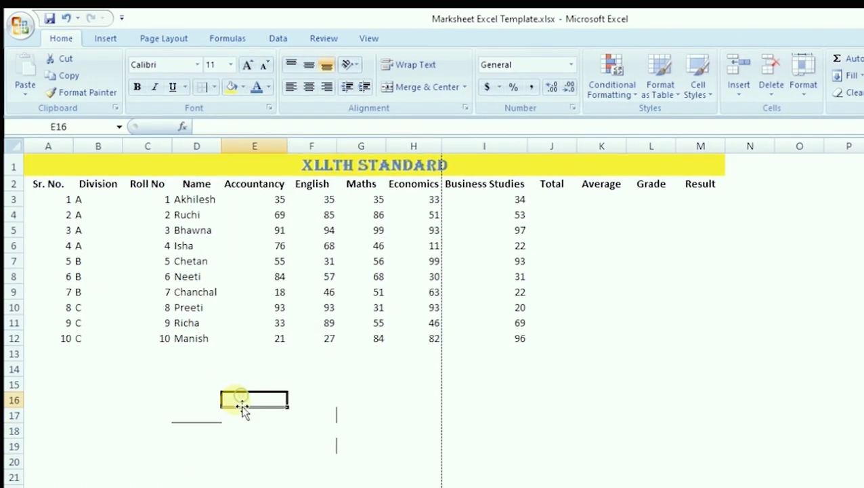
left_click(214, 88)
left_click(274, 475)
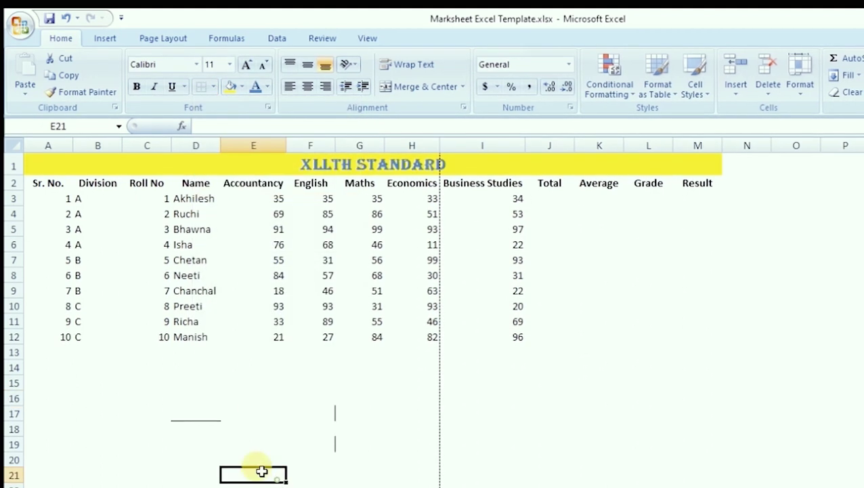
left_click(210, 414)
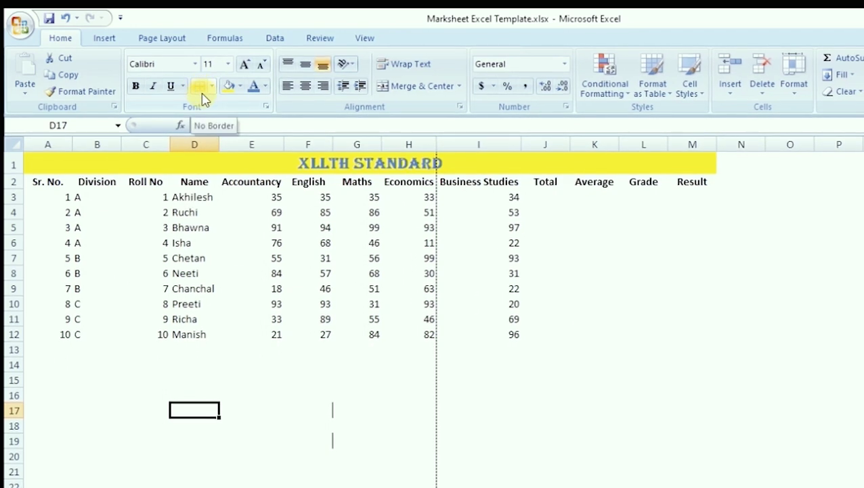
Browse the Borders list from F19 without applying any border
left_click(235, 414)
key("Right")
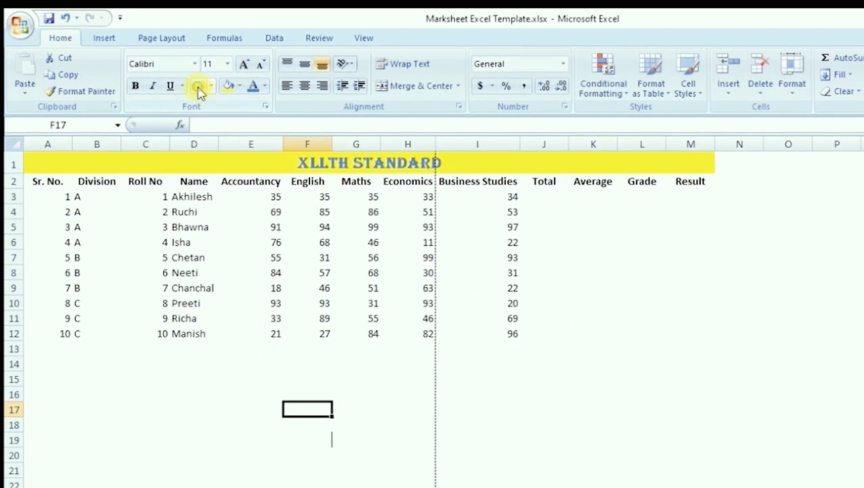
left_click(313, 439)
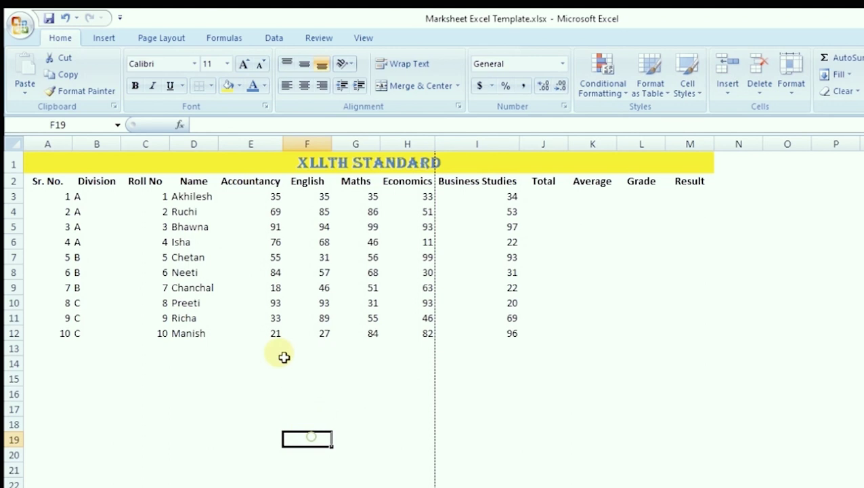
left_click(210, 86)
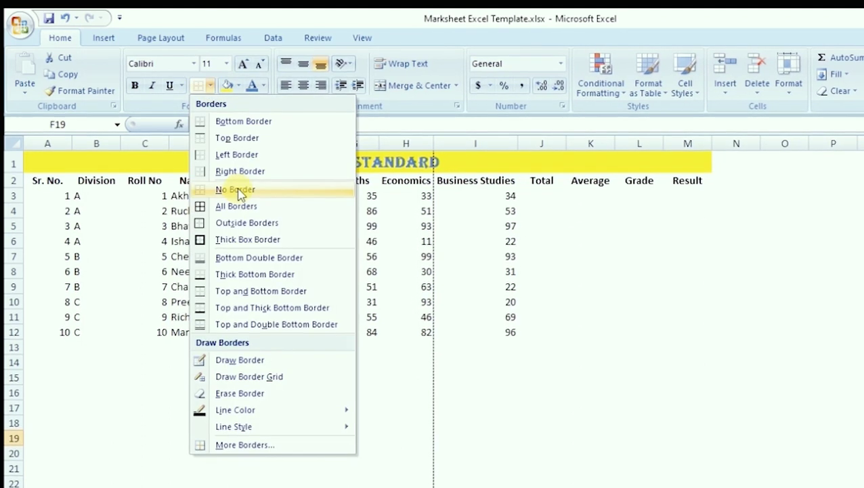
left_click(100, 434)
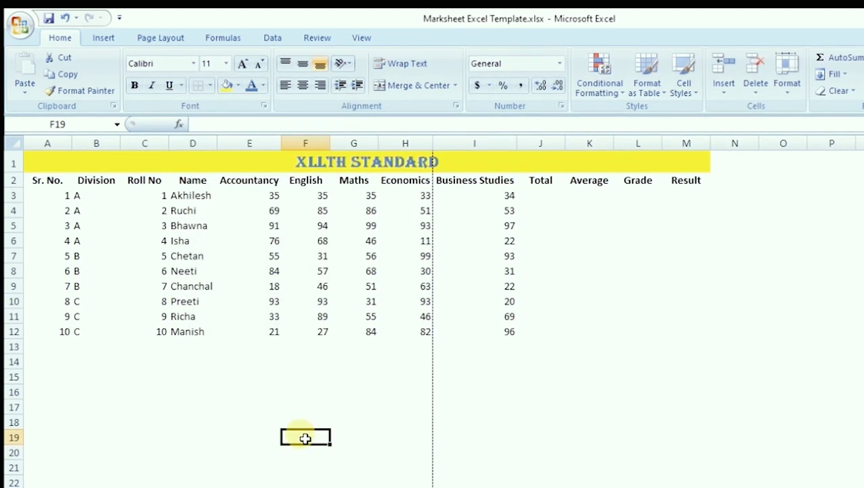
left_click(210, 86)
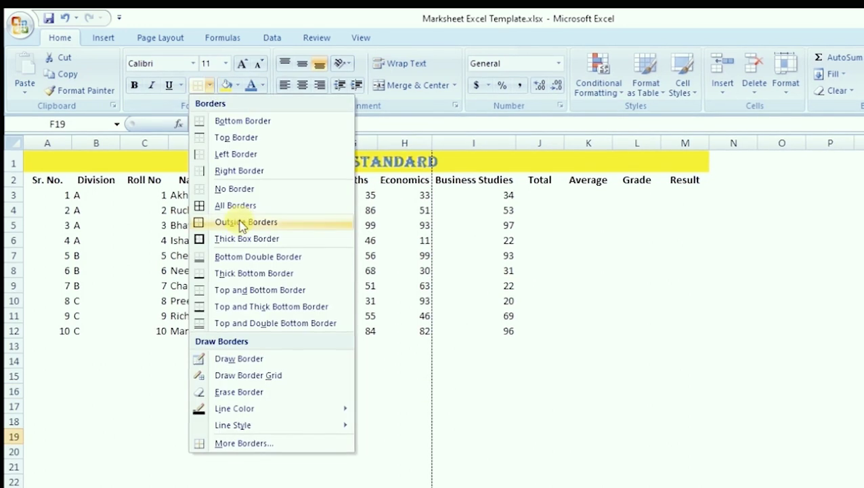
left_click(146, 408)
Apply All Borders to cell D16
left_click(191, 392)
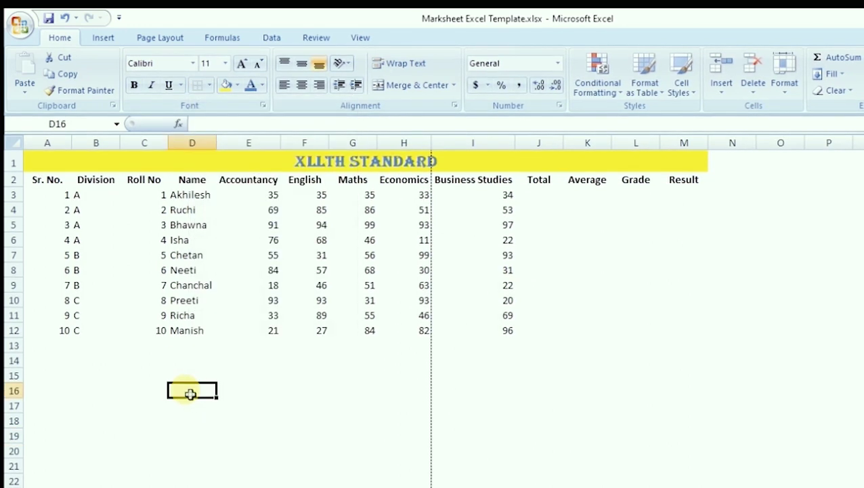
left_click(209, 86)
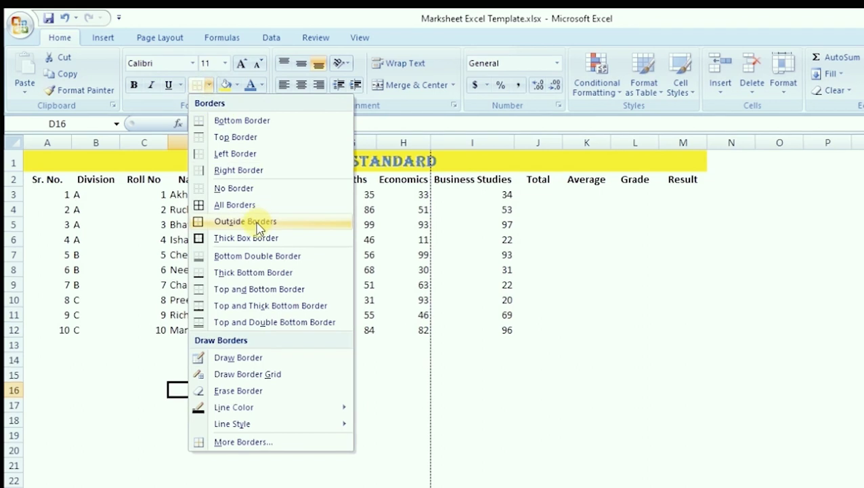
left_click(245, 203)
key("Down")
key("Down")
key("Down")
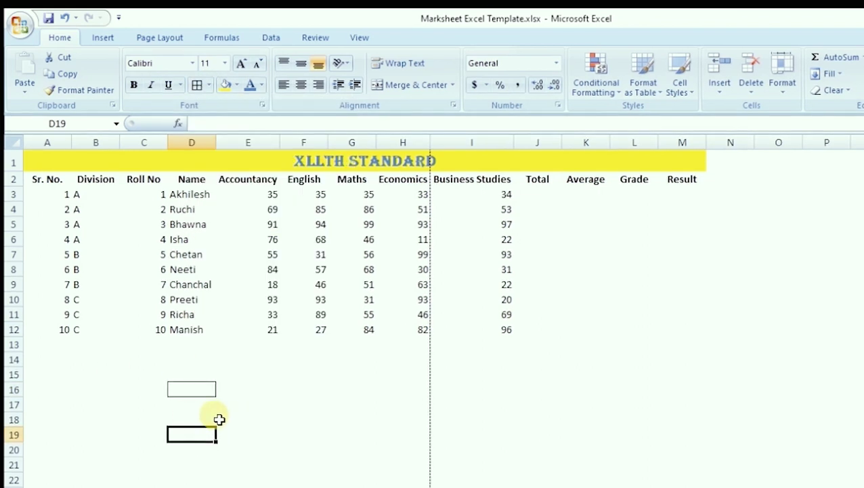
Frame D16:D17 with an outside border
left_click(239, 400)
left_click(195, 403)
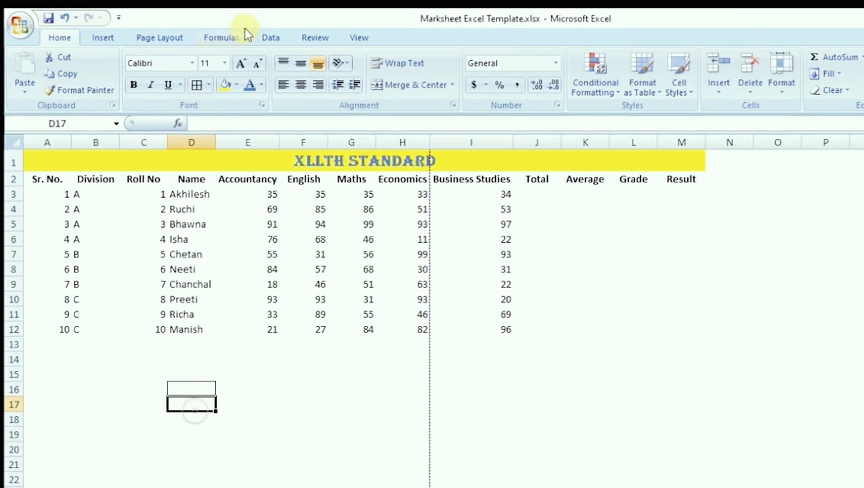
left_click(210, 86)
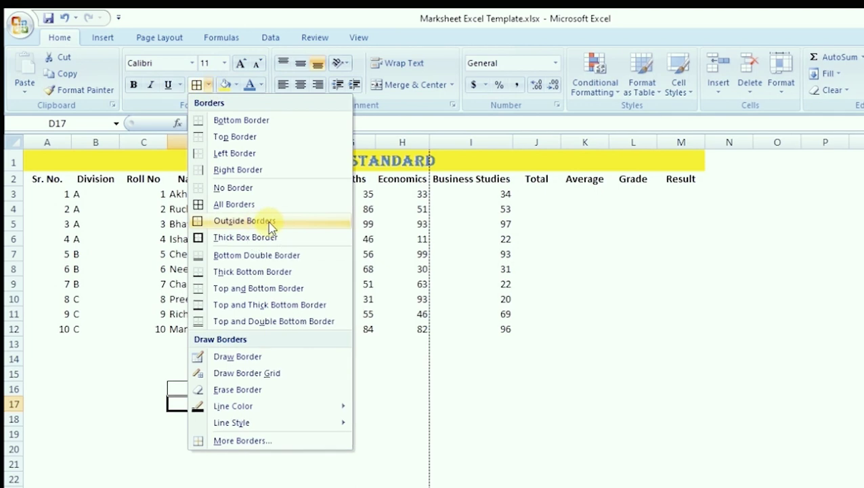
left_click(244, 221)
left_click(231, 481)
left_click(211, 84)
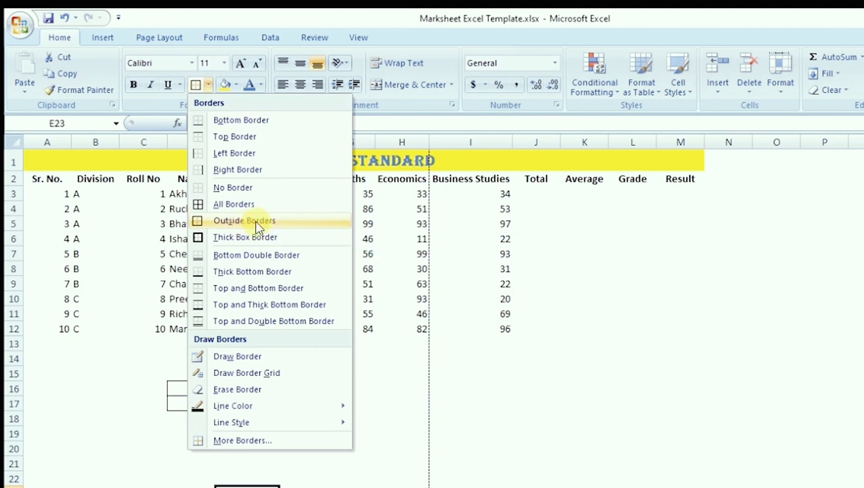
left_click(399, 449)
Apply Outside Borders to the block D20:E21
left_click_drag(249, 403, 254, 416)
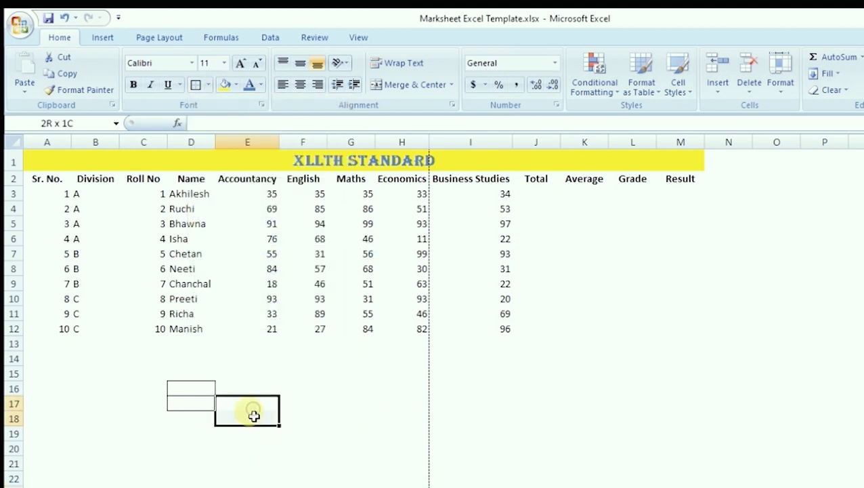
left_click(193, 455)
left_click_drag(173, 448, 224, 466)
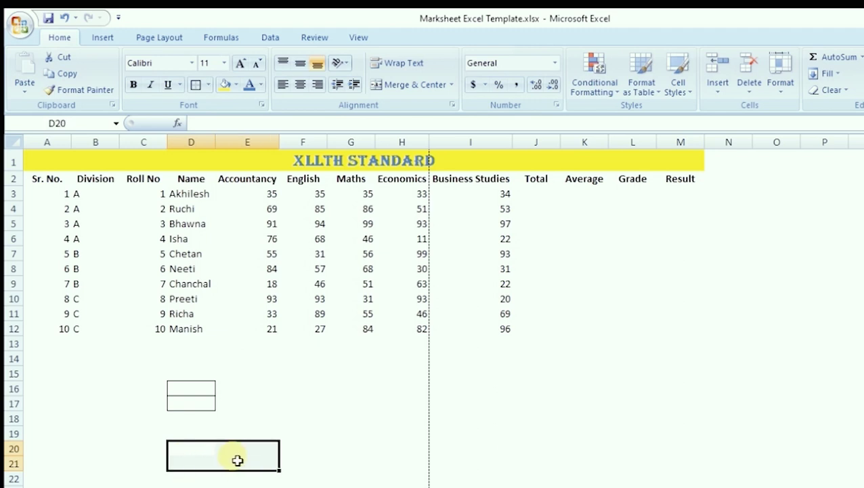
left_click(209, 85)
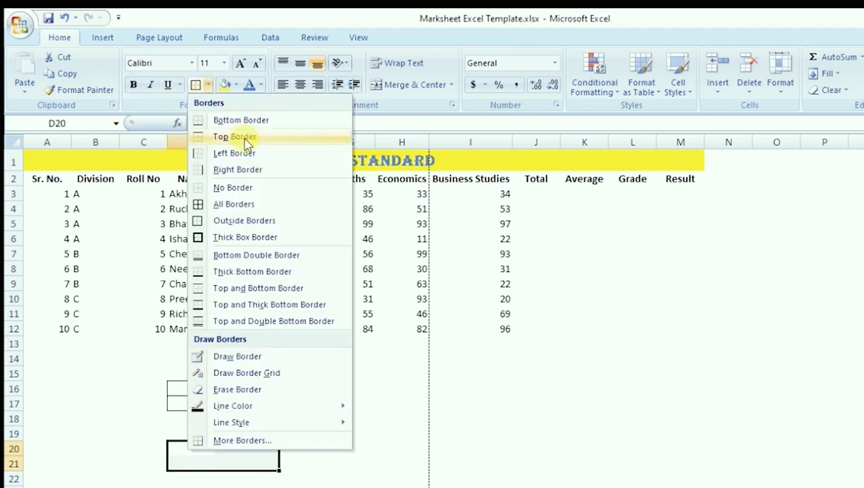
left_click(259, 223)
left_click(377, 477)
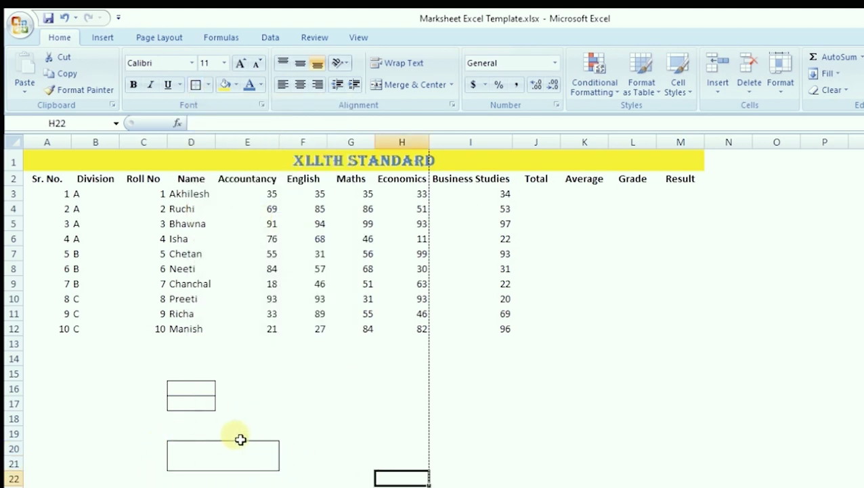
Check cells D20, D21, E20, G21 and F18 around the outlined block
left_click(183, 452)
left_click(180, 462)
left_click(240, 450)
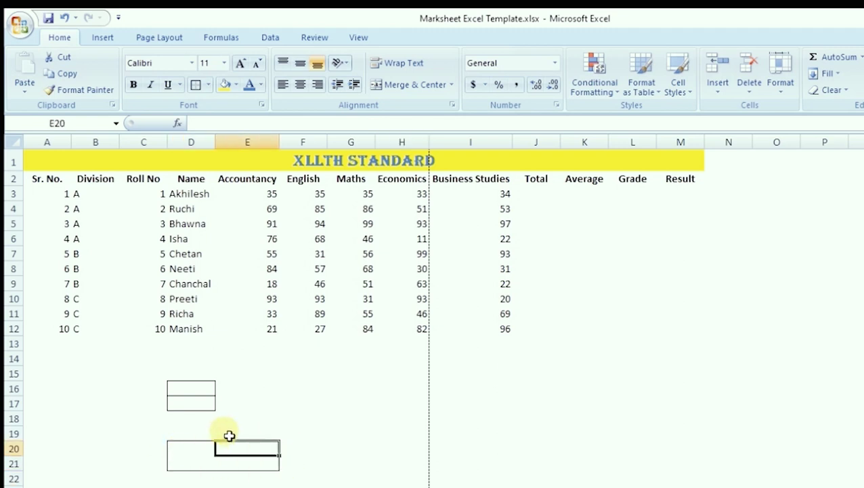
left_click(352, 457)
left_click(197, 449)
left_click(241, 447)
left_click(193, 446)
left_click(298, 415)
left_click(190, 446)
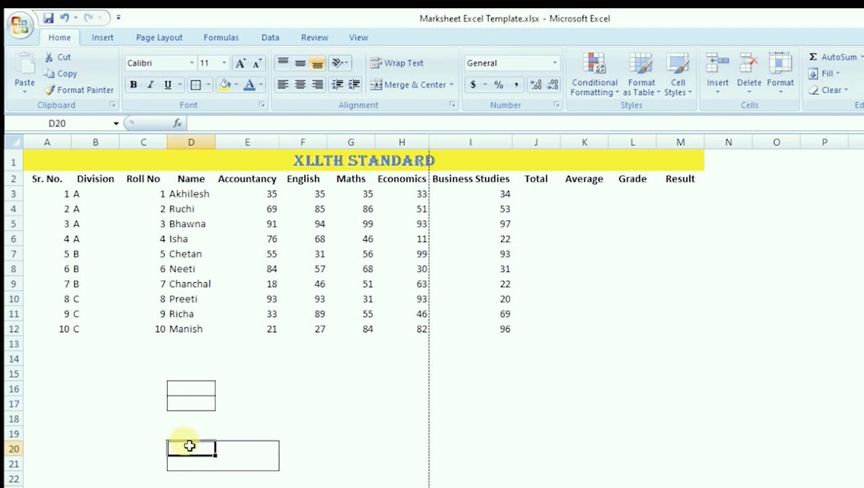
Apply All Borders to D20:E21 so every cell is gridded
left_click_drag(189, 445, 258, 461)
left_click(210, 86)
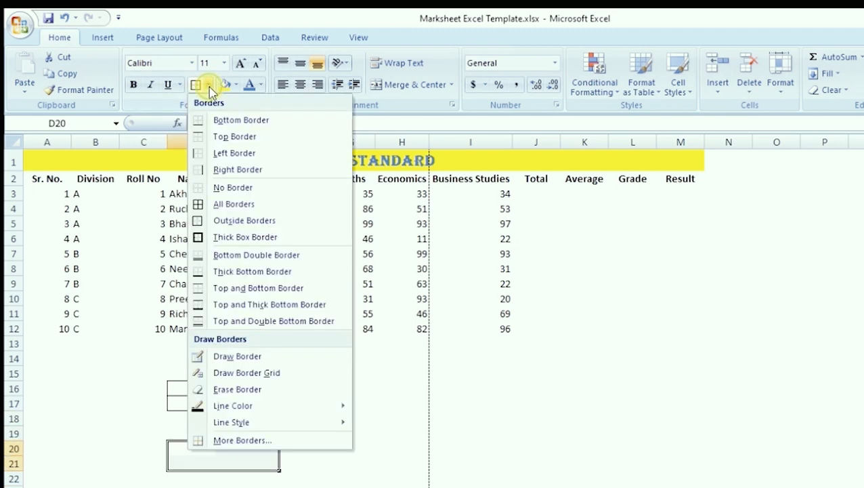
left_click(220, 202)
left_click(382, 472)
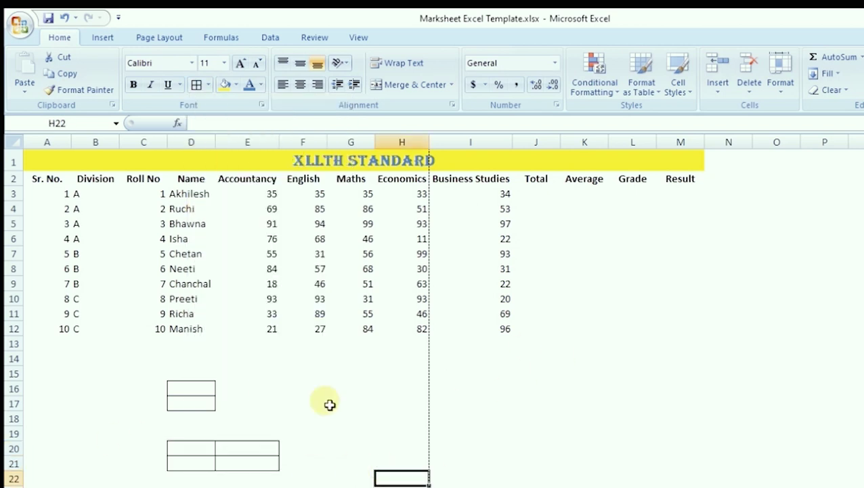
Apply All Borders to the whole marksheet range A1:M15
mouse_move(349, 160)
left_mouse_down()
mouse_move(368, 191)
mouse_move(368, 378)
left_mouse_up()
left_click(209, 84)
left_click(233, 203)
left_click(680, 463)
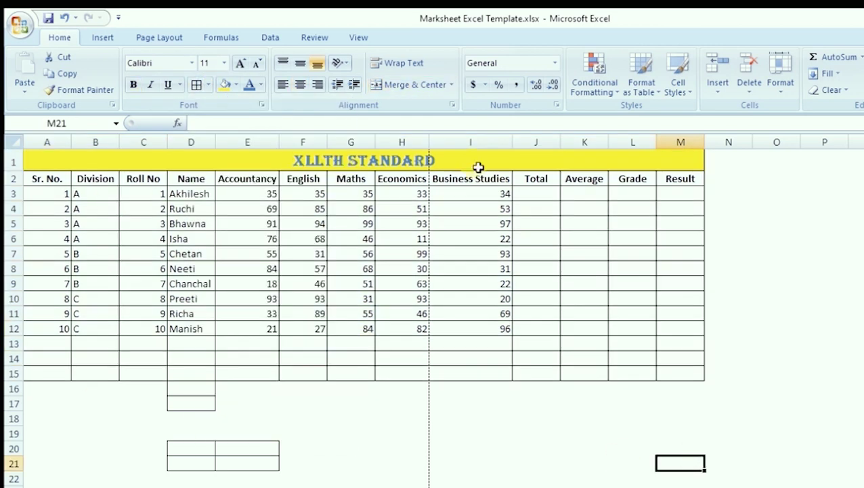
left_click(200, 393)
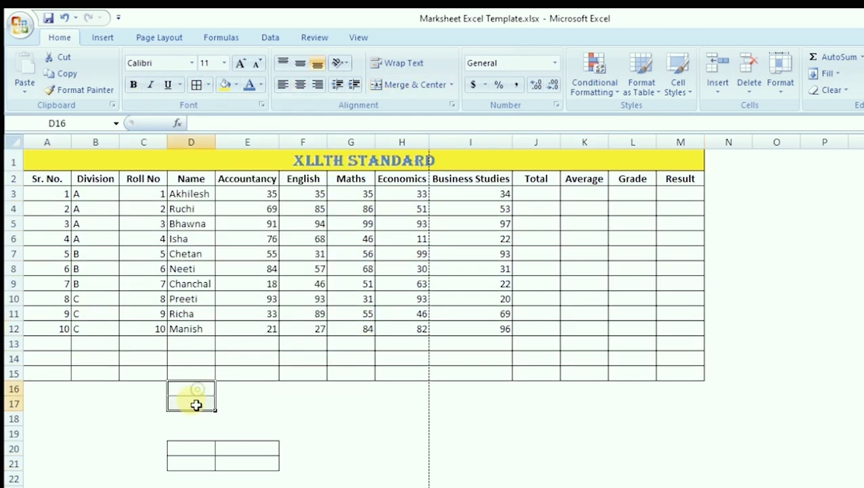
left_click_drag(198, 452, 289, 457)
left_click(379, 447)
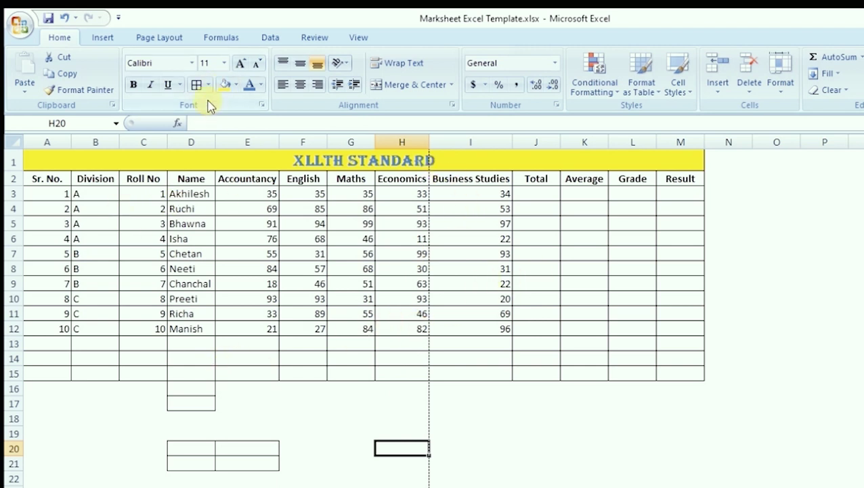
Fill the row 2 headings, from Sr. No. across, with a light tan theme colour
left_click(35, 178)
left_click(83, 178)
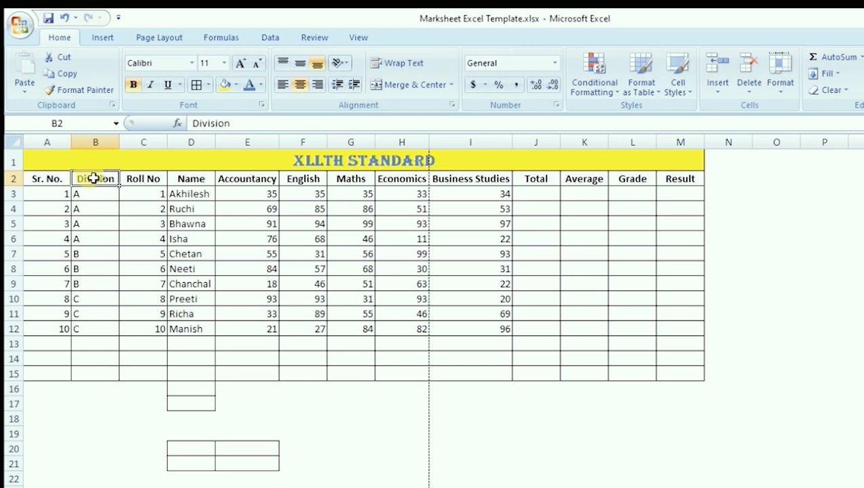
left_click_drag(50, 178, 667, 175)
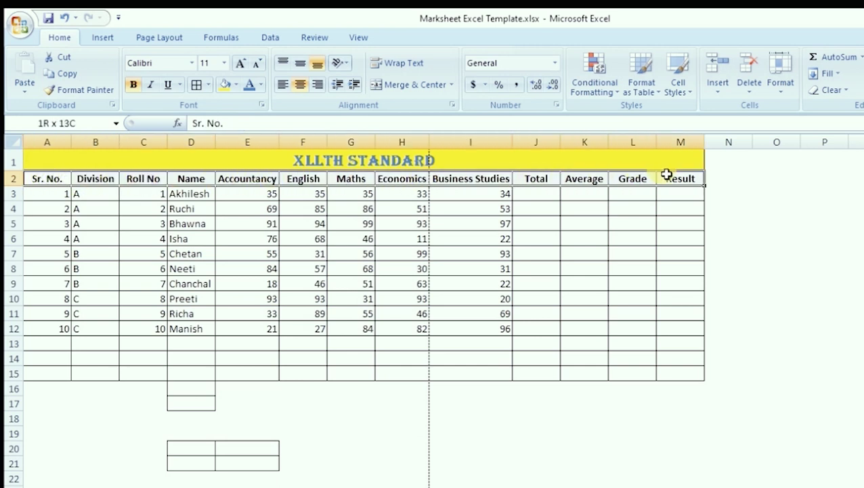
left_click(235, 85)
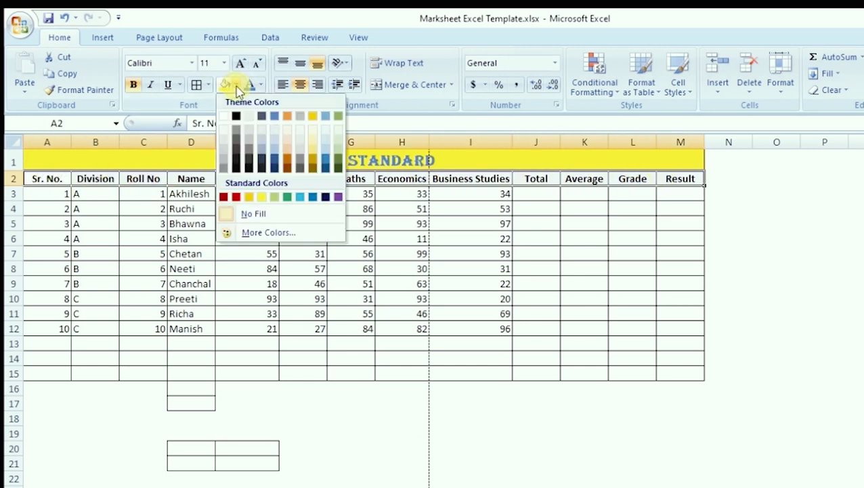
left_click(288, 134)
left_click(369, 433)
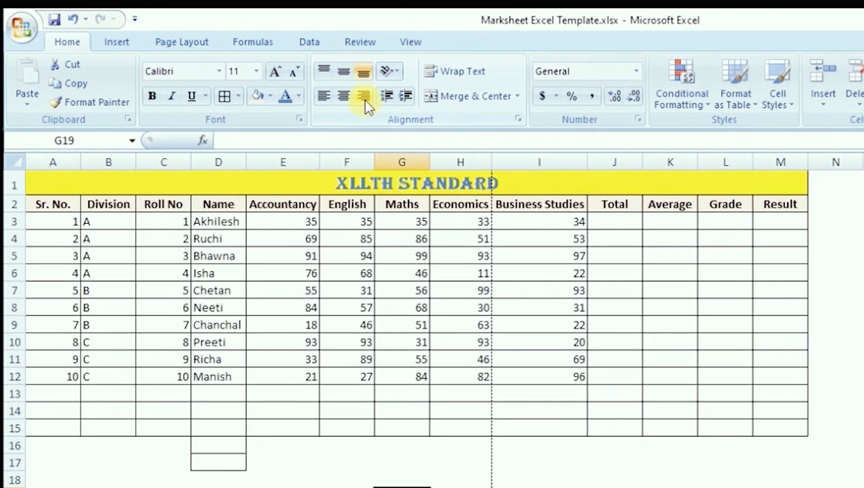
Drag row 1 much taller and middle-align the XIIth Standard title vertically
left_click(329, 187)
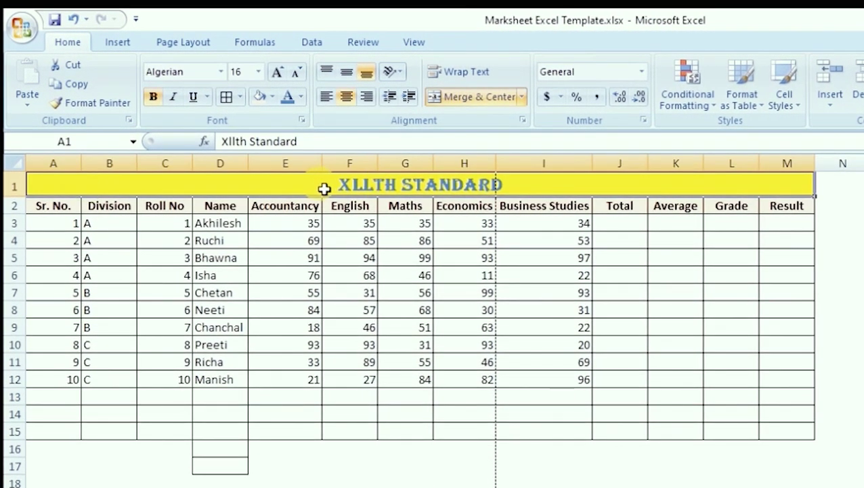
left_click_drag(30, 198, 22, 200)
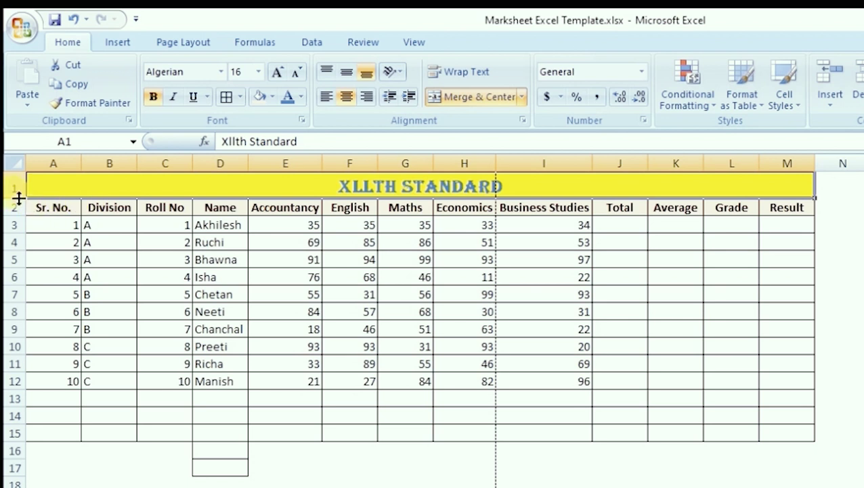
left_click_drag(19, 198, 24, 242)
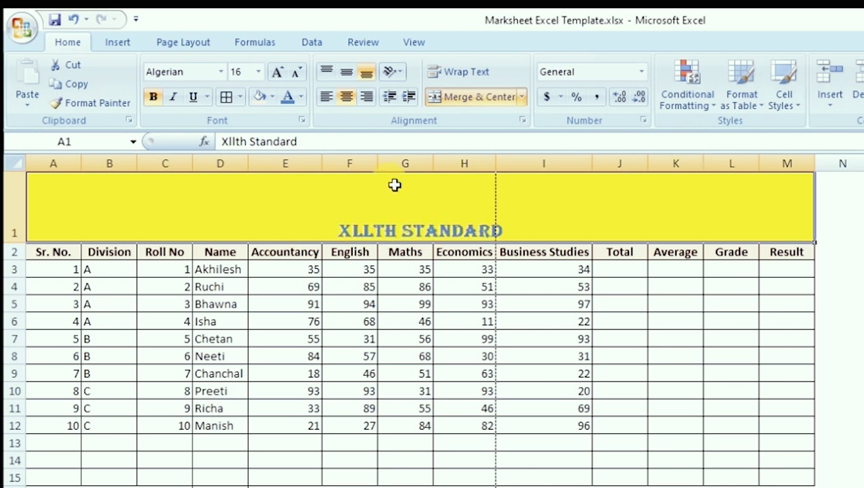
left_click(343, 72)
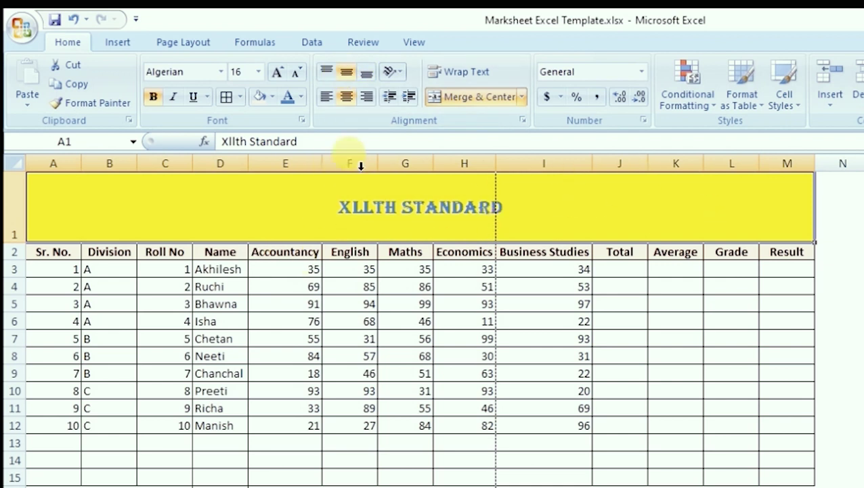
left_click(327, 74)
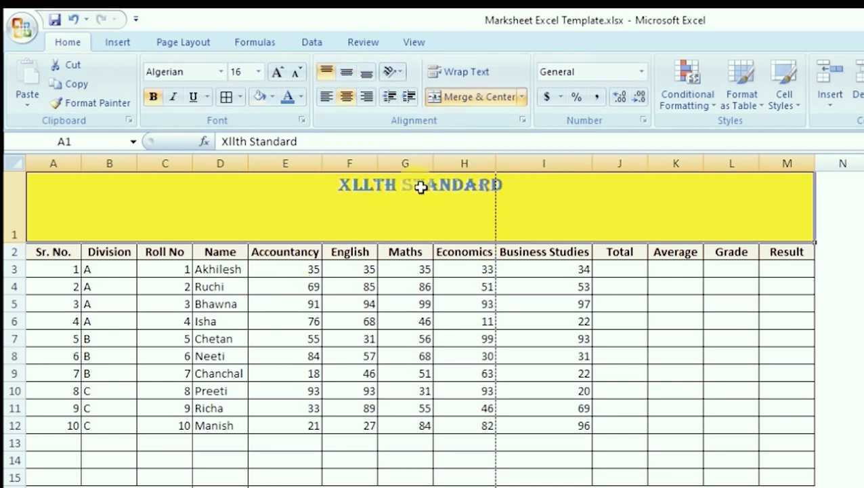
left_click(364, 73)
left_click(344, 74)
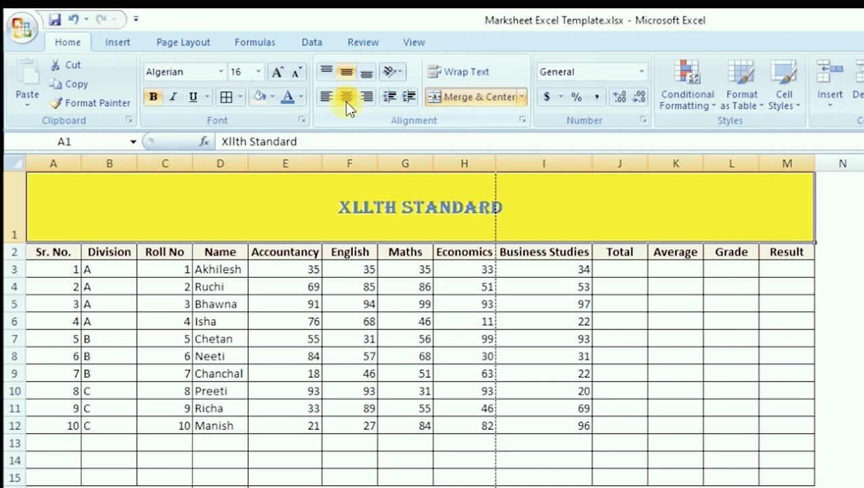
left_click(325, 98)
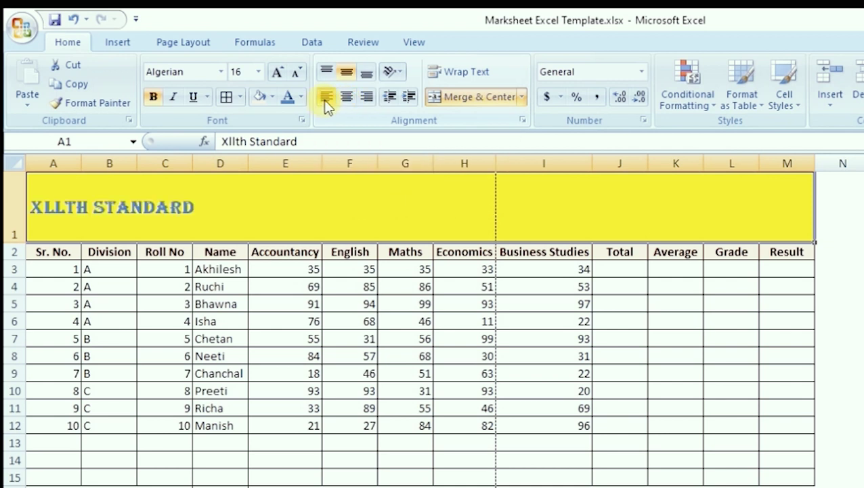
left_click(345, 97)
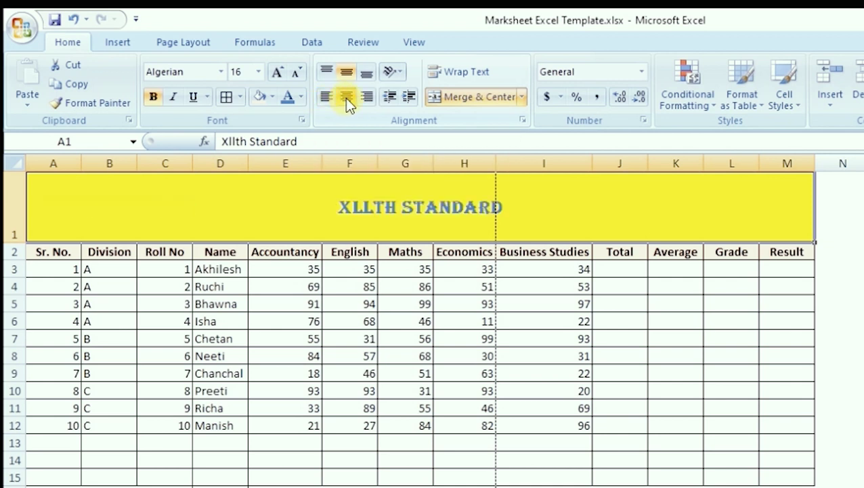
left_click(369, 97)
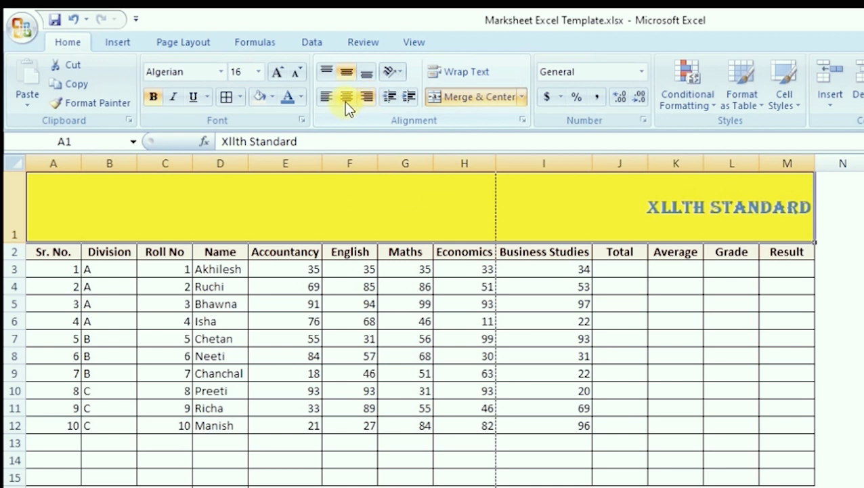
left_click(345, 96)
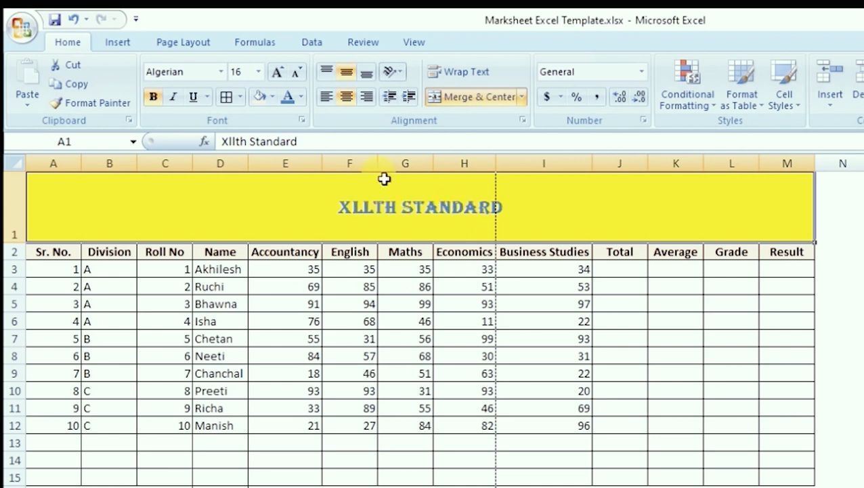
Angle the title counterclockwise and enlarge row 1 further
left_click(400, 72)
left_click(468, 92)
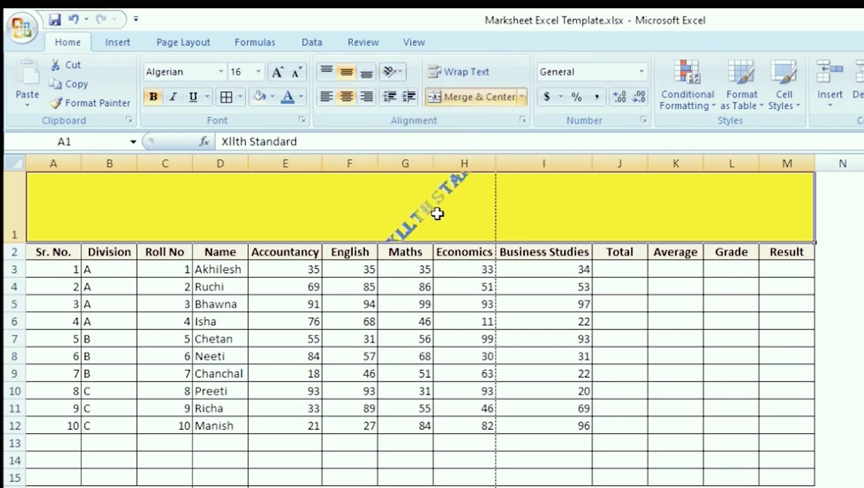
mouse_move(19, 242)
left_mouse_down()
mouse_move(19, 188)
mouse_move(10, 293)
left_mouse_up()
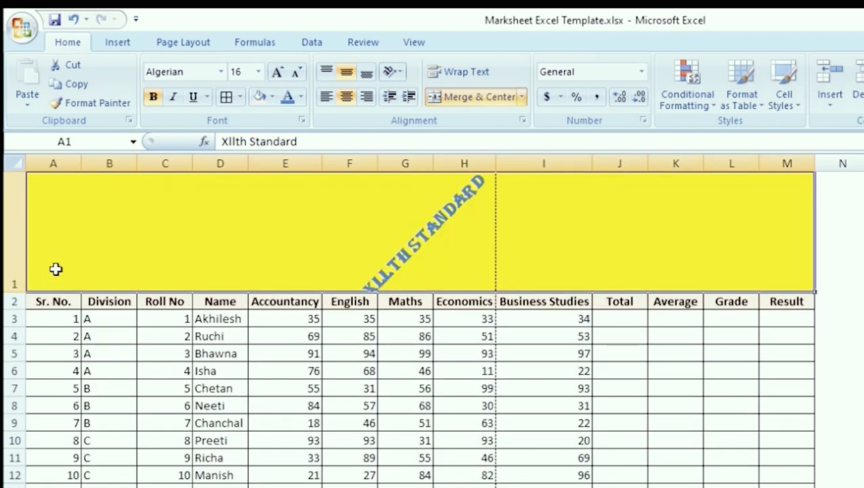
Try Angle Clockwise, then set the title to Rotate Text Up
left_click(392, 72)
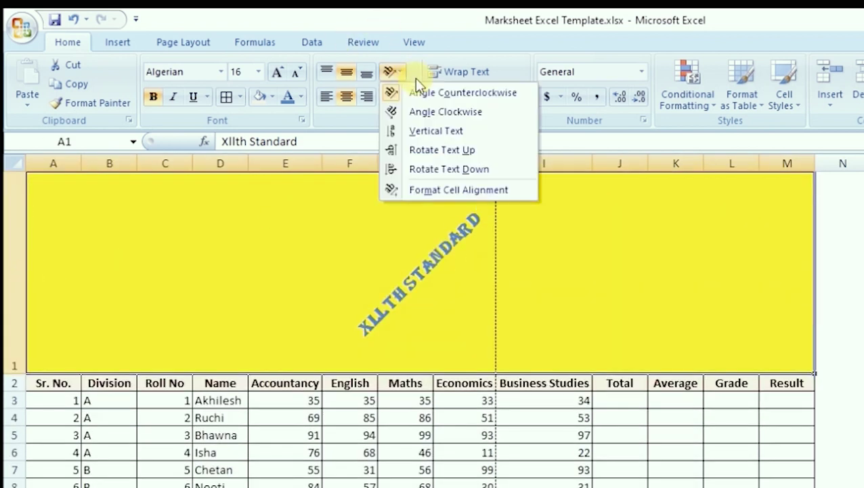
left_click(445, 114)
left_click(394, 71)
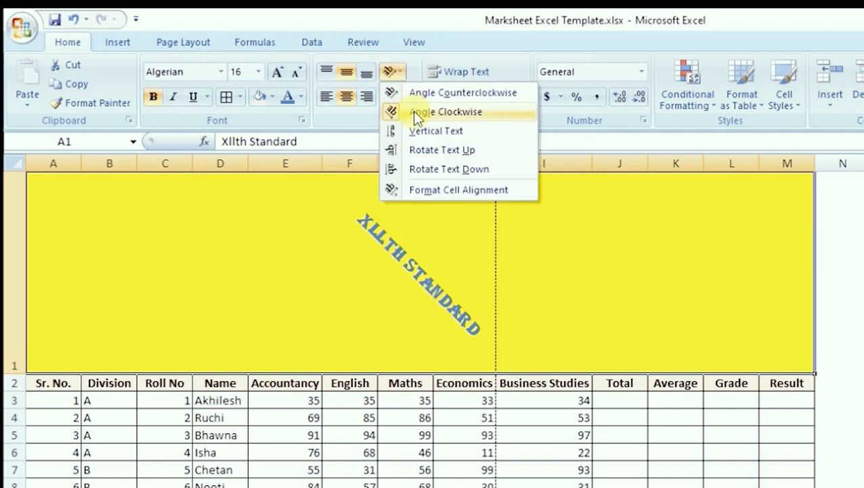
left_click(436, 149)
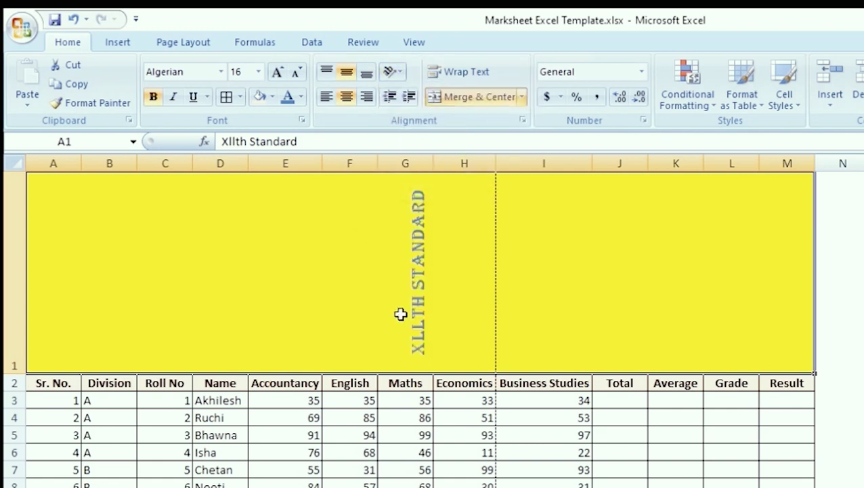
left_click(391, 71)
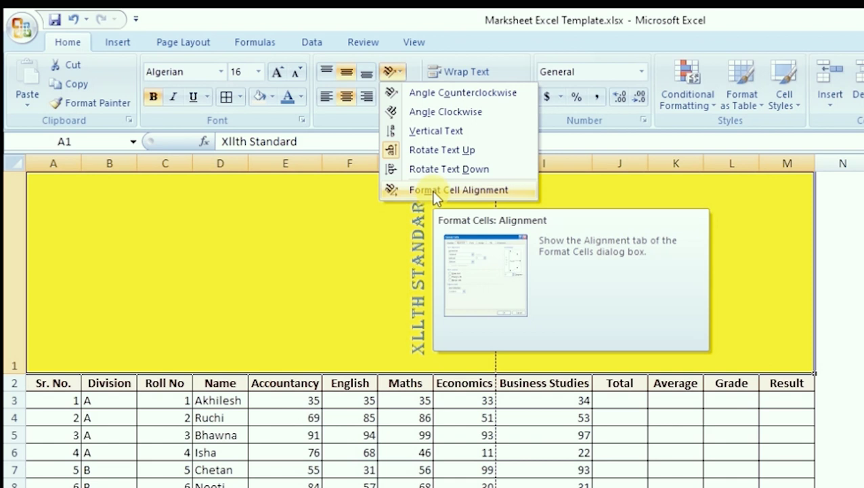
Set the title's orientation to 0 degrees in Format Cells alignment
left_click(432, 190)
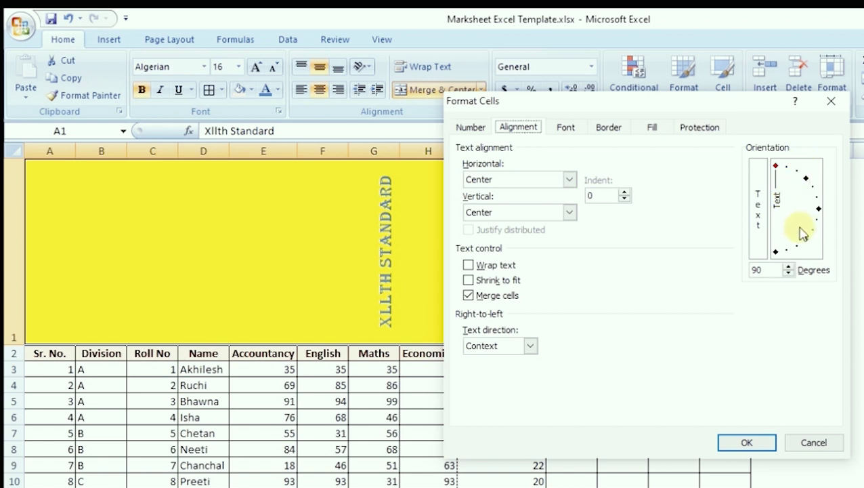
left_click(789, 273)
left_click(789, 273)
left_click(789, 273)
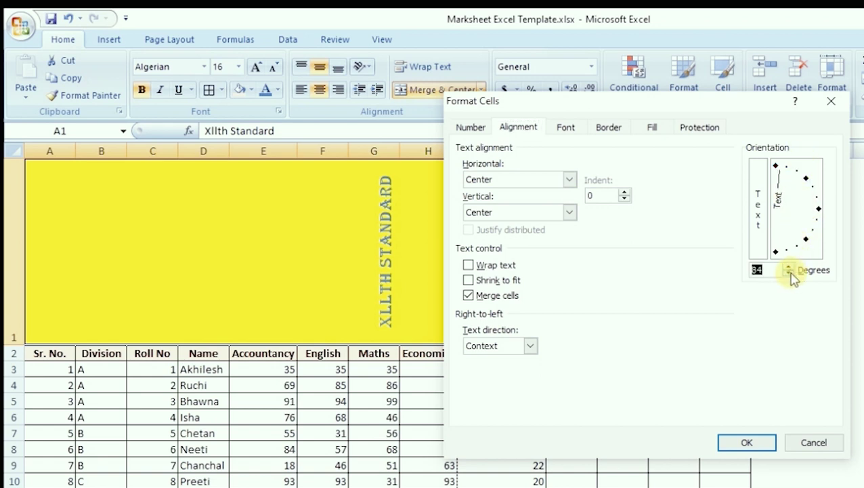
left_click(789, 273)
left_click(789, 273)
left_click(789, 273)
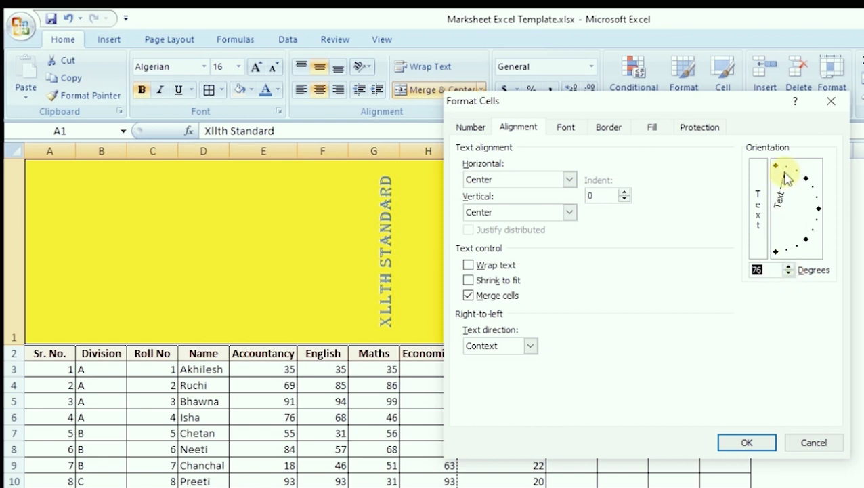
left_click_drag(785, 177, 819, 212)
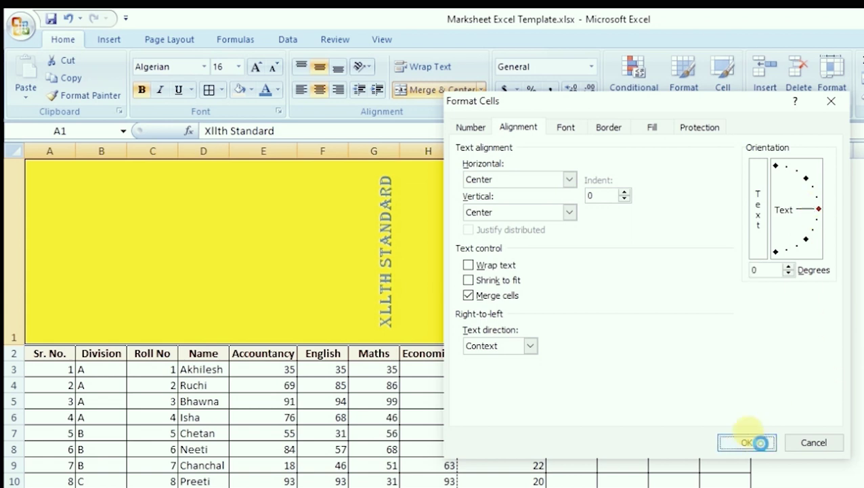
left_click(747, 441)
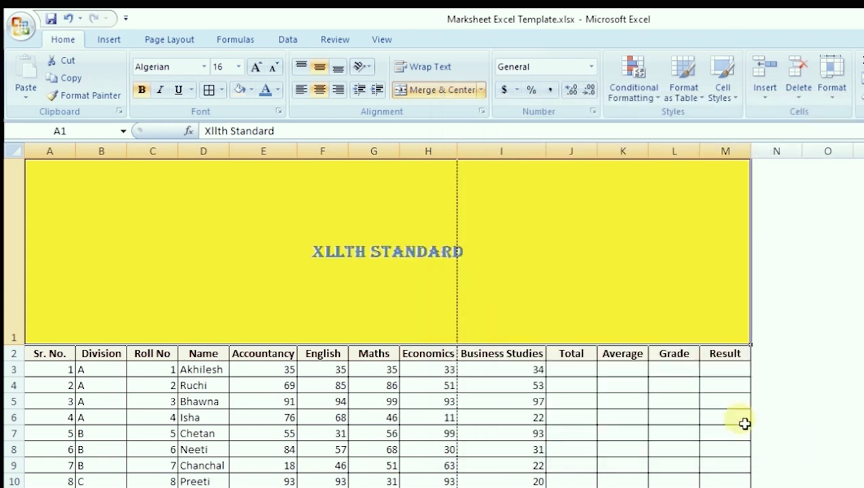
Uncheck Merge cells for the title in the alignment settings
left_click(367, 69)
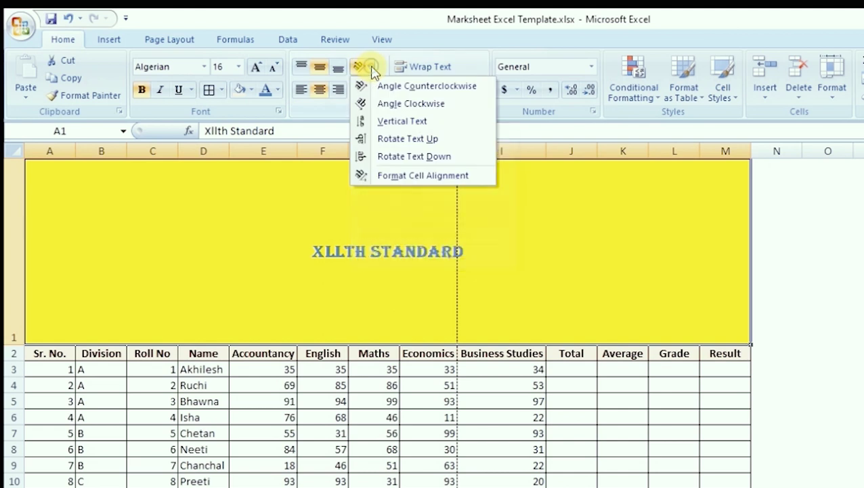
left_click(415, 176)
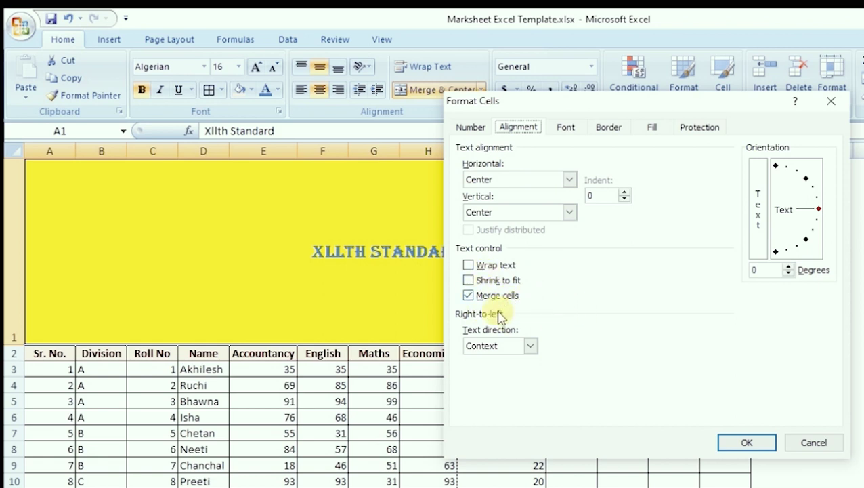
left_click(468, 296)
left_click(759, 442)
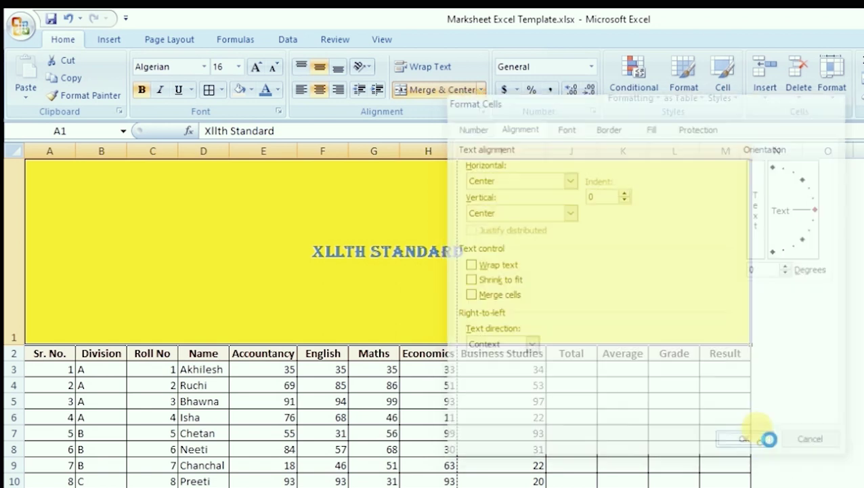
Merge and centre the title across row 1, cancelling the reopened alignment dialog
left_click(135, 253)
left_click(82, 214)
left_click(196, 242)
left_click(374, 238)
left_click(623, 233)
left_click(571, 237)
left_click(203, 240)
left_click(101, 230)
left_click_drag(49, 237, 708, 247)
left_click(442, 90)
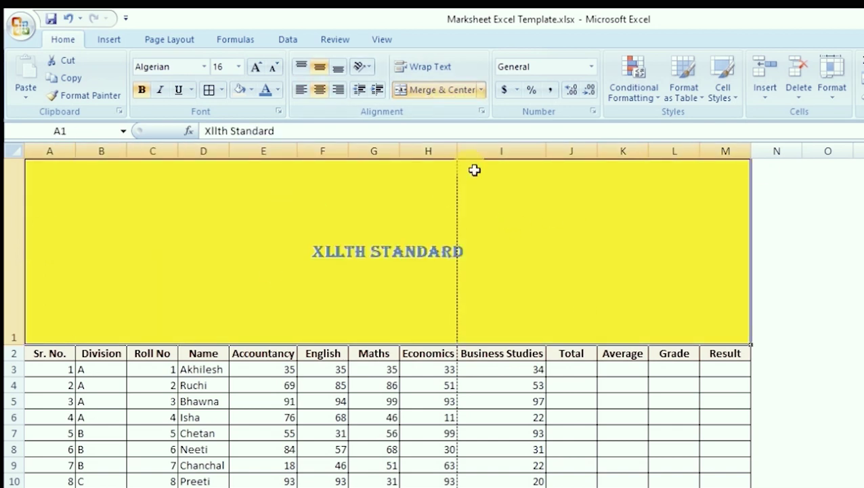
left_click(482, 111)
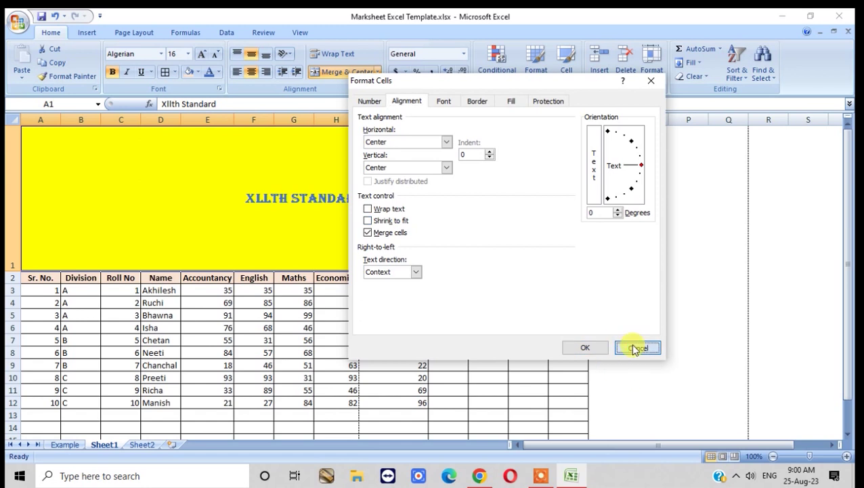
left_click(635, 349)
Enter a person's full name into cell E21
scroll(406, 291, "down", 4)
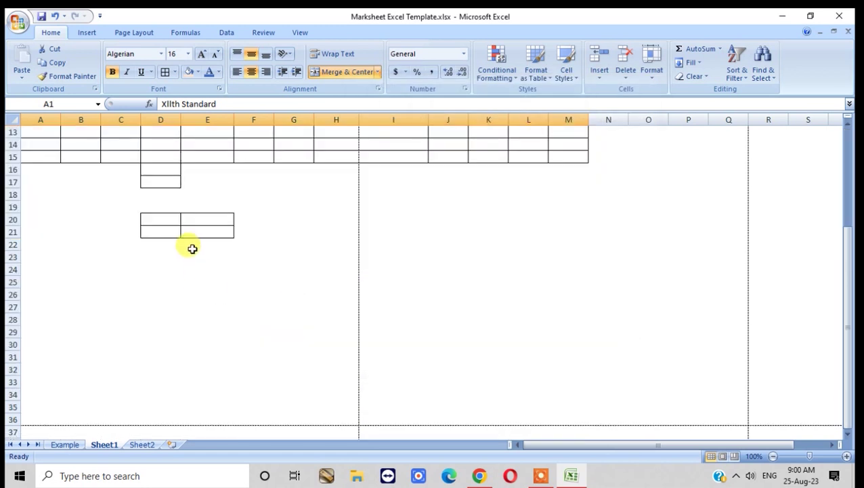
left_click(205, 232)
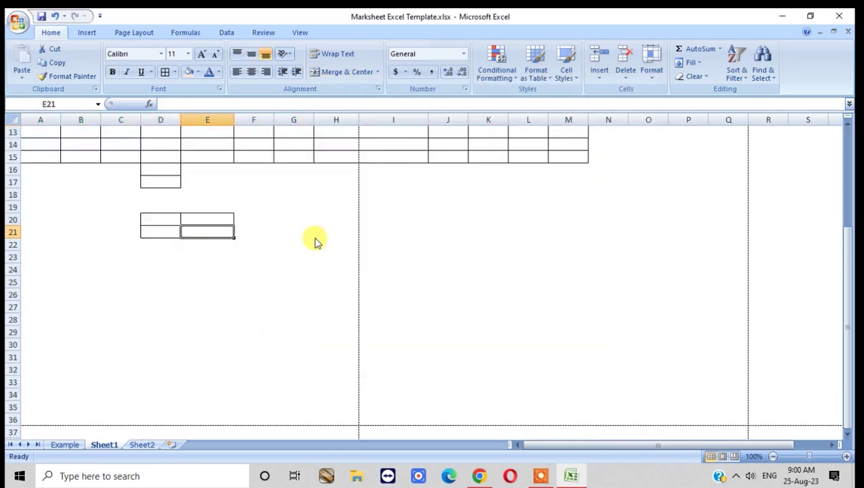
type("ARUNA")
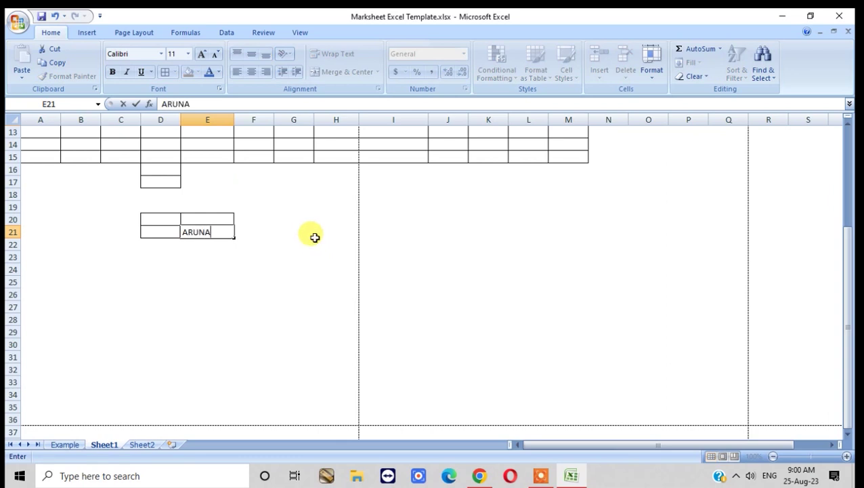
type(" KARUNA DEVI")
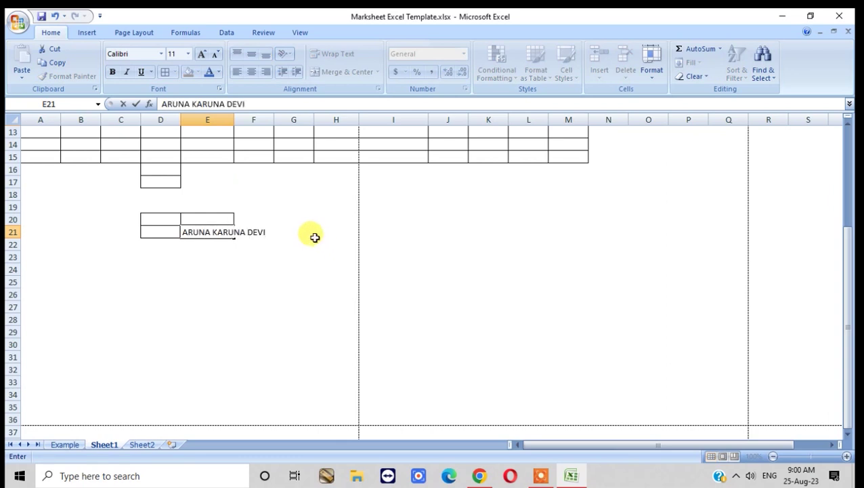
key("Return")
Compare E21 with the empty F21 to show the name overflowing
left_click(205, 231)
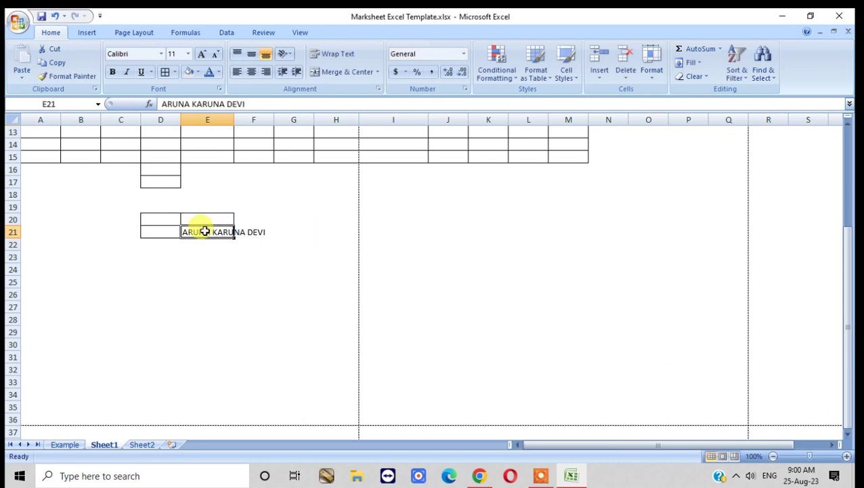
left_click(211, 281)
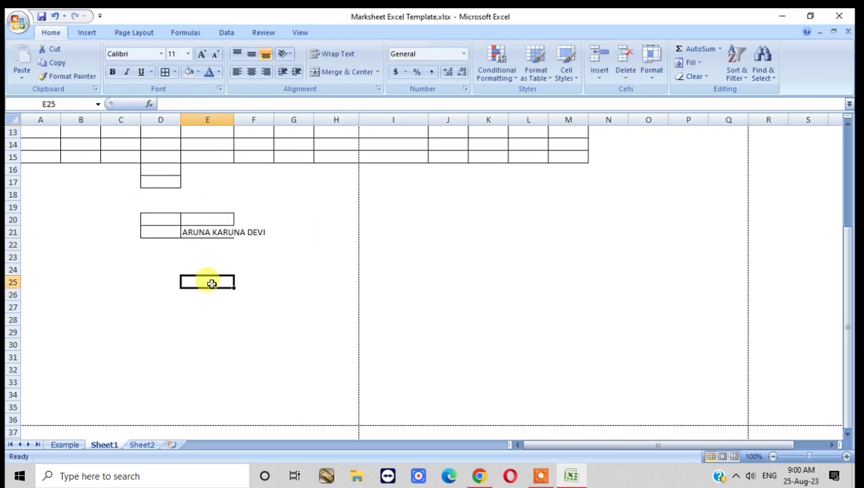
left_click(197, 231)
left_click(212, 257)
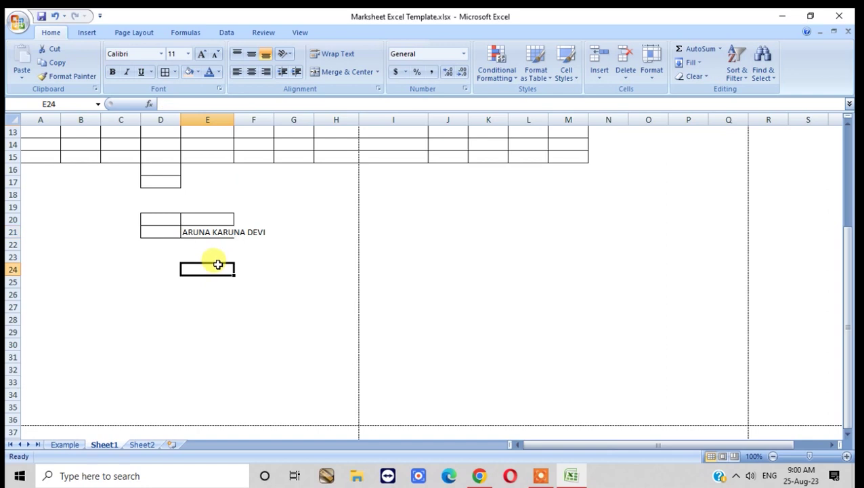
left_click(204, 232)
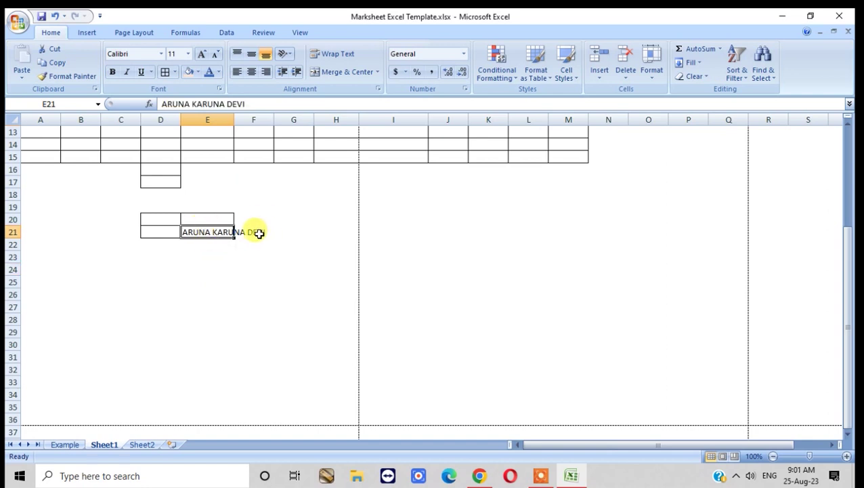
left_click(253, 231)
left_click(195, 231)
left_click(245, 231)
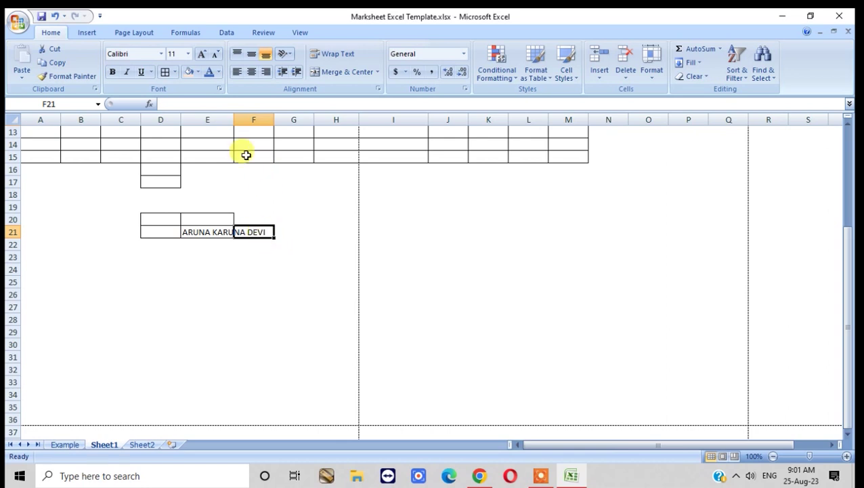
left_click(204, 230)
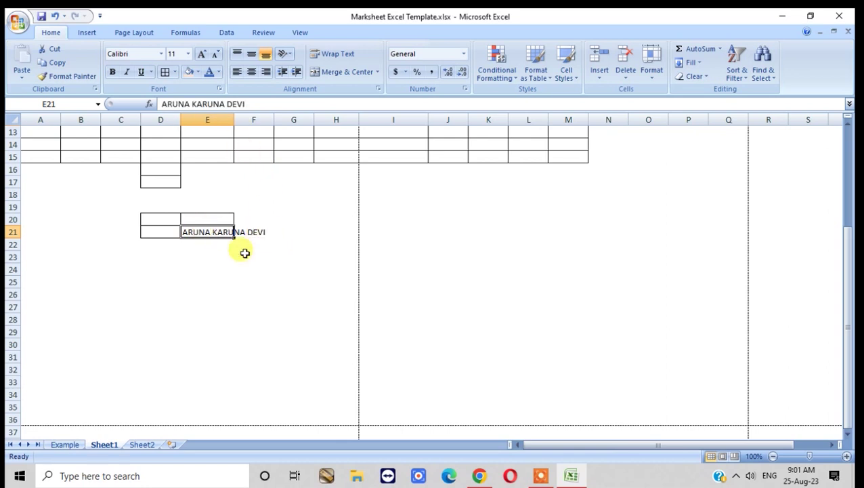
left_click(240, 281)
left_click(207, 231)
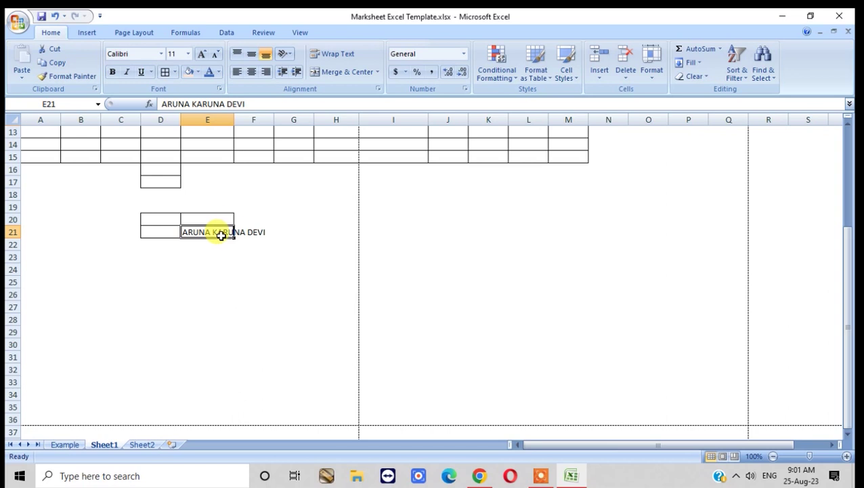
left_click(378, 89)
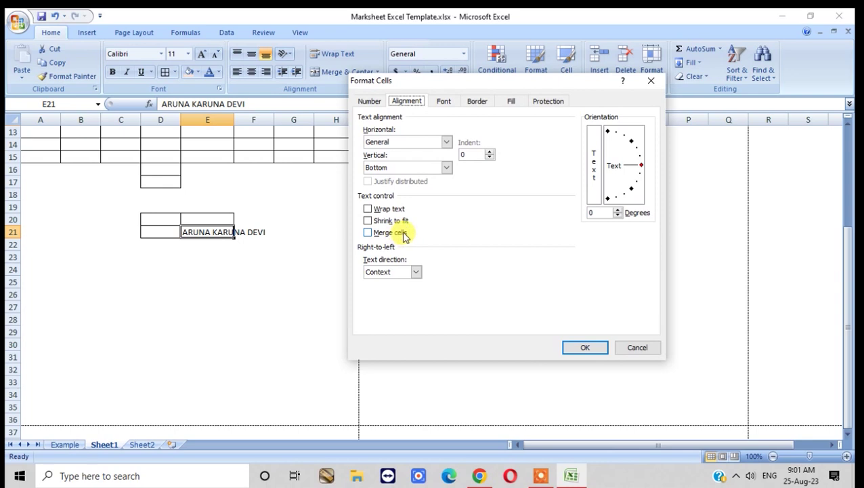
left_click(368, 220)
left_click(581, 348)
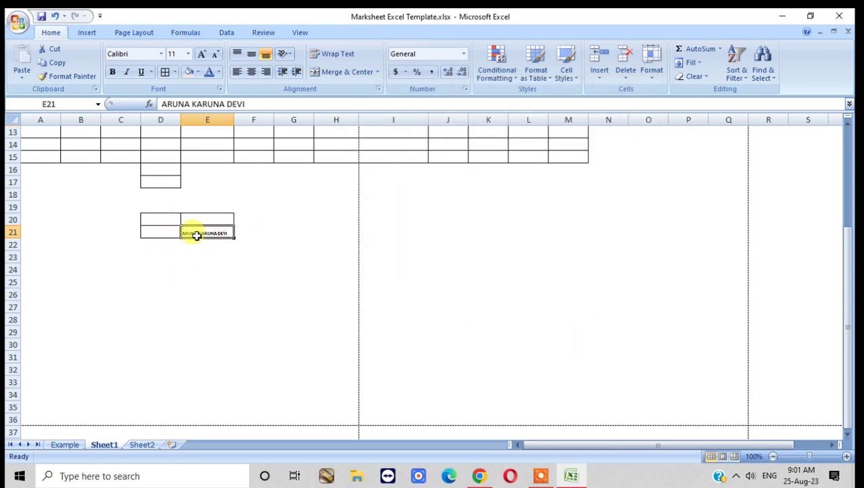
left_click(218, 245)
left_click(202, 231)
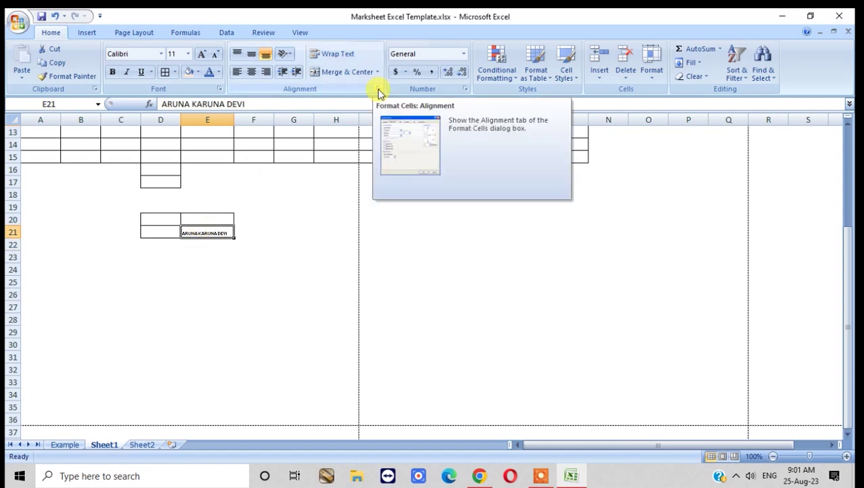
left_click(378, 89)
left_click(368, 220)
left_click(585, 347)
left_click(281, 256)
left_click(232, 232)
left_click(237, 231)
left_click(224, 233)
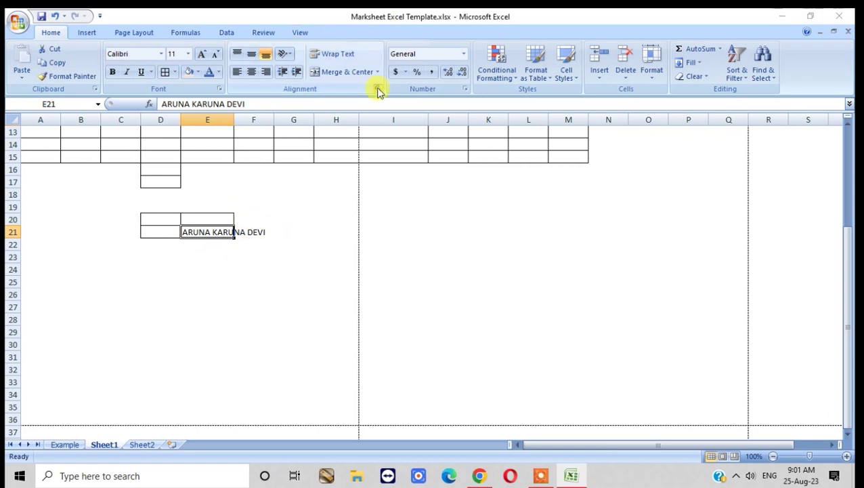
left_click(377, 88)
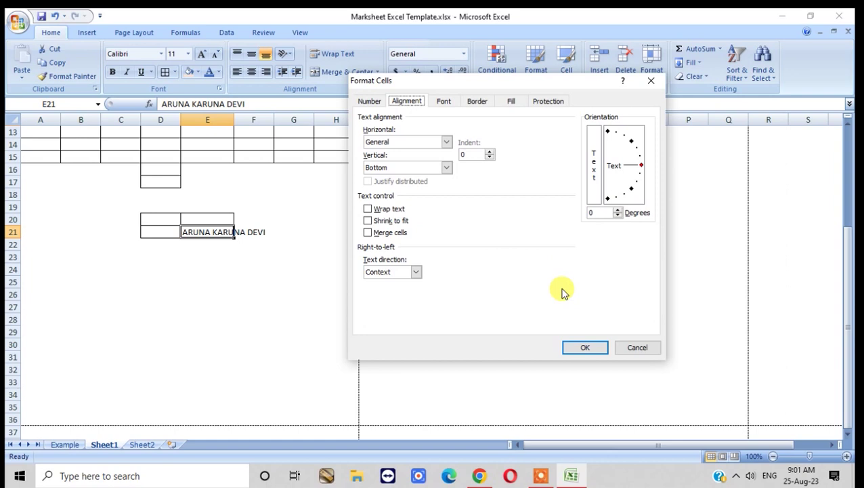
left_click(378, 209)
left_click(589, 347)
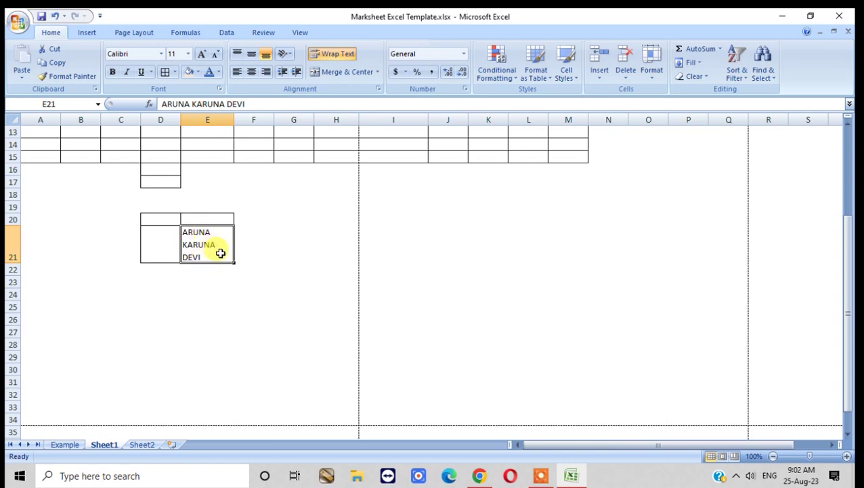
left_click(378, 88)
left_click(371, 207)
left_click(584, 345)
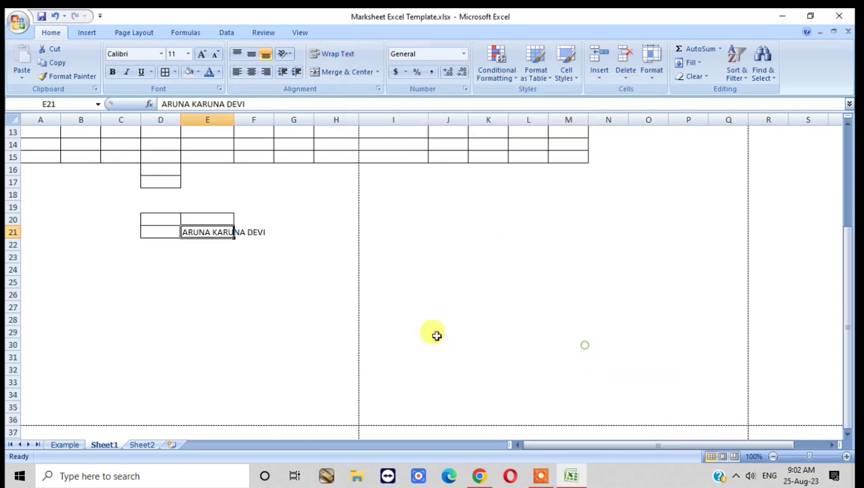
left_click(378, 89)
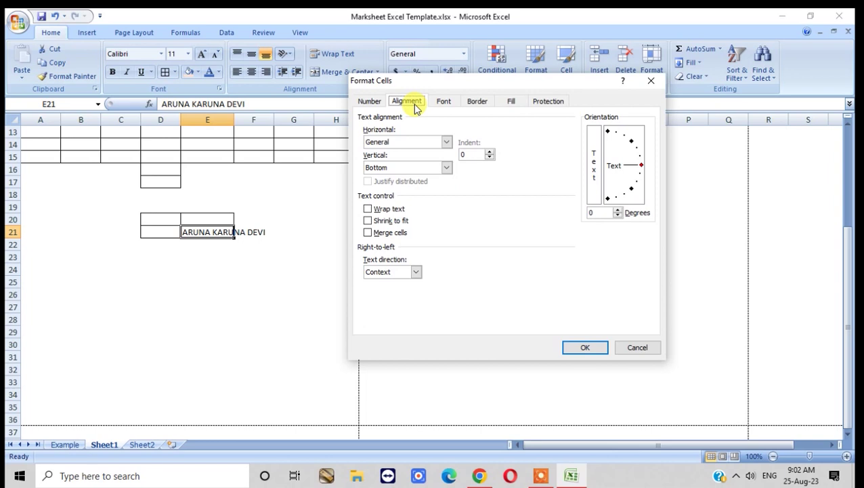
left_click(586, 348)
scroll(279, 303, "up", 4)
scroll(305, 245, "down", 3)
scroll(287, 234, "up", 3)
left_click(292, 197)
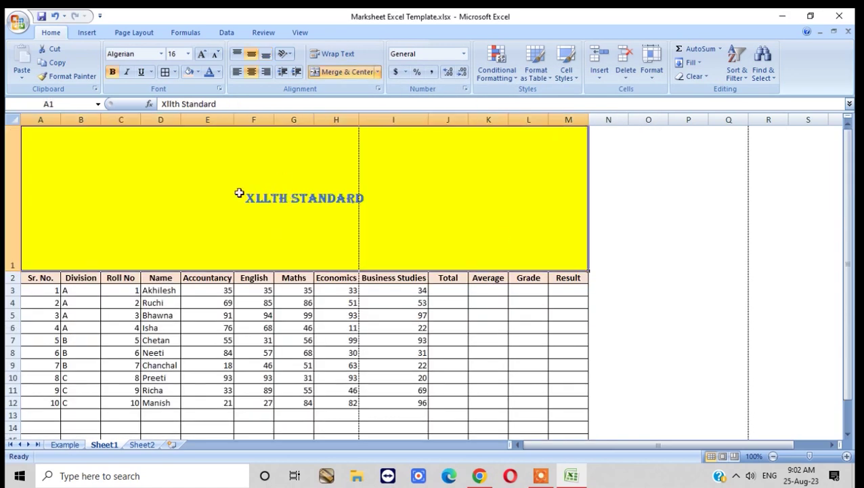
left_click(219, 90)
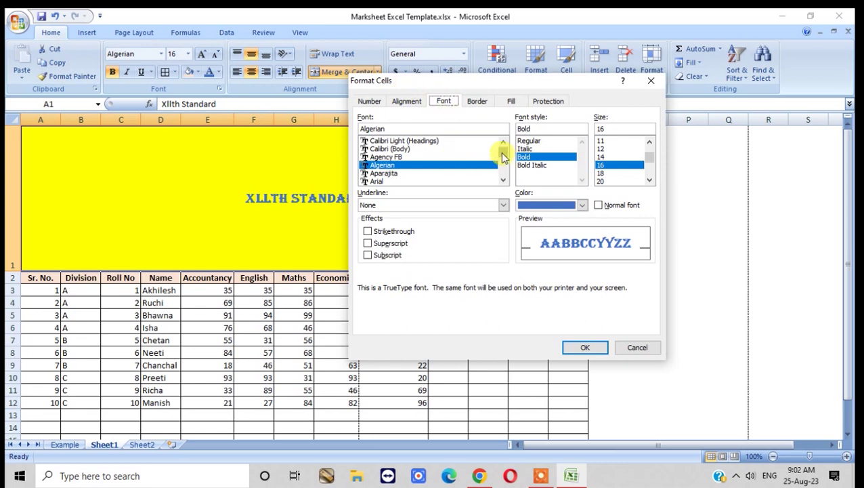
left_click_drag(504, 157, 502, 169)
left_click(392, 166)
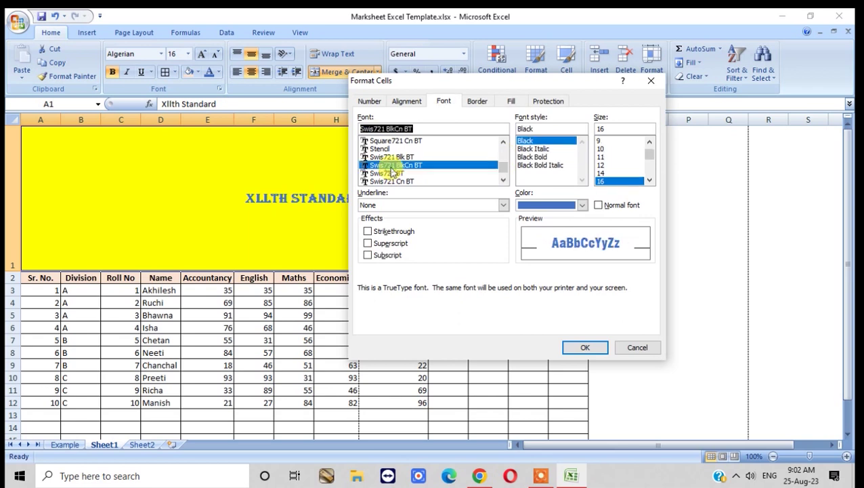
scroll(379, 169, "down", 5)
left_click(383, 174)
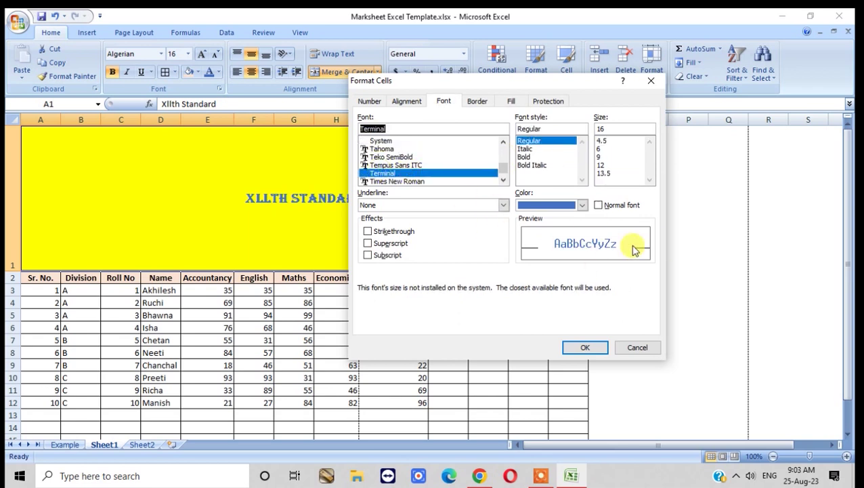
left_click(530, 156)
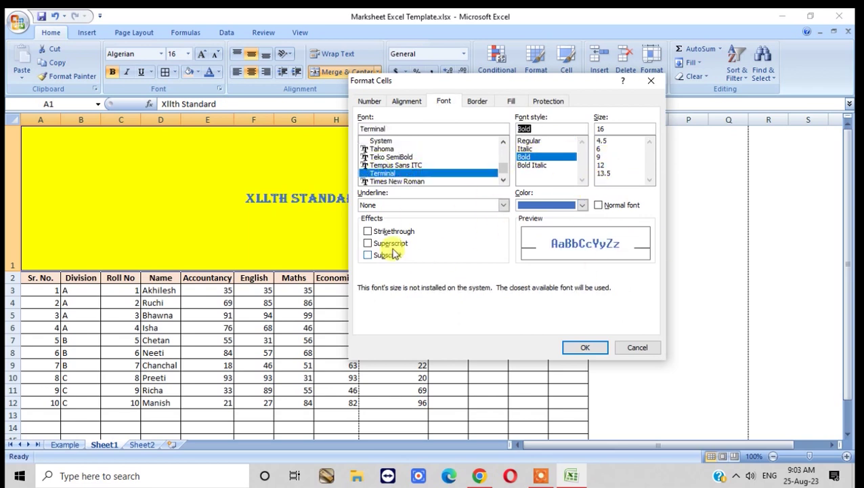
left_click(391, 243)
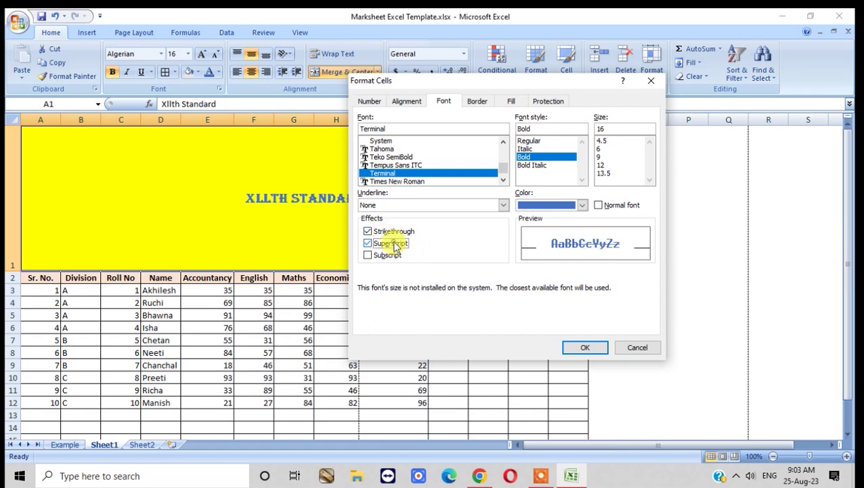
left_click(387, 256)
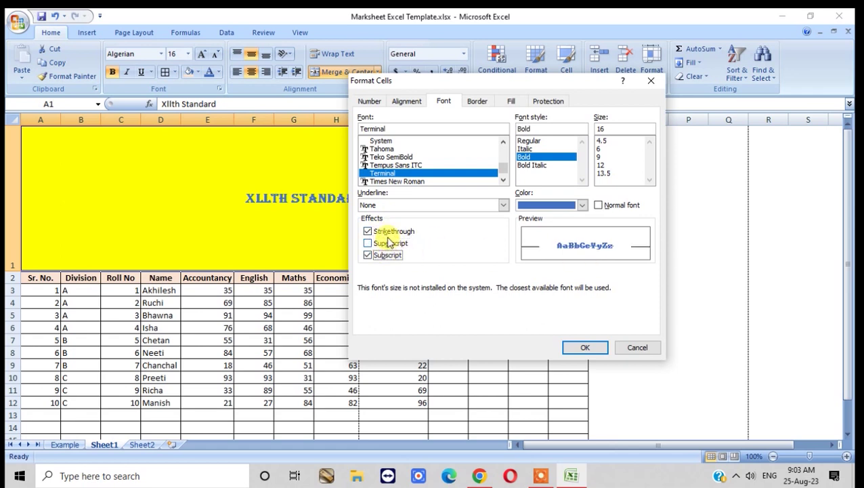
left_click(390, 243)
left_click(386, 231)
left_click(388, 255)
left_click(384, 243)
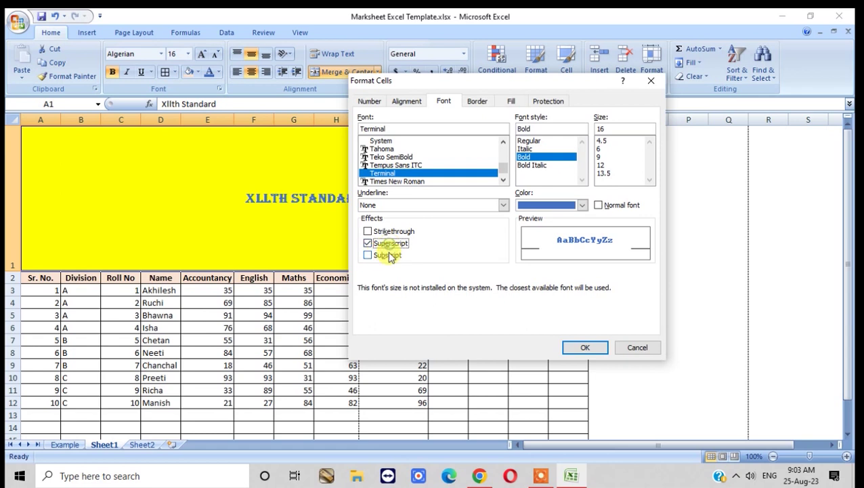
left_click(371, 243)
left_click(587, 347)
left_click(636, 347)
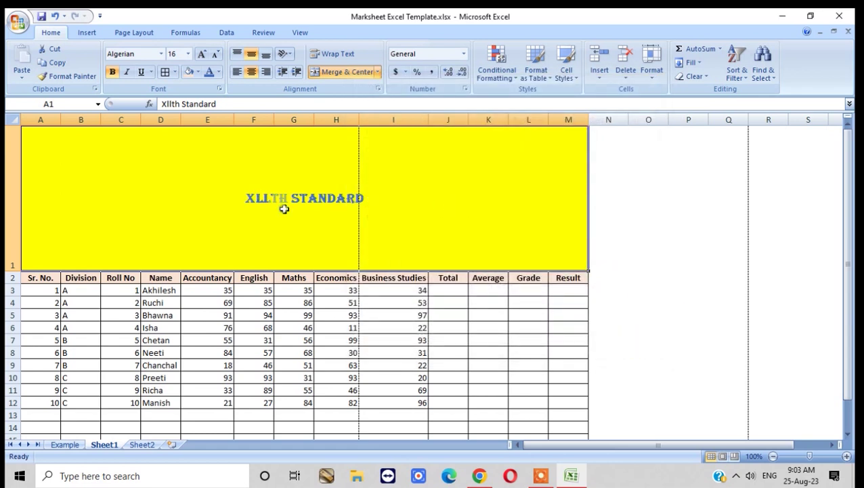
Format the 'TH' in the title as superscript through Format Cells
double_click(279, 198)
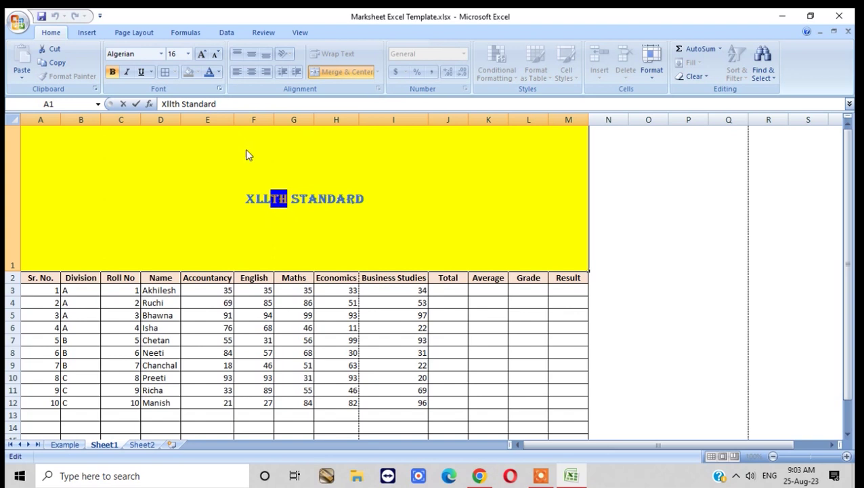
left_click(221, 90)
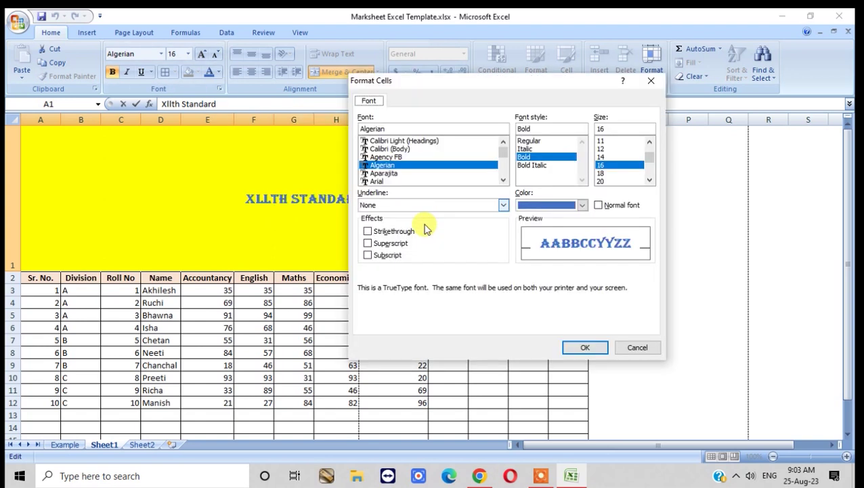
left_click(396, 246)
left_click(586, 347)
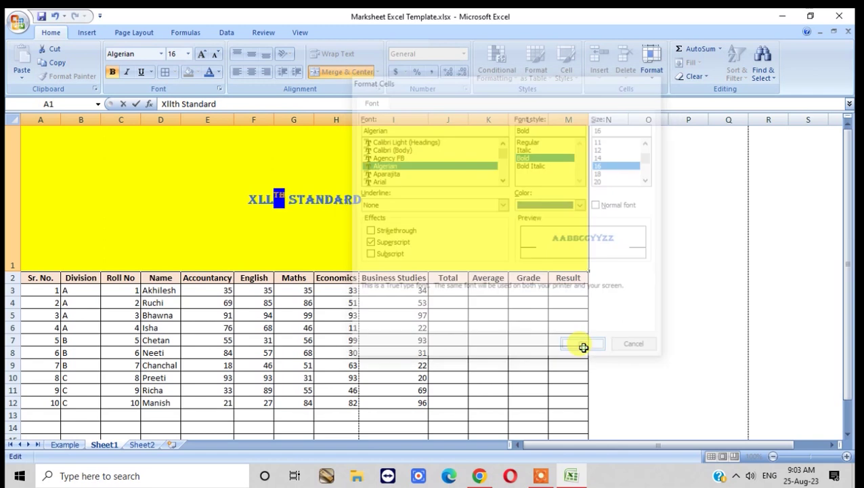
left_click(685, 291)
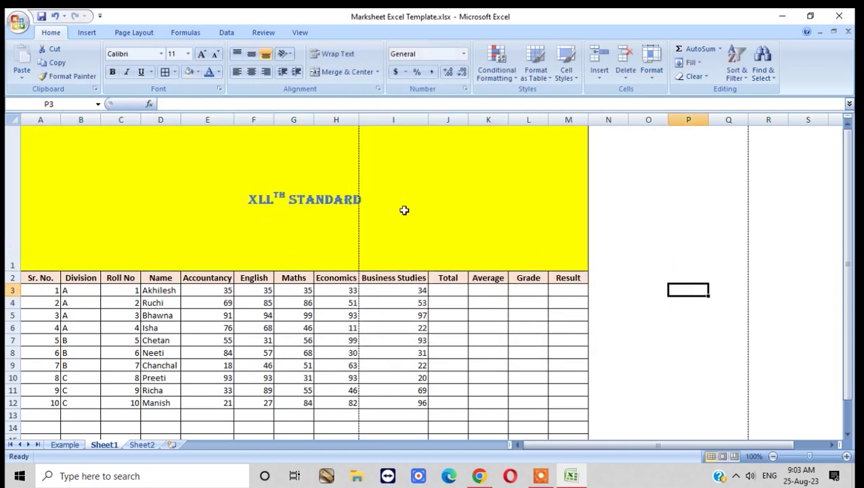
left_click(471, 165)
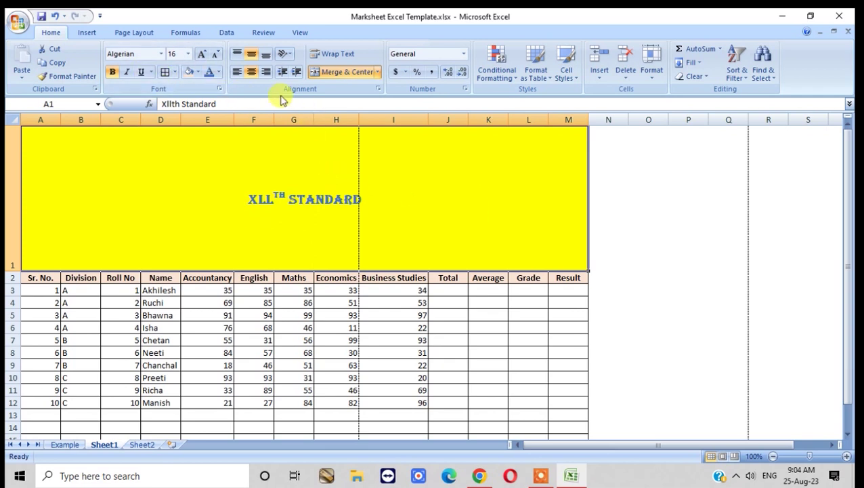
Look through the Alignment and More Borders settings, cancelling each without changes
left_click(378, 88)
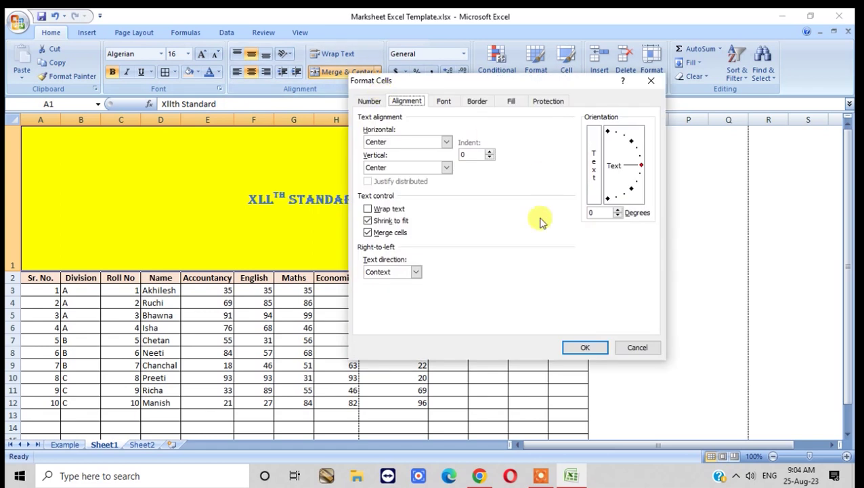
left_click(637, 347)
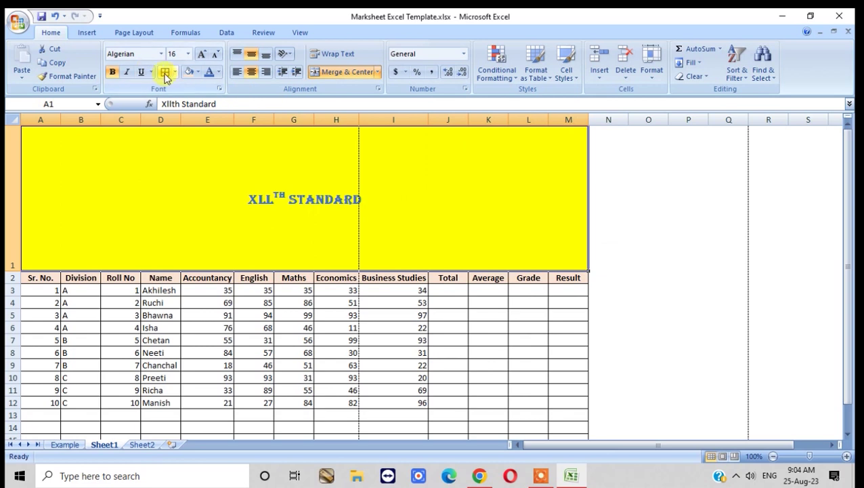
left_click(175, 72)
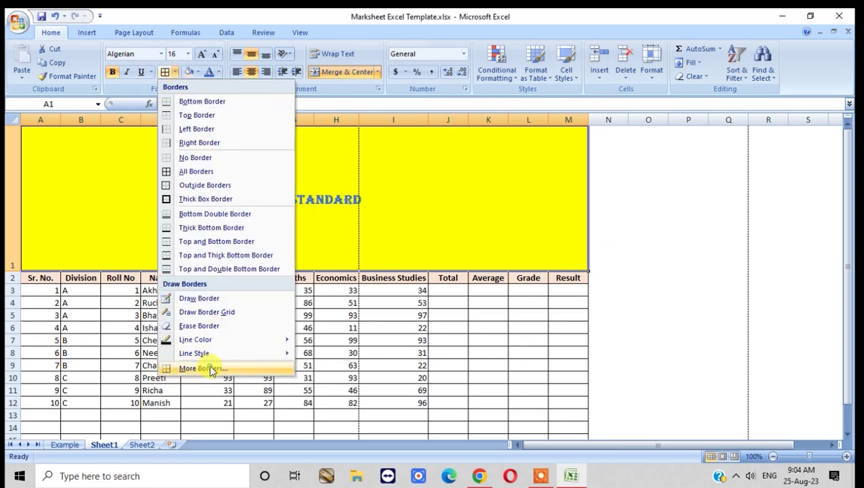
left_click(212, 367)
left_click(477, 102)
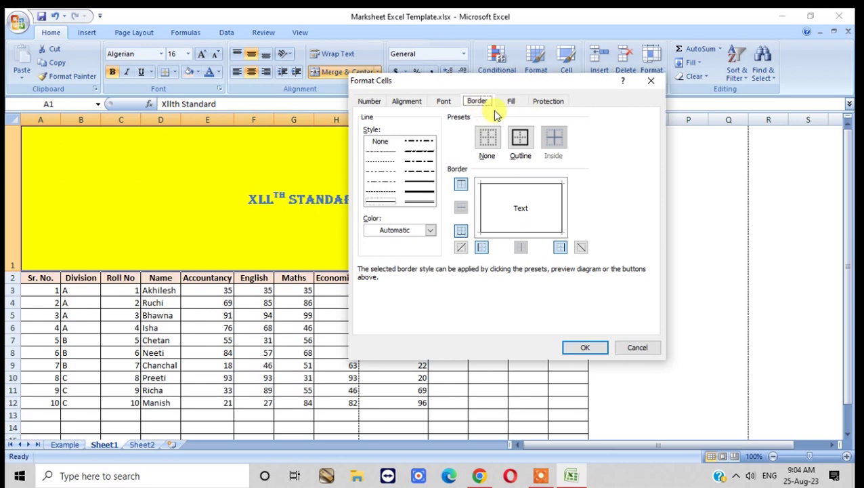
left_click(639, 349)
left_click(174, 75)
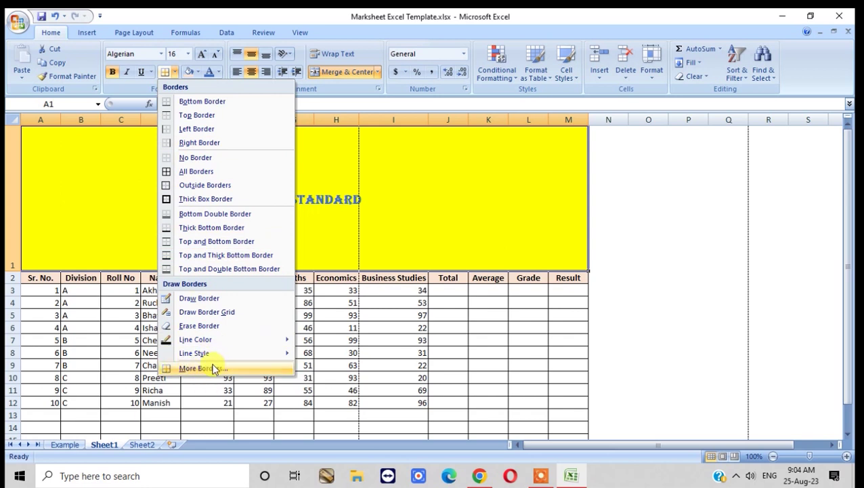
left_click(217, 369)
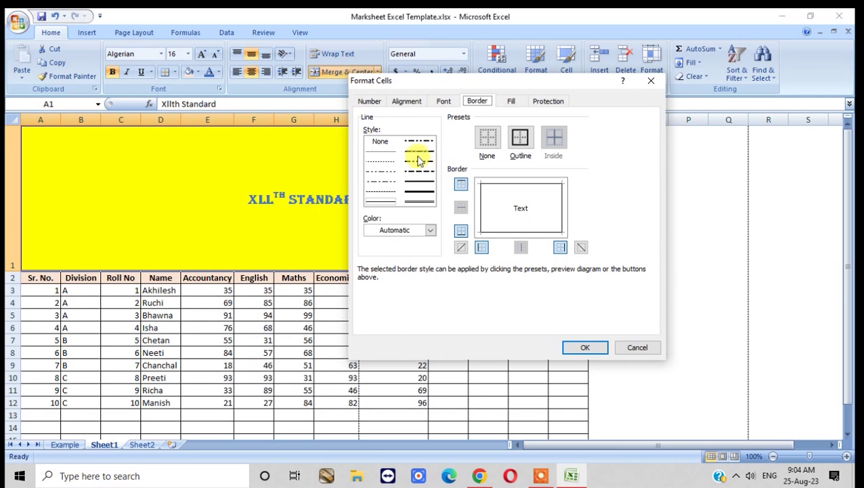
left_click(637, 347)
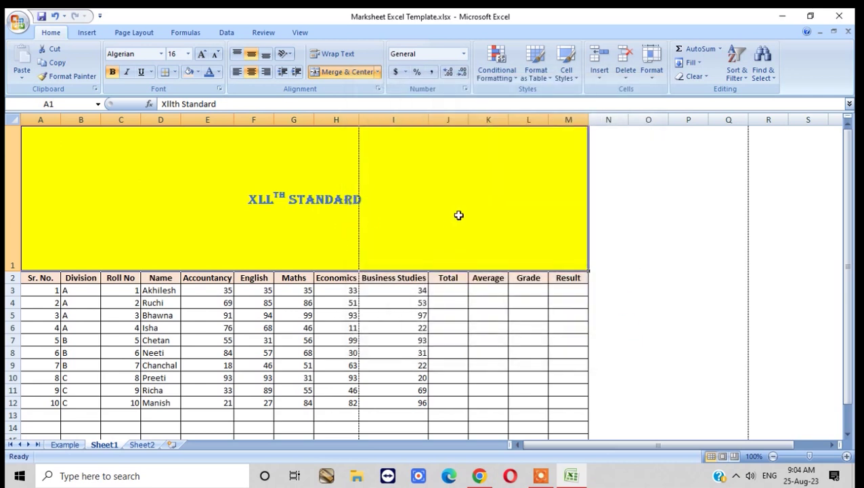
Set the merged title cell's fill to No Fill, removing the yellow
key("Right")
key("Right")
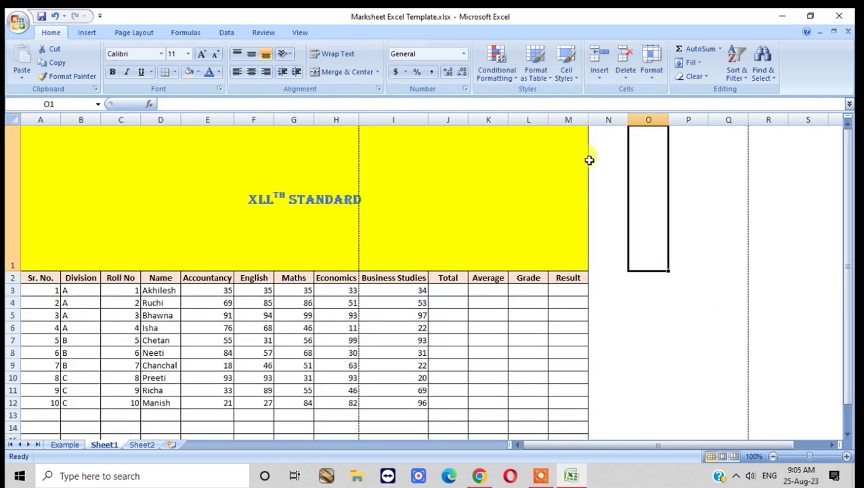
left_click(211, 132)
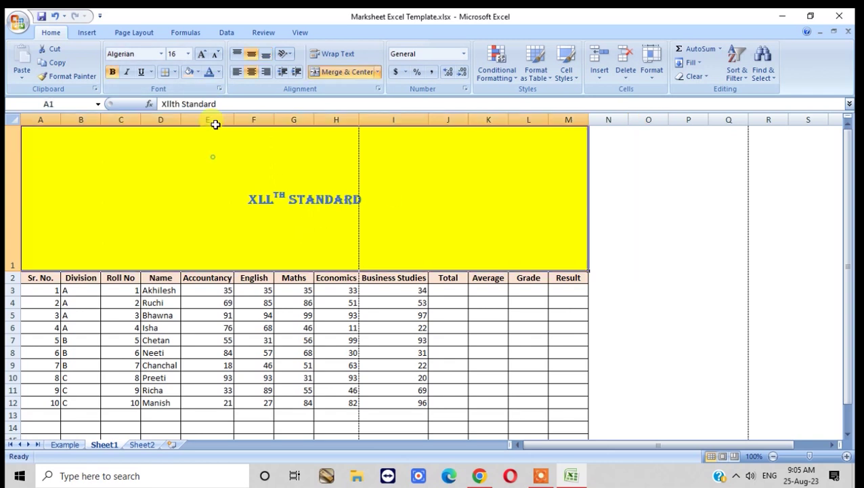
left_click(197, 72)
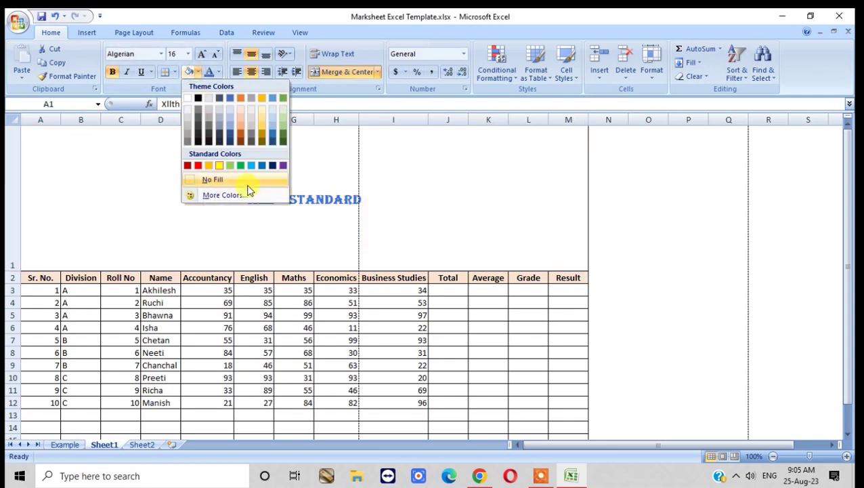
left_click(233, 180)
left_click(682, 279)
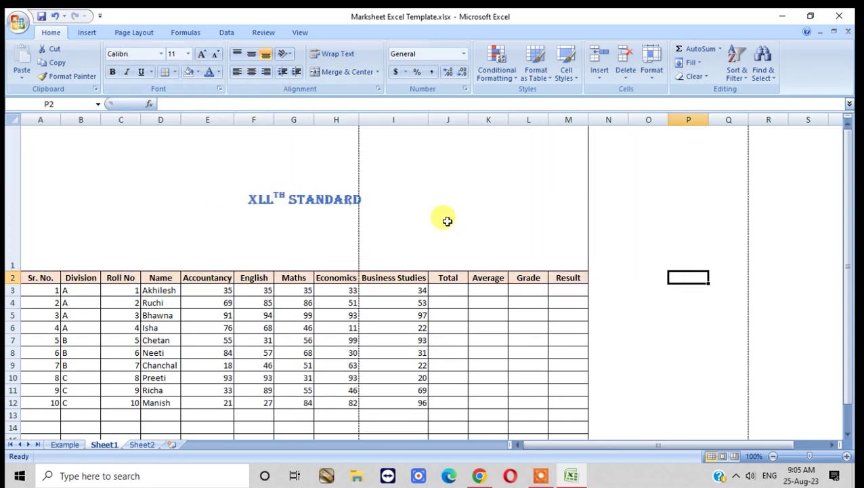
Delete the name entered in cell E21
scroll(192, 220, "down", 4)
left_click(192, 220)
left_click(204, 231)
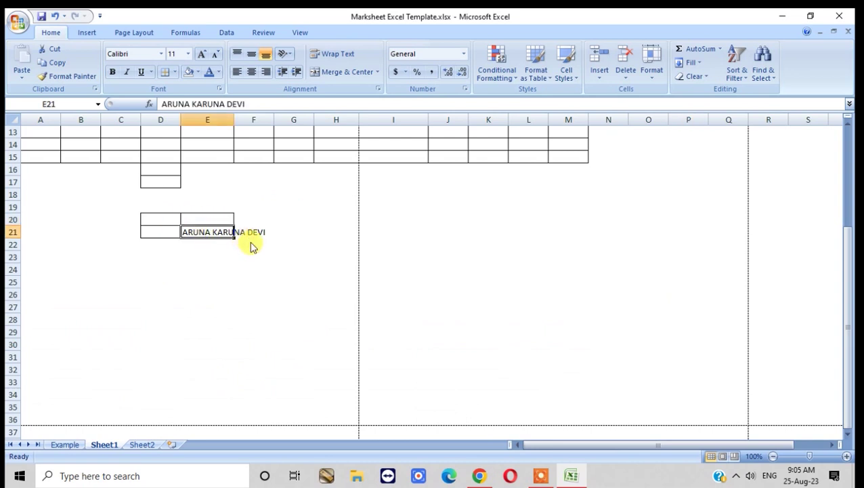
key("Delete")
left_click(247, 283)
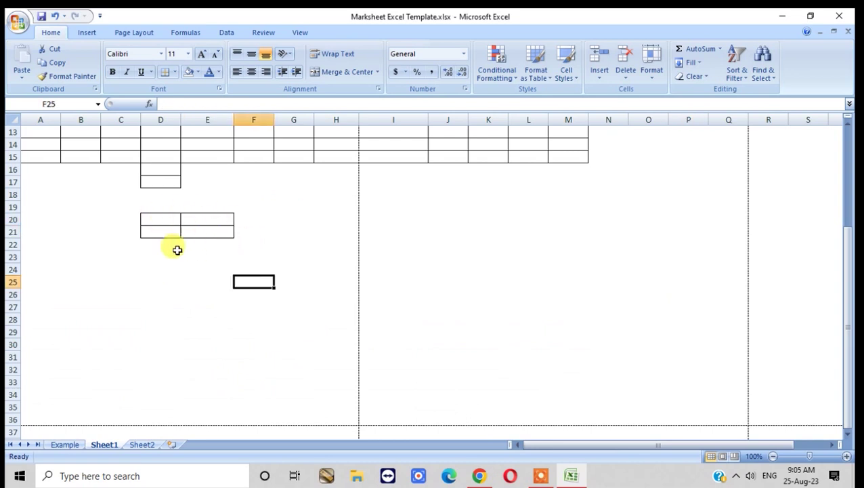
Give block D20:E21 dash-dot outline and inside borders
left_click_drag(155, 219, 198, 228)
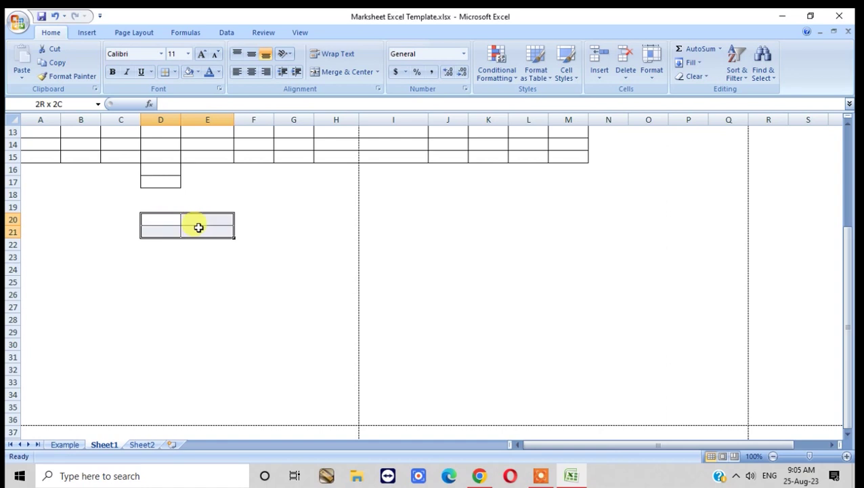
left_click(174, 73)
left_click(203, 368)
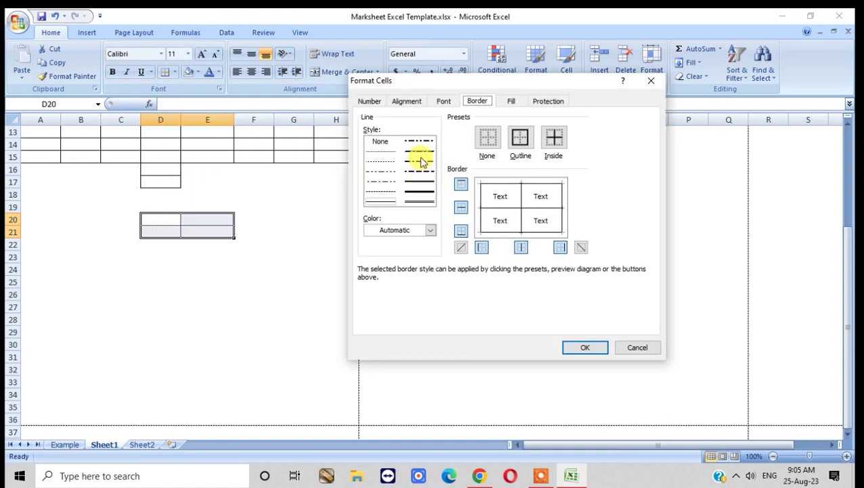
left_click(520, 145)
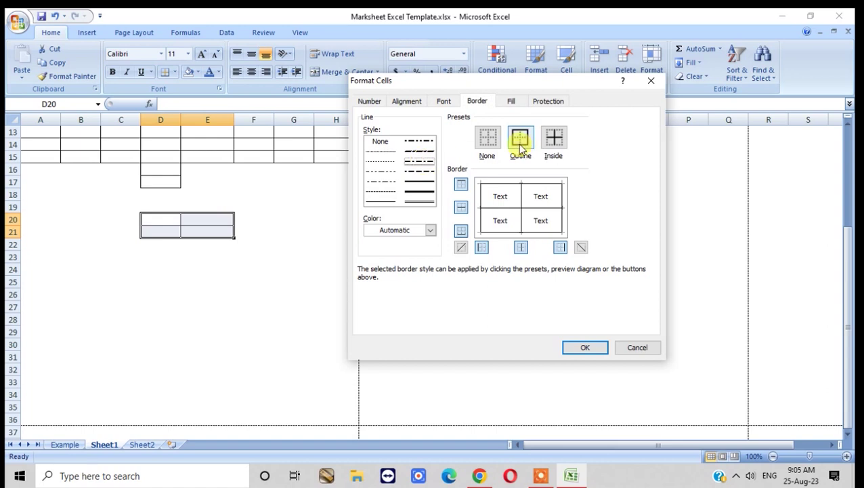
left_click(559, 142)
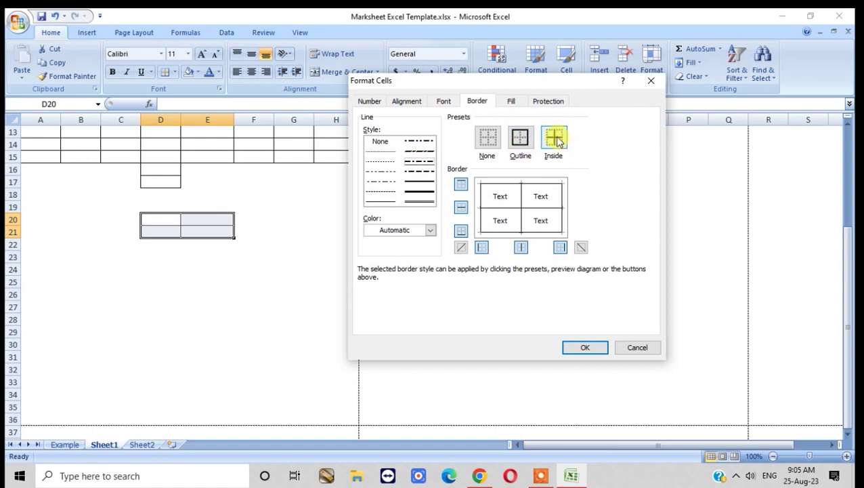
left_click(522, 142)
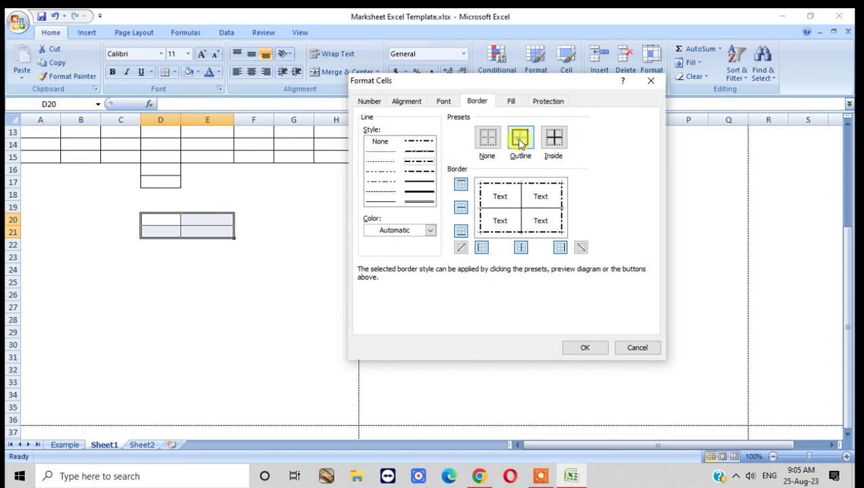
left_click(555, 142)
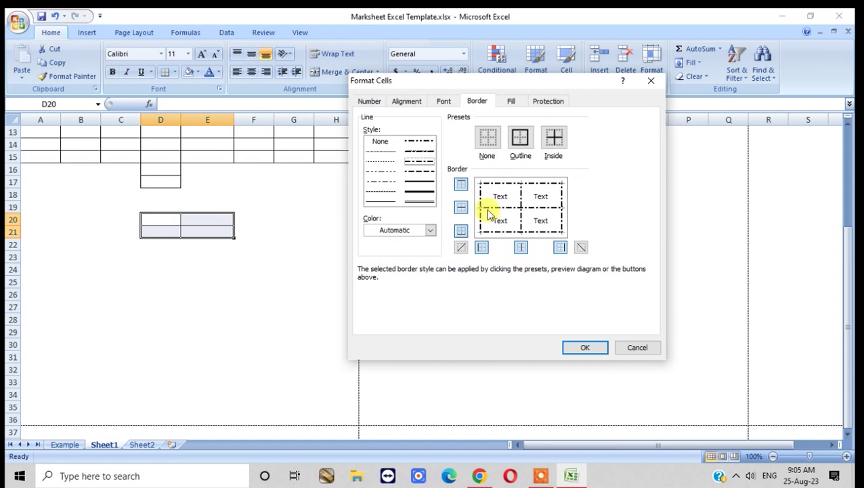
left_click(585, 347)
left_click(316, 298)
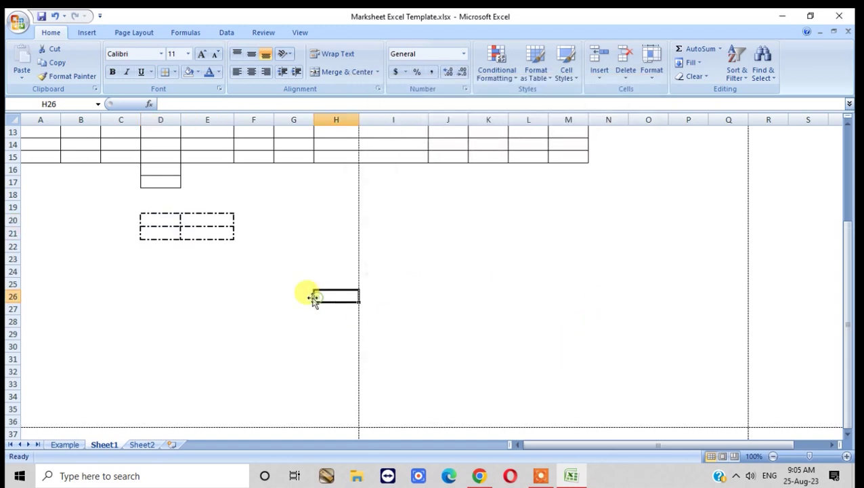
Set the D20:E21 border line colour to orange
mouse_move(155, 218)
left_mouse_down()
mouse_move(194, 220)
mouse_move(195, 232)
left_mouse_up()
left_click(220, 90)
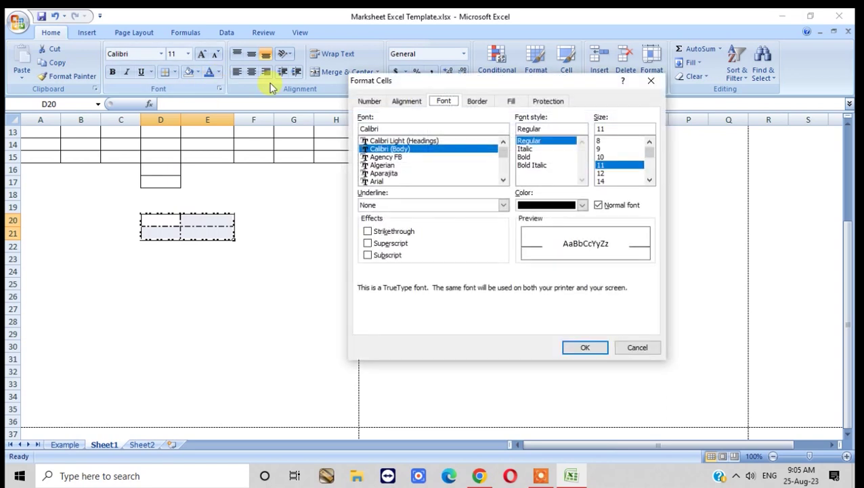
left_click(475, 101)
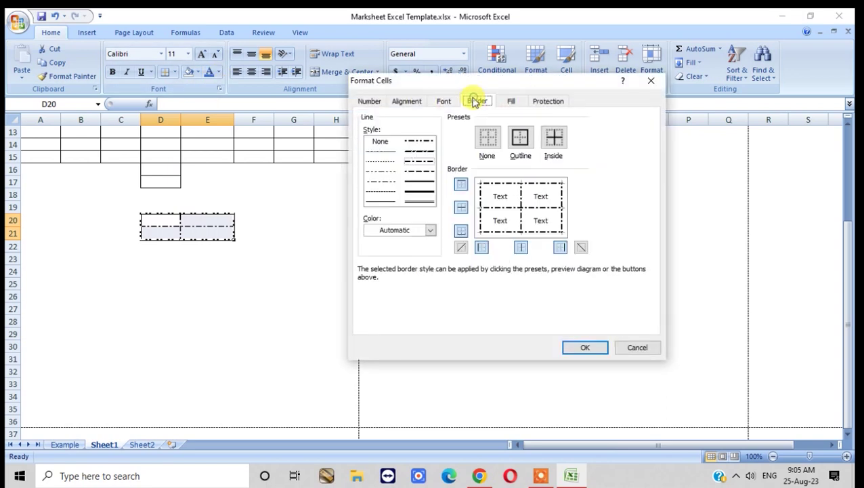
left_click(431, 230)
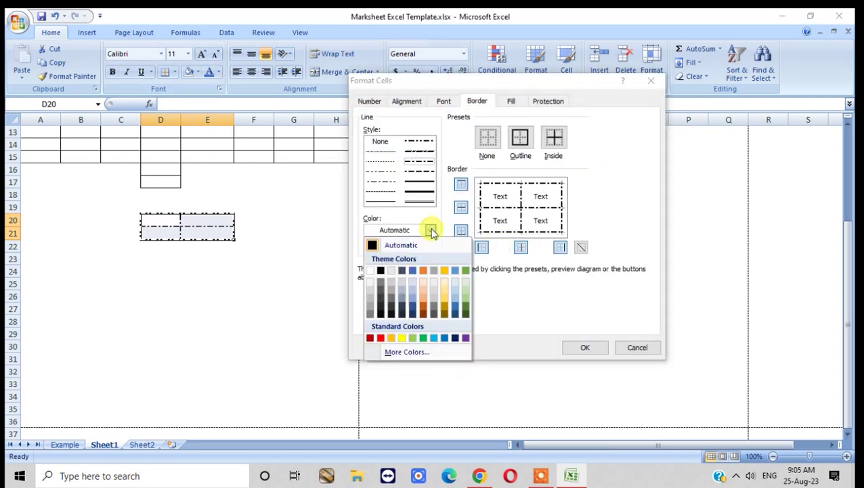
left_click(424, 269)
left_click(588, 348)
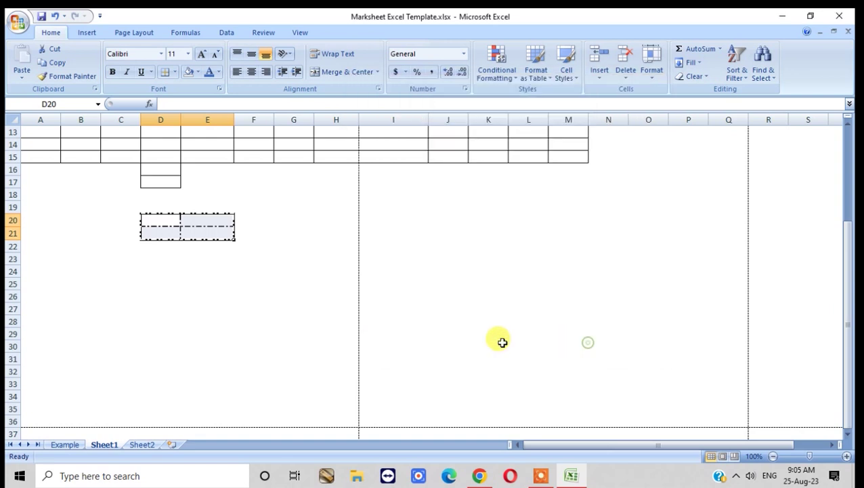
left_click(208, 278)
Reapply the orange line to the outline and inside edges of D20:E21
left_click_drag(155, 222, 215, 234)
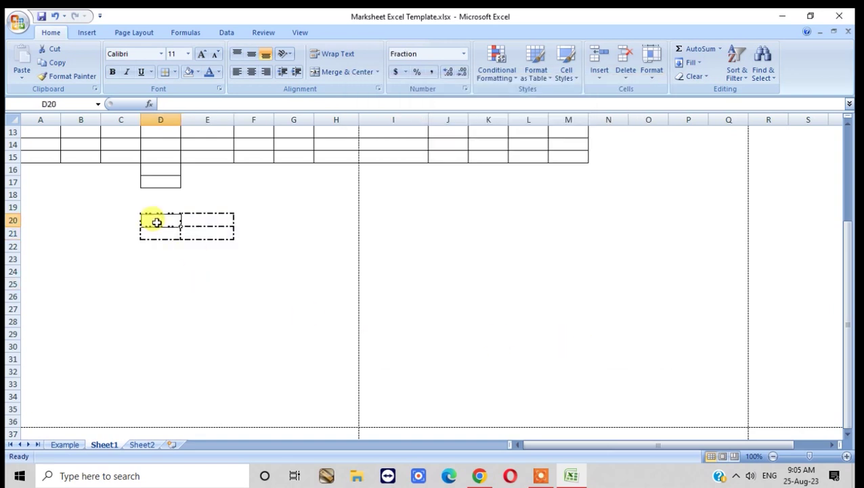
left_click(220, 90)
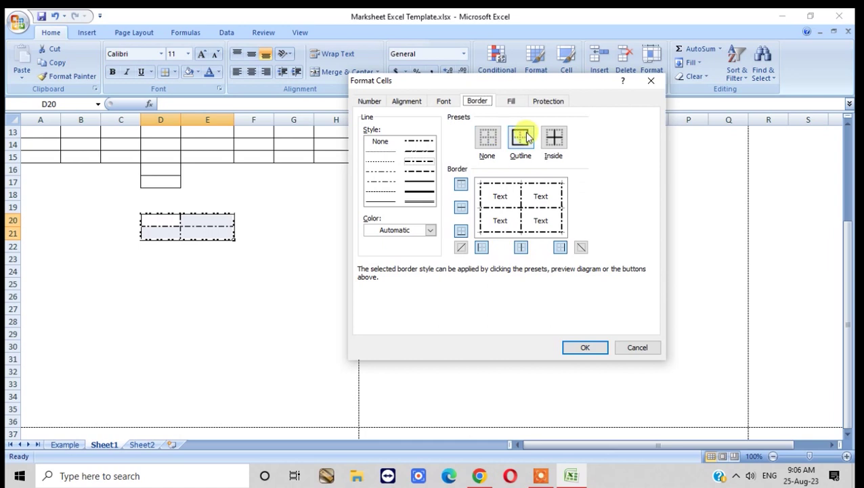
left_click(430, 230)
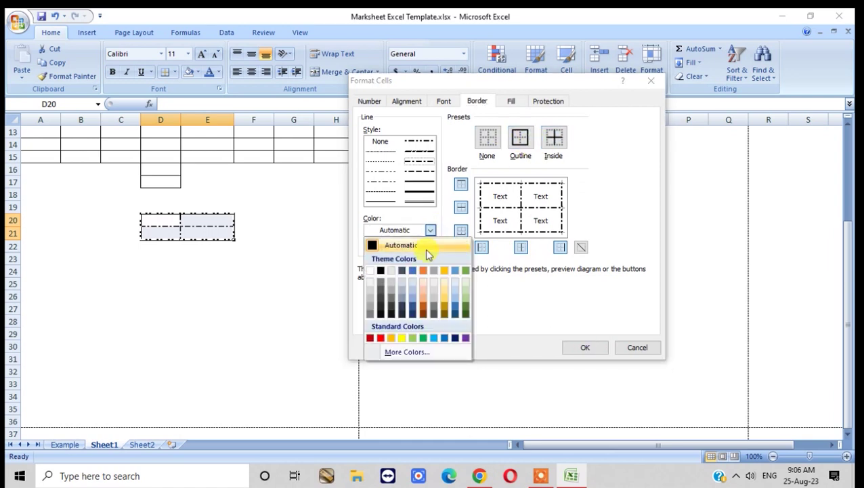
left_click(423, 271)
left_click(520, 139)
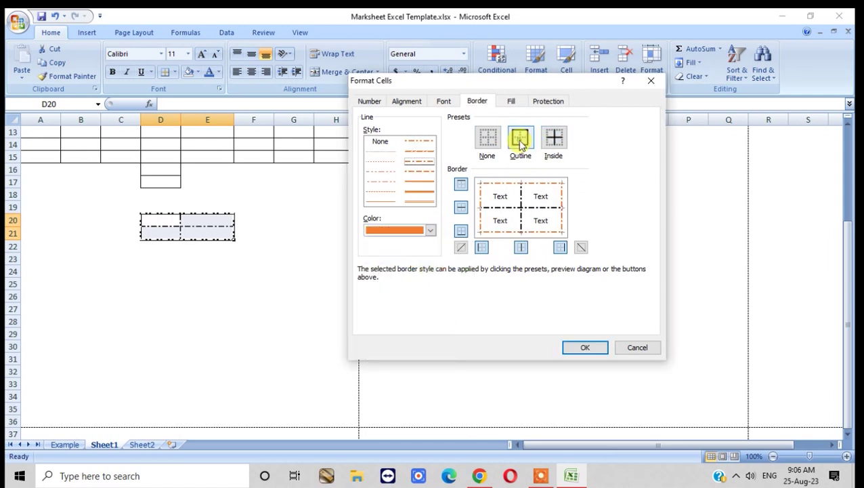
left_click(553, 137)
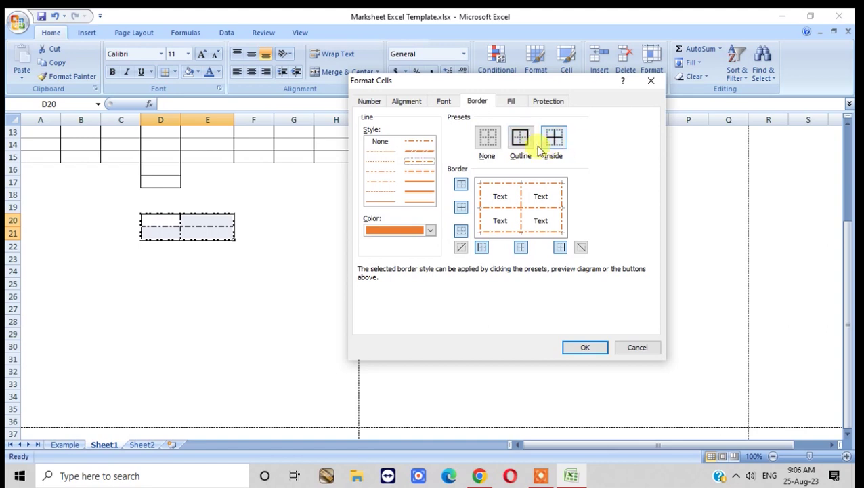
left_click(585, 348)
left_click(308, 269)
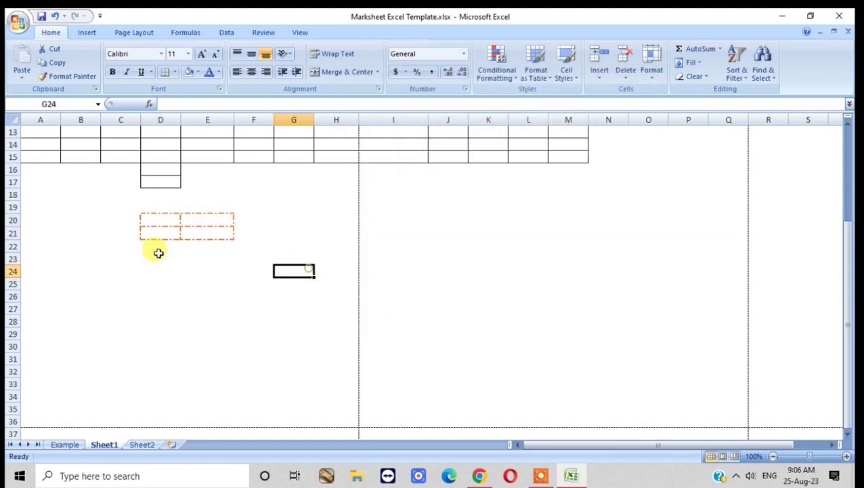
Fill the merged title cell A1 with yellow
scroll(217, 289, "up", 4)
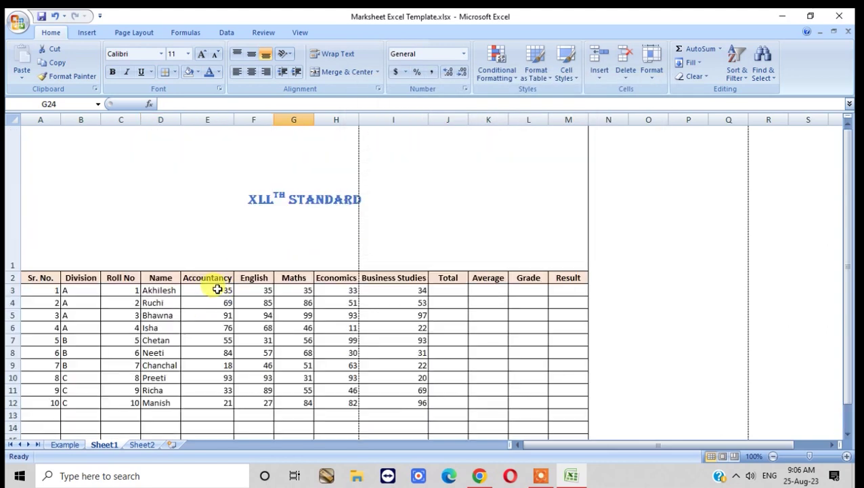
scroll(224, 290, "down", 5)
scroll(210, 299, "up", 3)
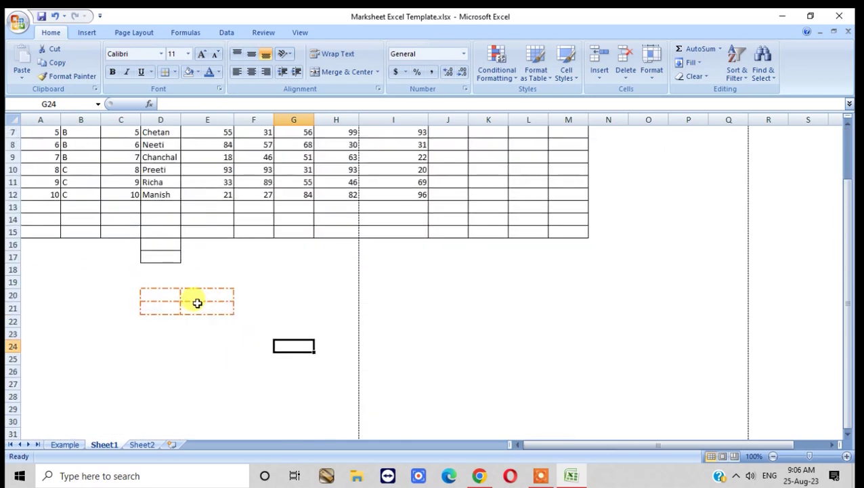
scroll(201, 303, "up", 2)
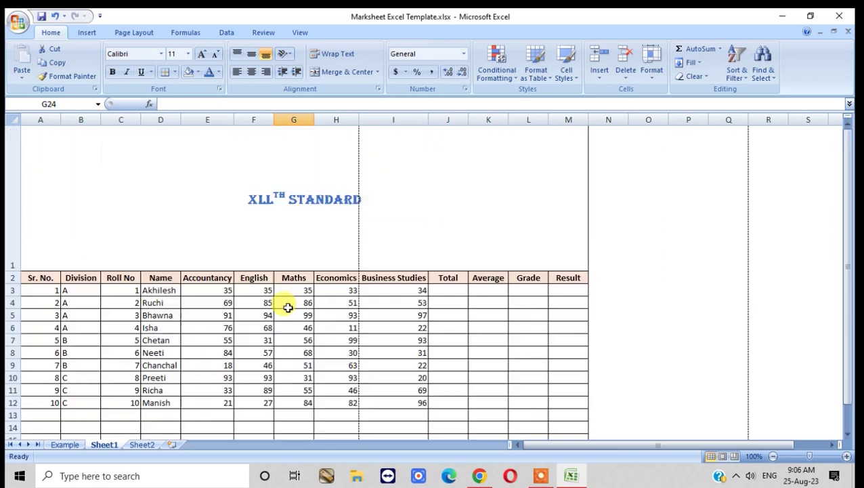
left_click(276, 202)
left_click(198, 72)
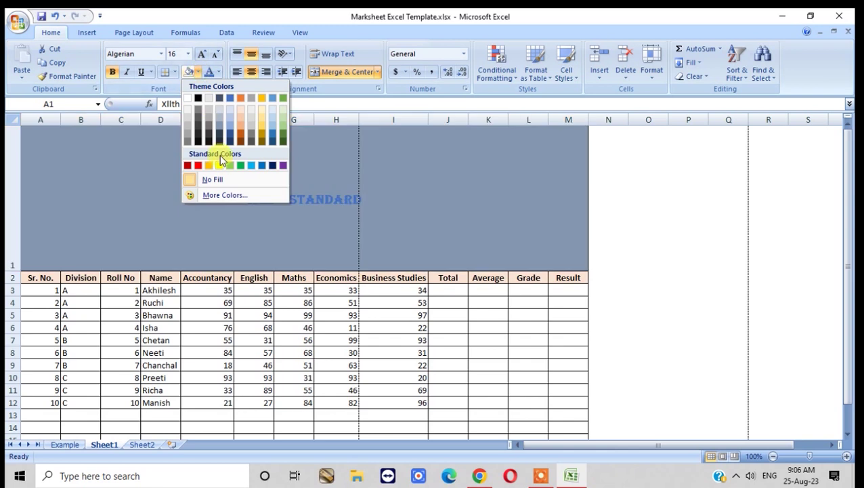
left_click(218, 166)
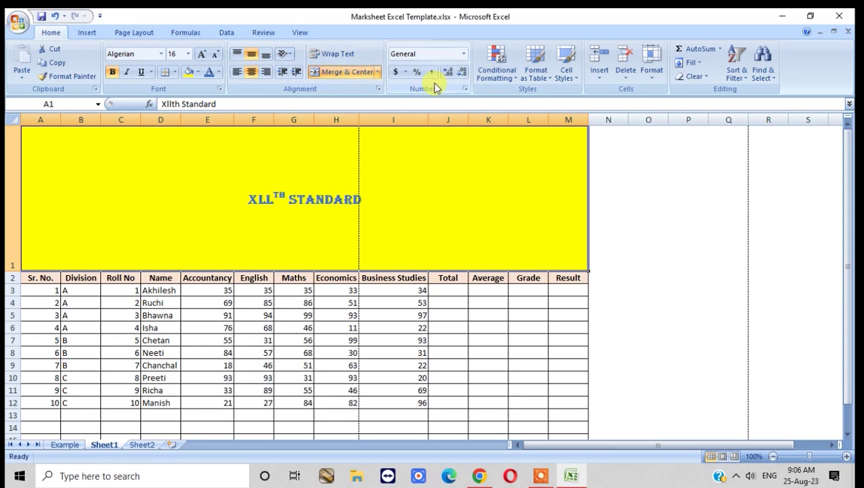
Open the Number Format Cells dialog and cancel it without changes
left_click(464, 89)
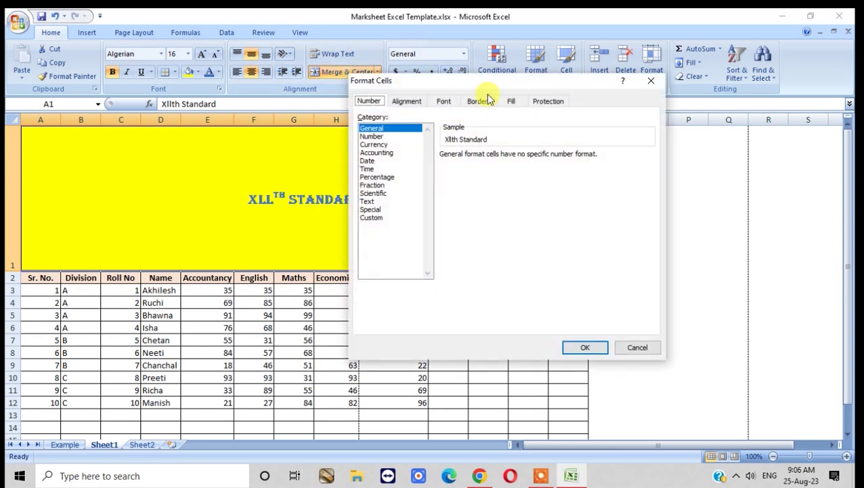
left_click(632, 346)
scroll(450, 301, "down", 1)
scroll(437, 290, "up", 1)
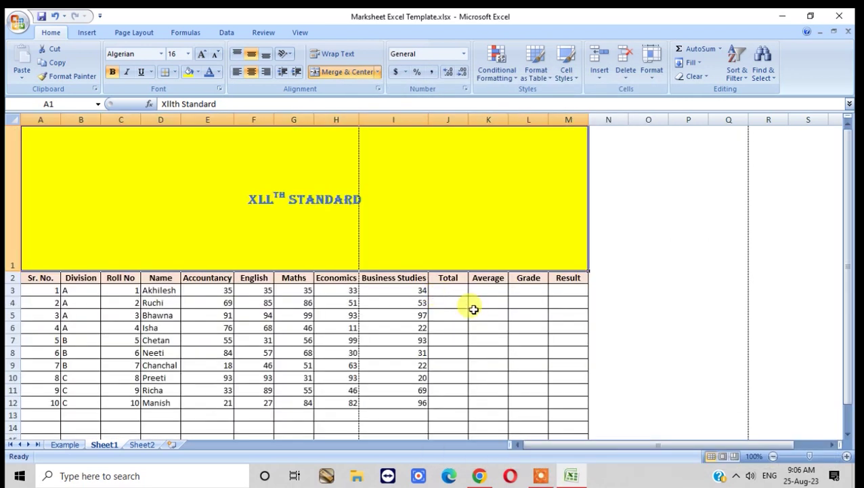
scroll(178, 239, "down", 1, "ctrl")
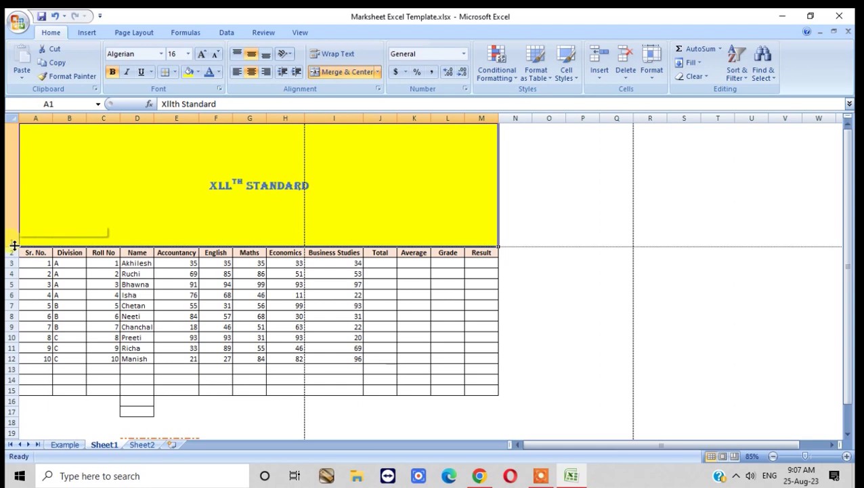
Autofit row 1's height to the title text and zoom the sheet to 140%
double_click(12, 246)
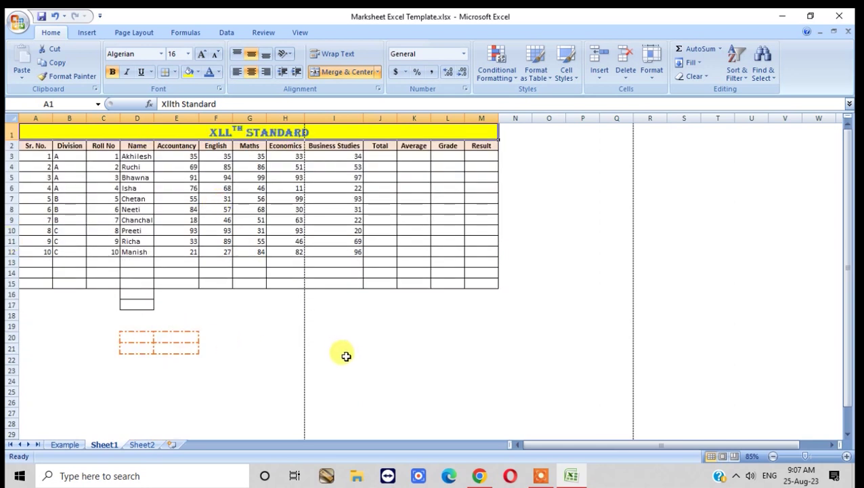
scroll(329, 223, "up", 2, "ctrl")
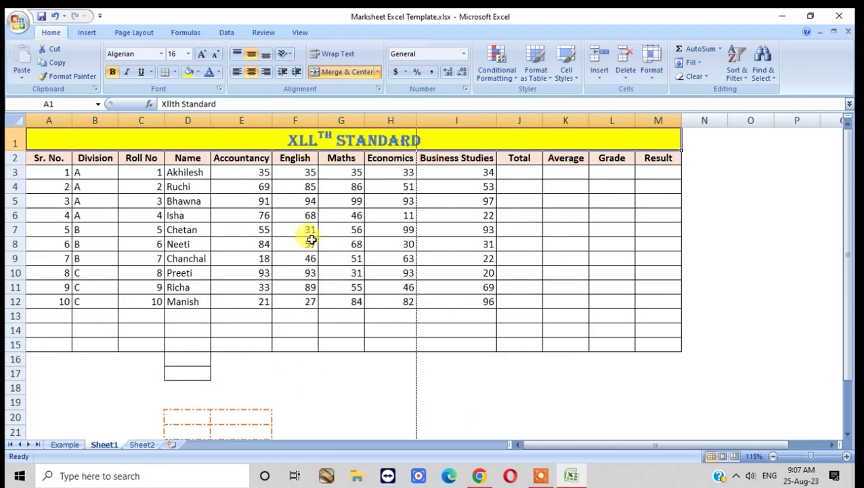
scroll(311, 240, "up", 1, "ctrl")
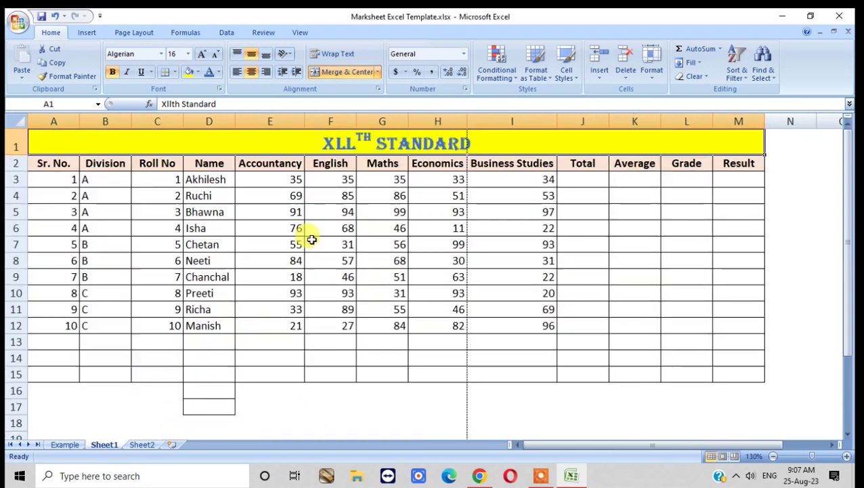
left_click(846, 459)
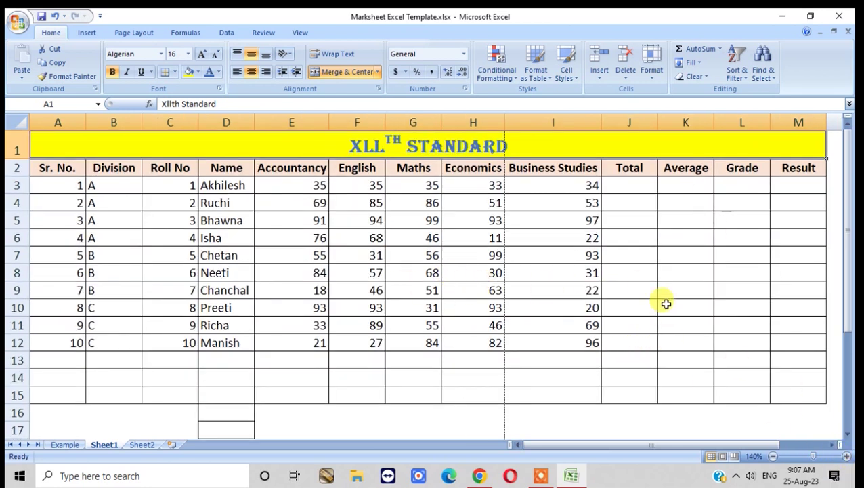
left_click(631, 184)
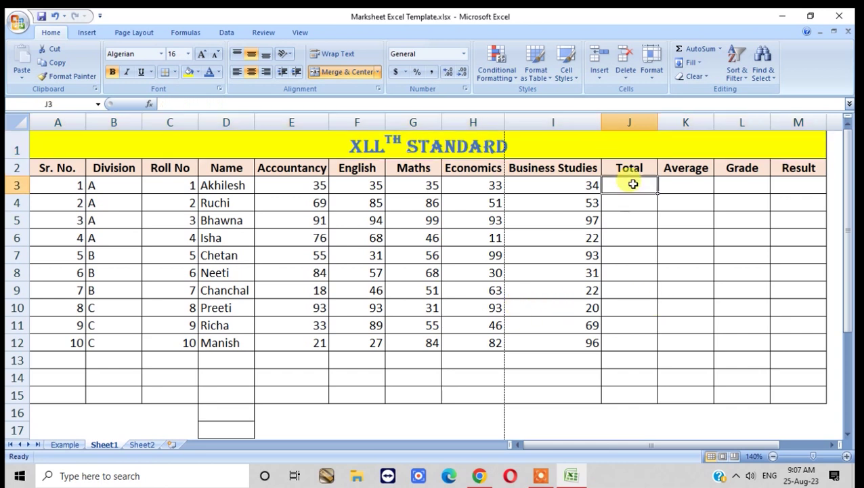
Show the Business Studies marks I3:I12 with two decimals, e.g. 34.00 and 96.00
left_click(577, 185)
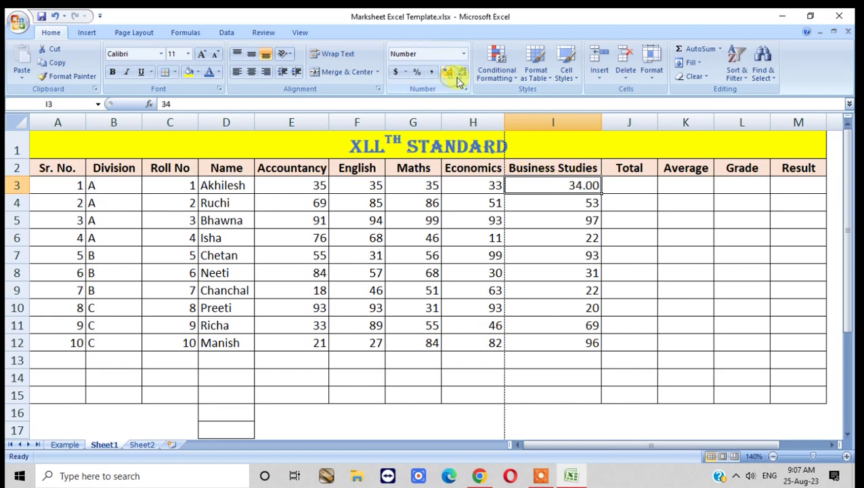
left_click(577, 199)
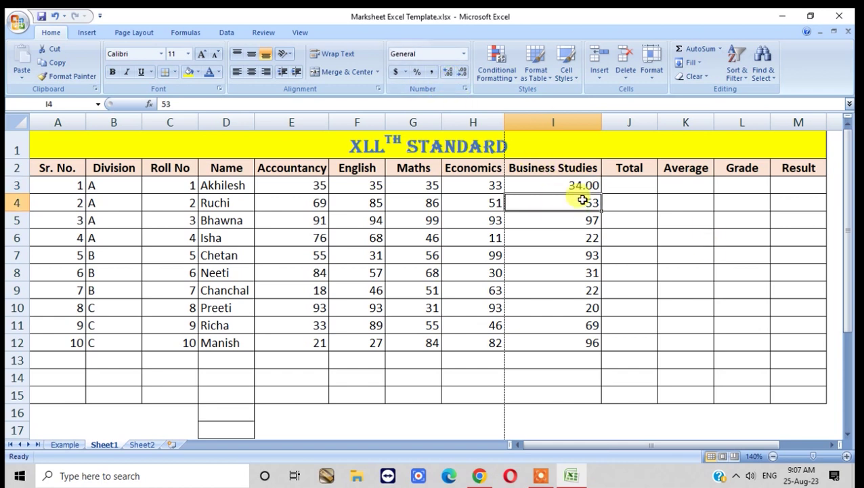
left_click(447, 72)
left_click_drag(569, 220, 565, 343)
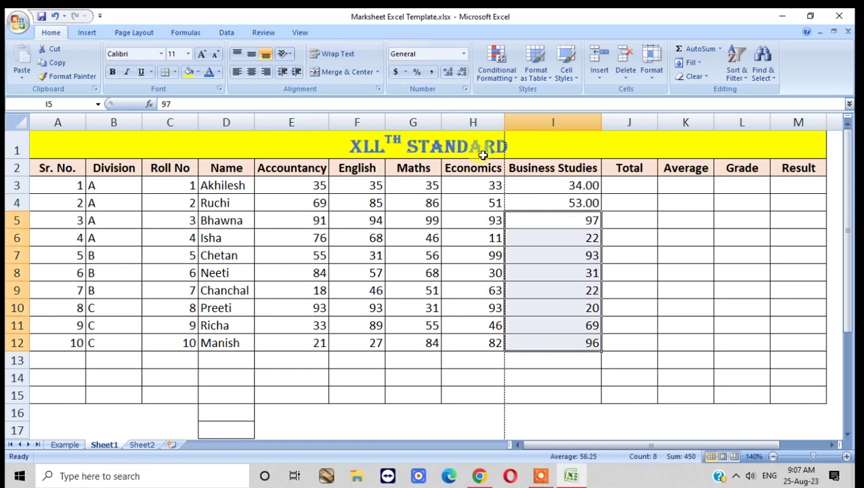
left_click(448, 73)
left_click(448, 73)
left_click(447, 73)
left_click(448, 73)
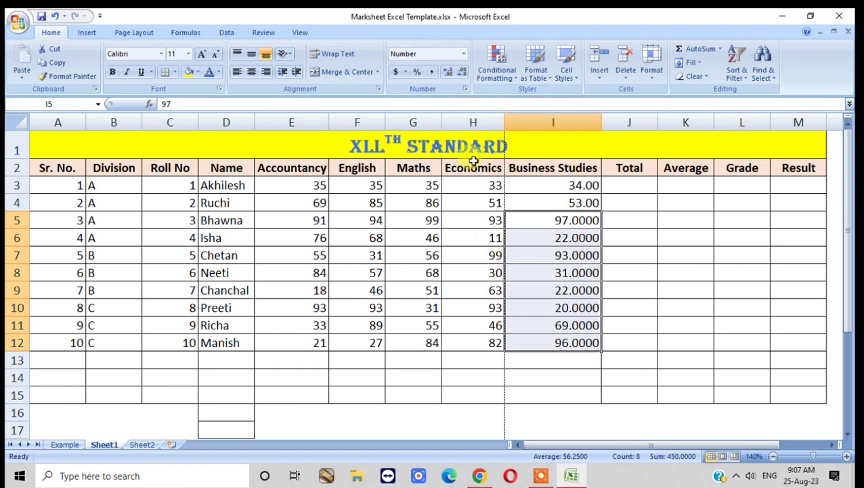
left_click(461, 78)
left_click(461, 77)
left_click(460, 78)
left_click(448, 76)
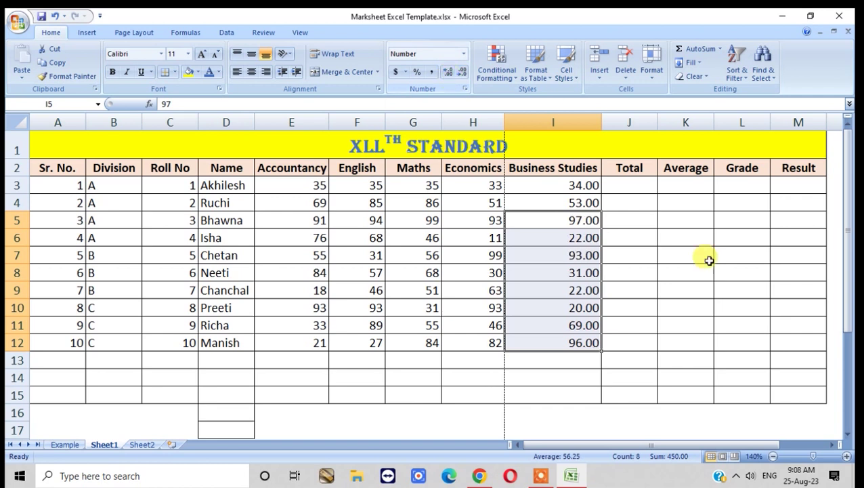
left_click(640, 242)
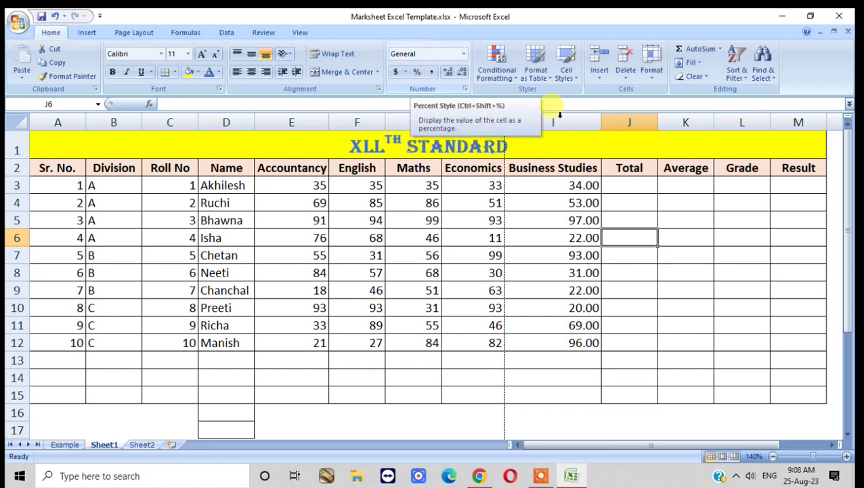
Enter 1 in K3 and apply Percent Style to the Average cells K3:K15
left_click(685, 185)
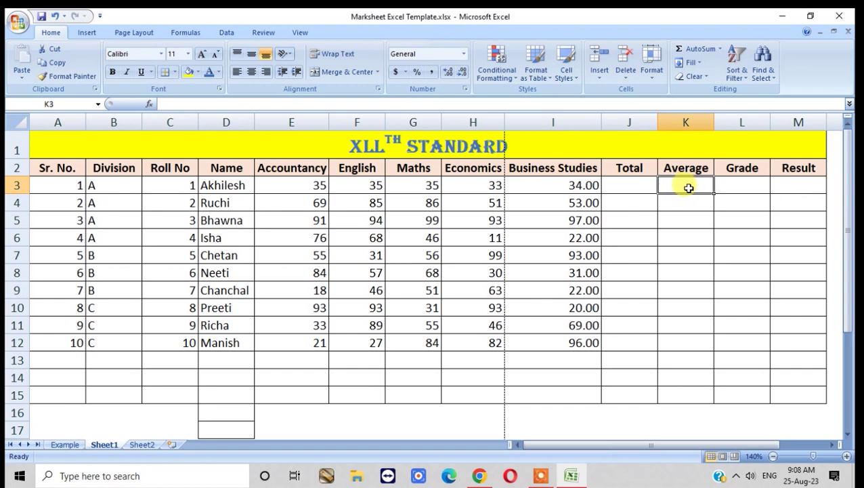
type("1")
key("Return")
left_click(690, 188)
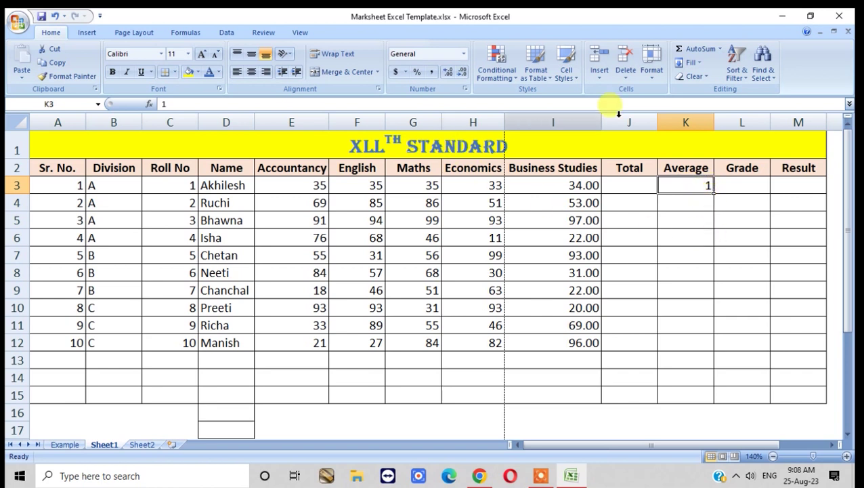
left_click(695, 214)
left_click_drag(691, 185, 688, 386)
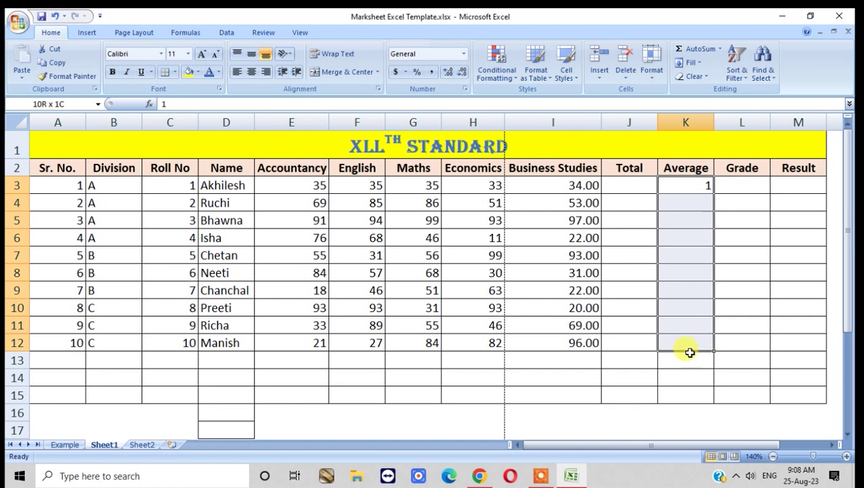
left_click(419, 74)
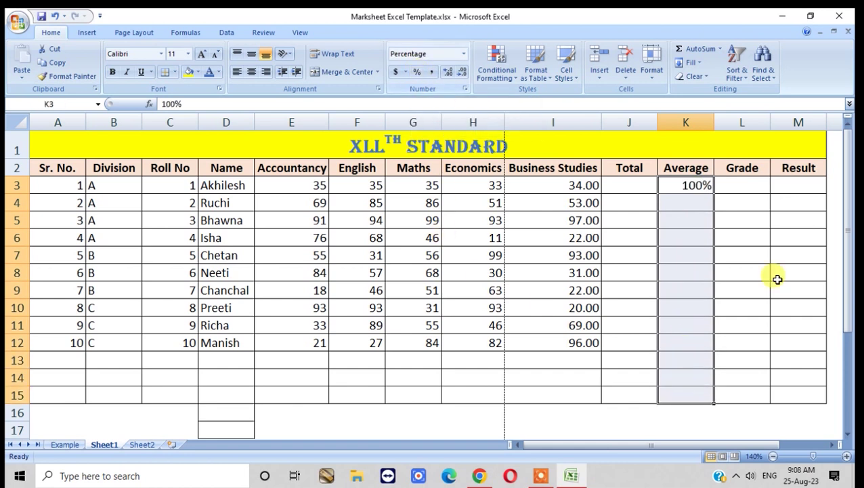
left_click(736, 251)
Enter trial percentages 2%, 5%, 6%, 4% and 8% in K4:K8
left_click(691, 199)
type("2")
key("Return")
type("5")
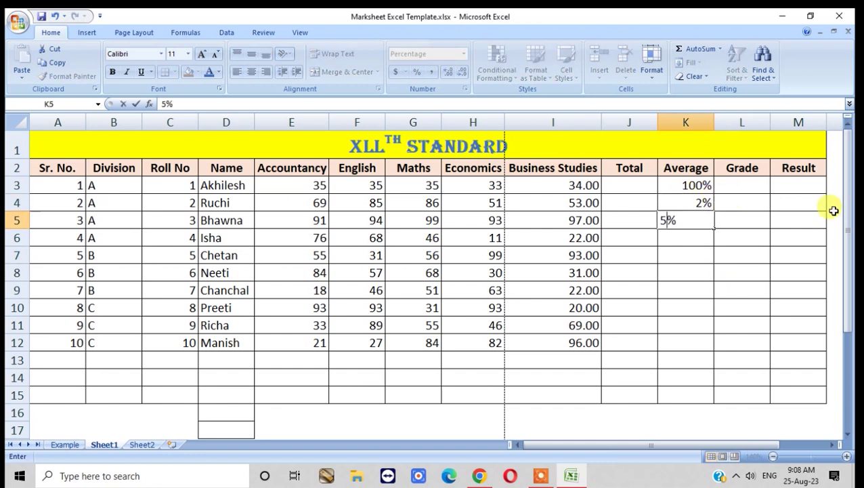
key("Return")
type("6")
key("Return")
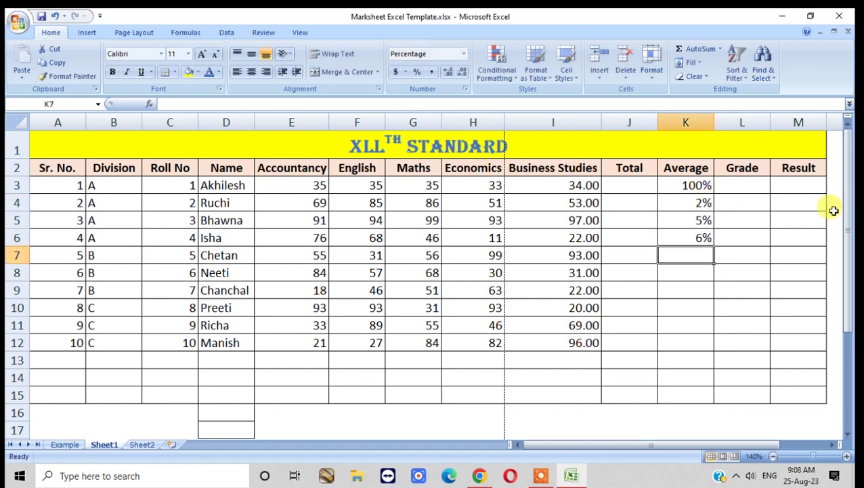
type("4")
key("Return")
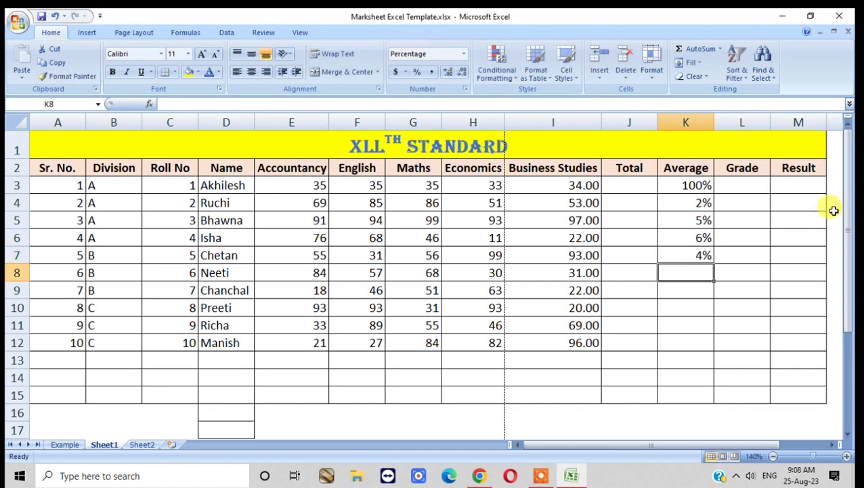
type("8")
key("Return")
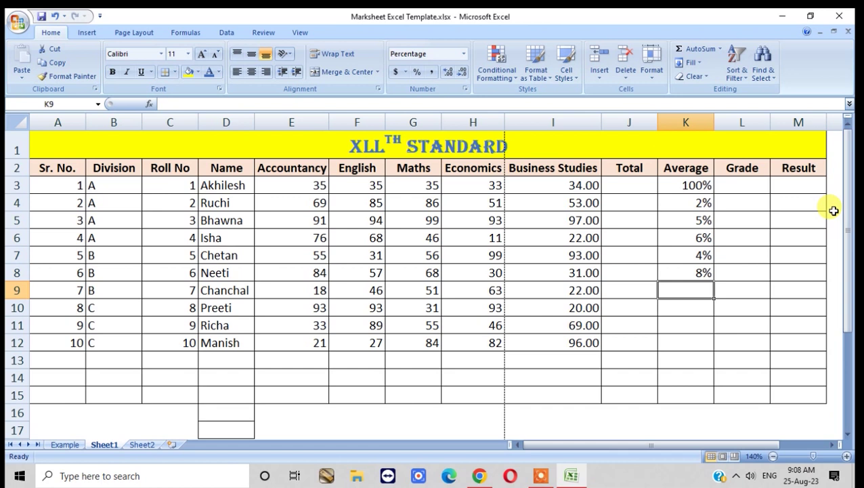
Clear the trial percentage values from K3:K8
key("Up")
key("Up")
key("Up")
key("Up")
key("Up")
key("Up")
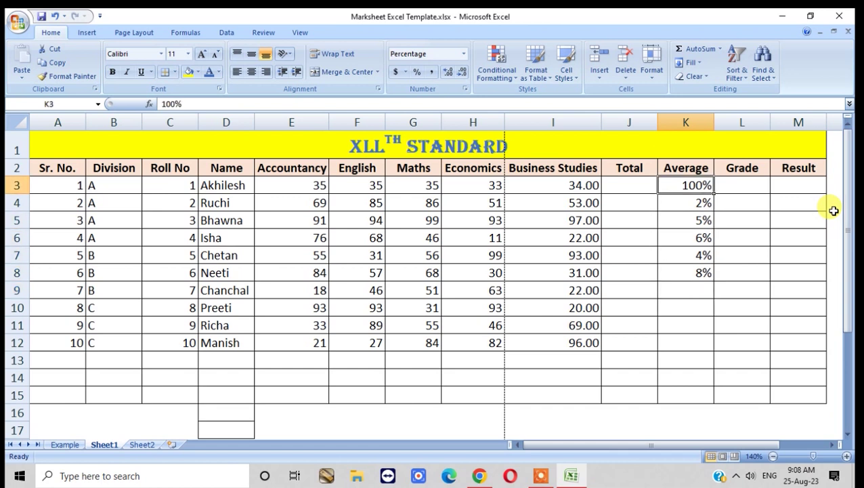
key("shift+Down")
key("shift+Down")
key("shift+Down")
key("shift+Down")
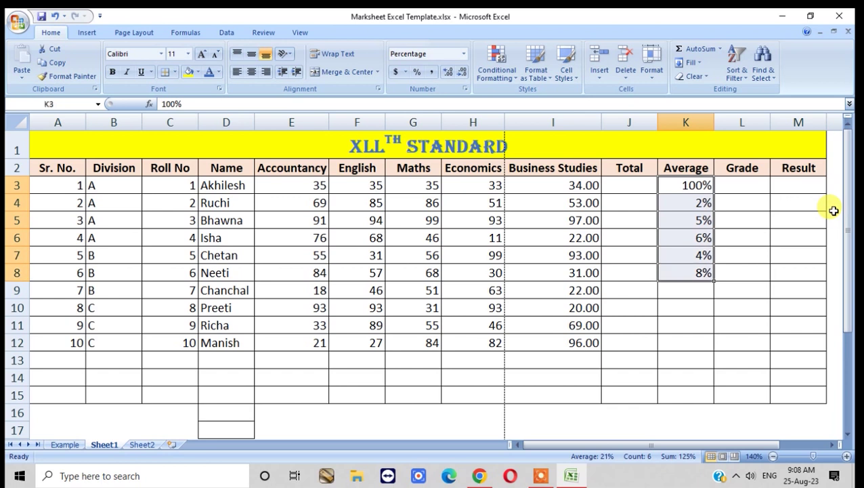
key("Delete")
left_click(692, 255)
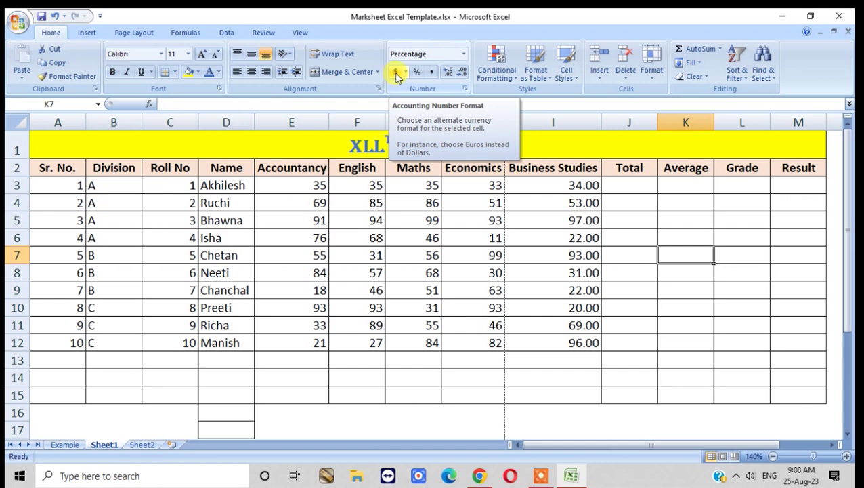
Enter a name in E20, 150 in F20 and the label Sari Buy in G20
scroll(313, 362, "down", 3)
left_click(267, 321)
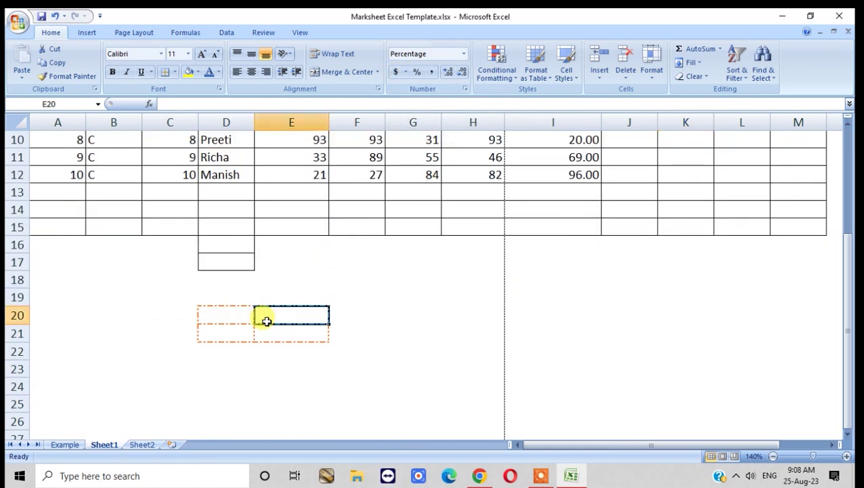
type("a Devi")
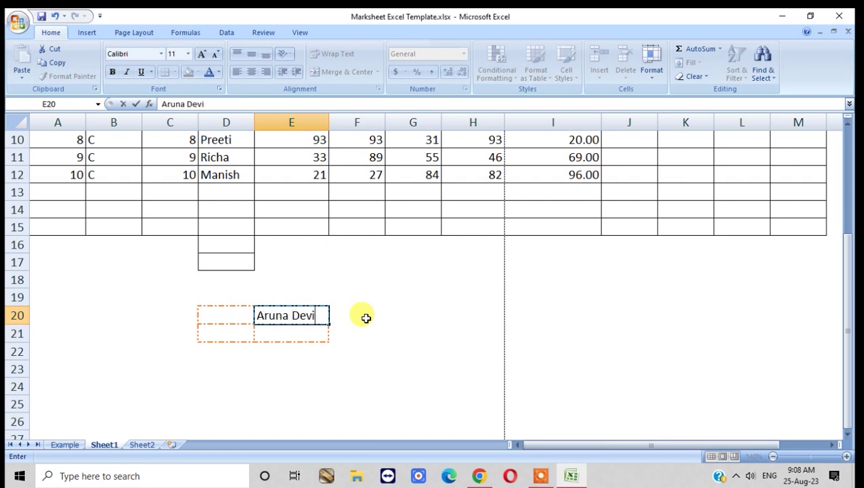
left_click(366, 318)
type("1")
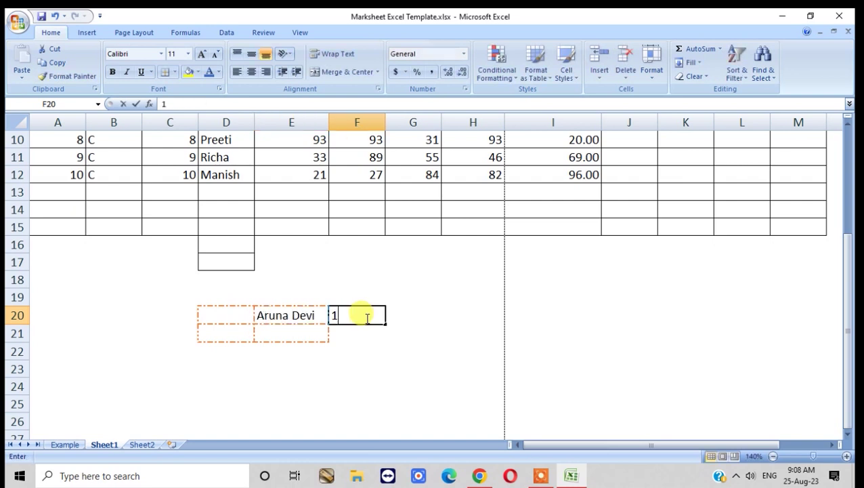
type("50")
key("Tab")
type("S")
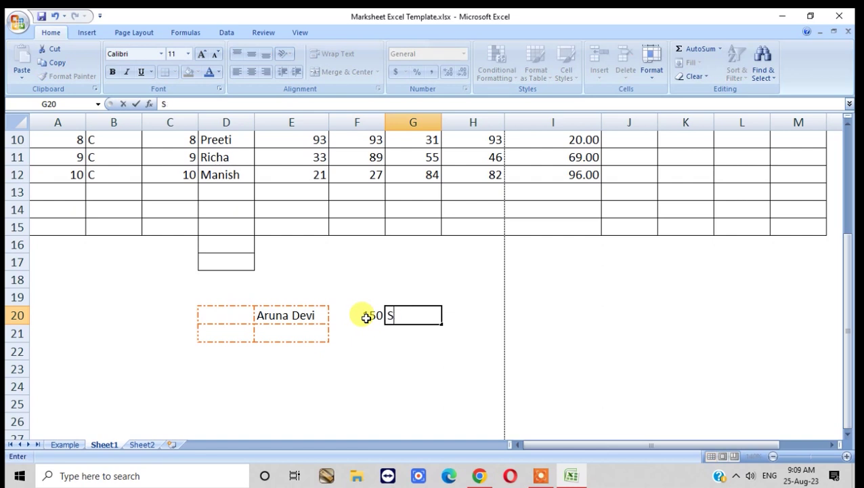
type("ari Purh")
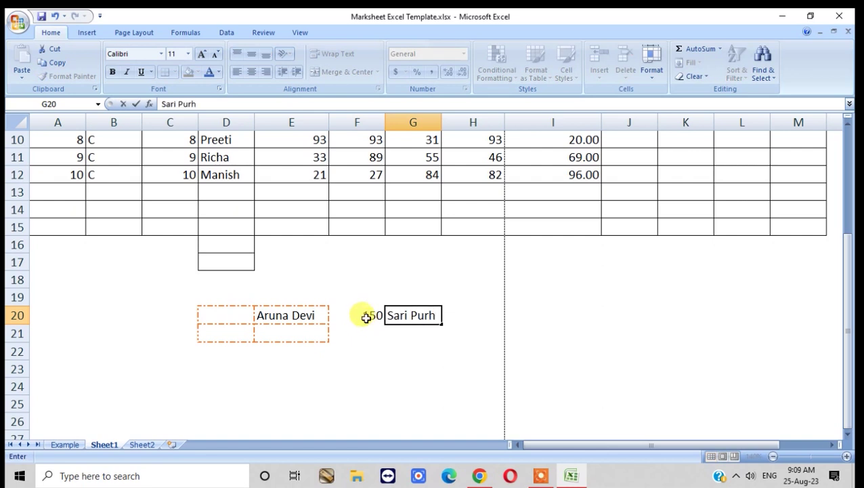
key("BackSpace")
type("Buy")
key("Return")
left_click(454, 347)
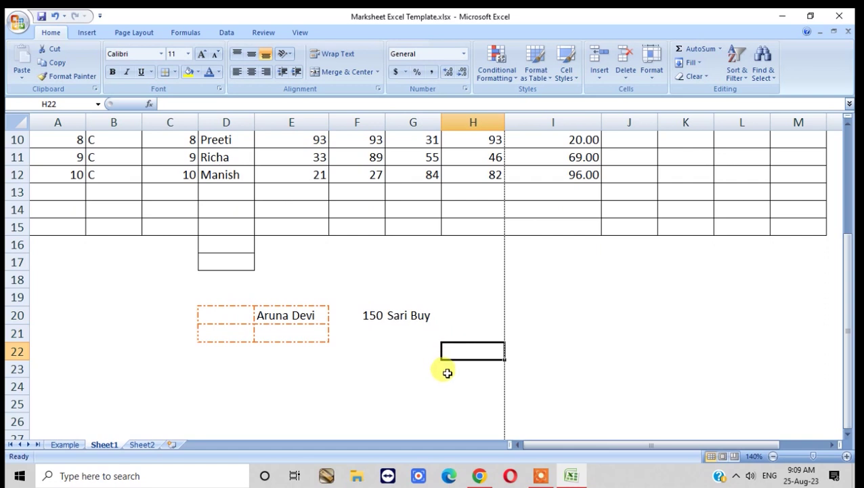
Give F20 Accounting format and correct the amount so it shows $150.50
left_click(365, 316)
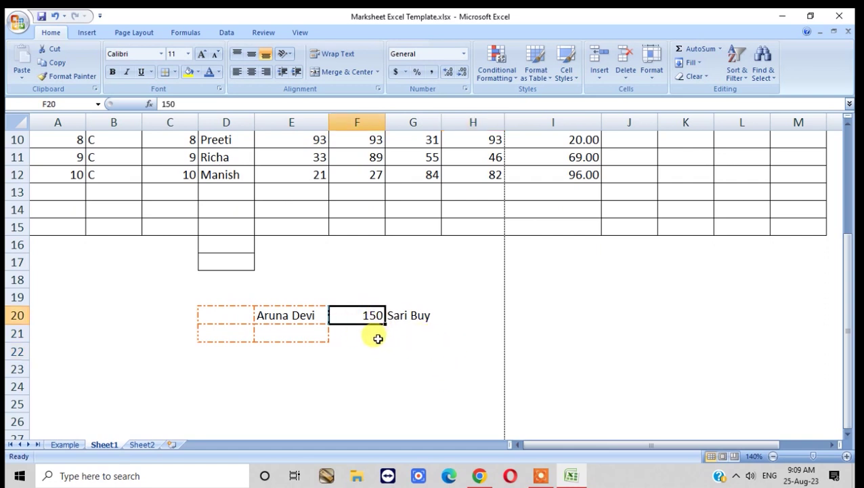
left_click(396, 72)
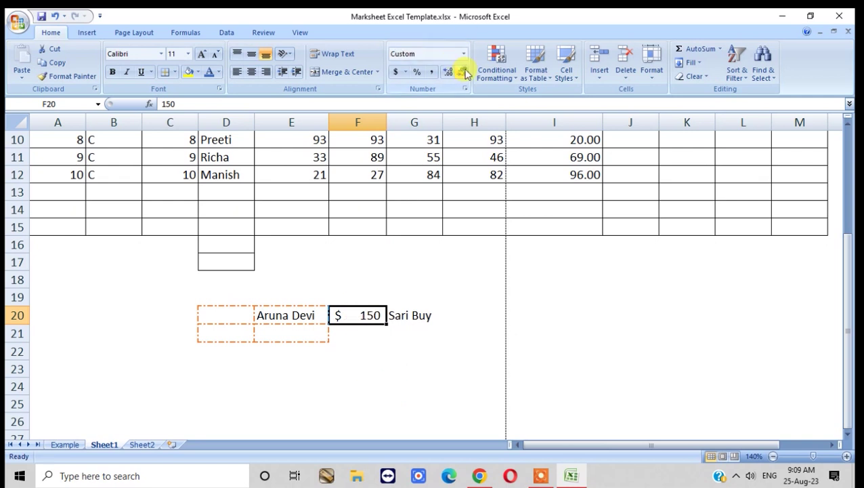
key("ctrl+z")
left_click(372, 347)
left_click(369, 316)
type("150")
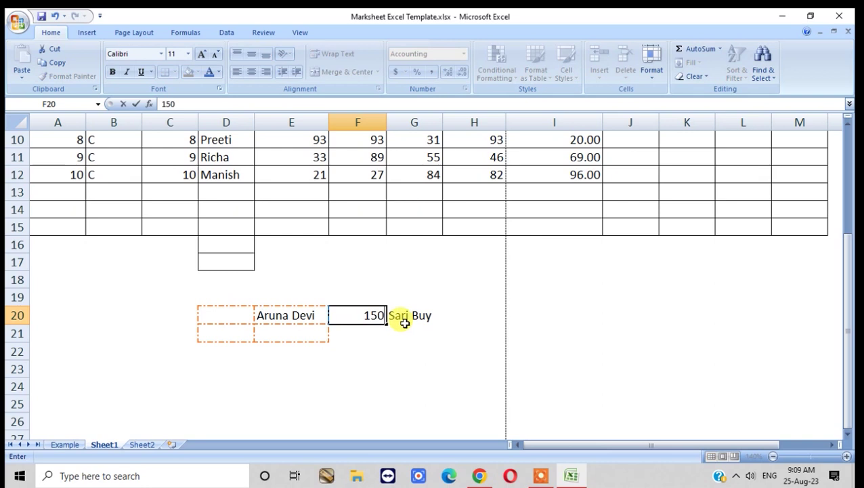
key("Return")
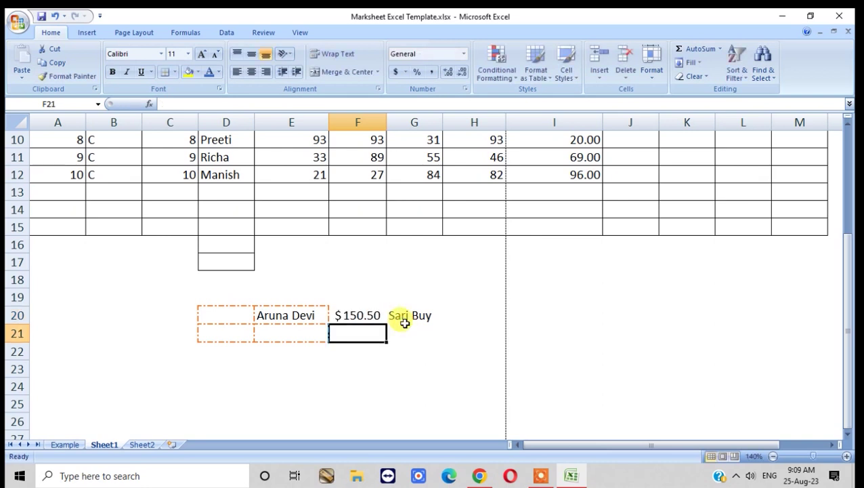
left_click(369, 315)
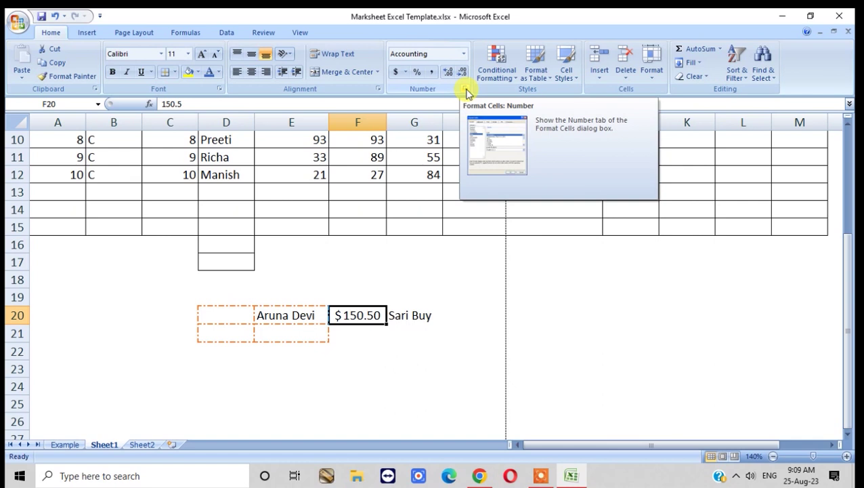
Format F20 as Currency with the ₹ Hindi (India) symbol, showing ₹150.50
left_click(466, 90)
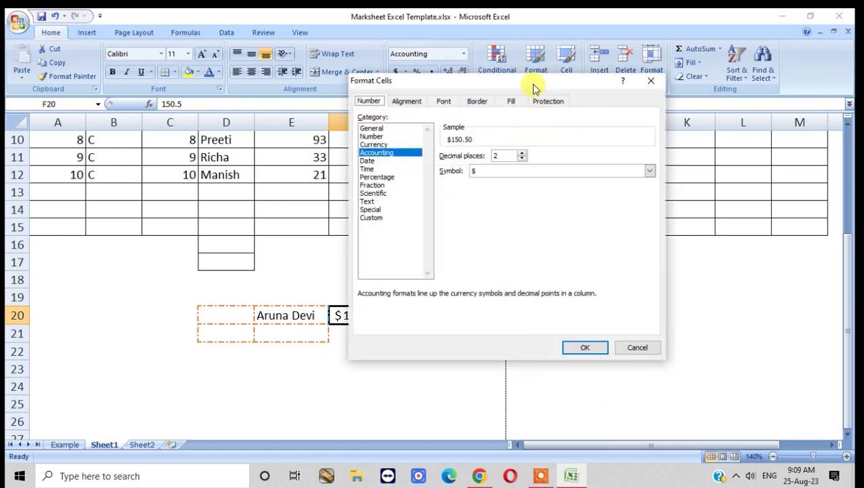
left_click_drag(533, 88, 628, 61)
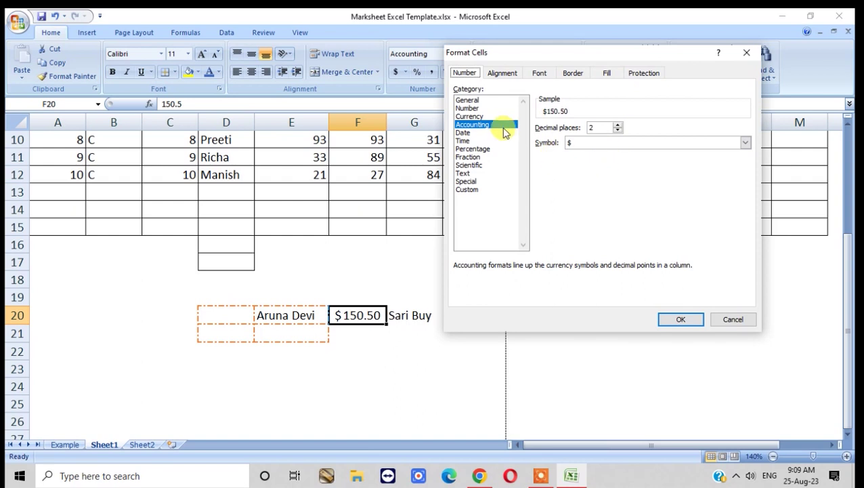
left_click(470, 117)
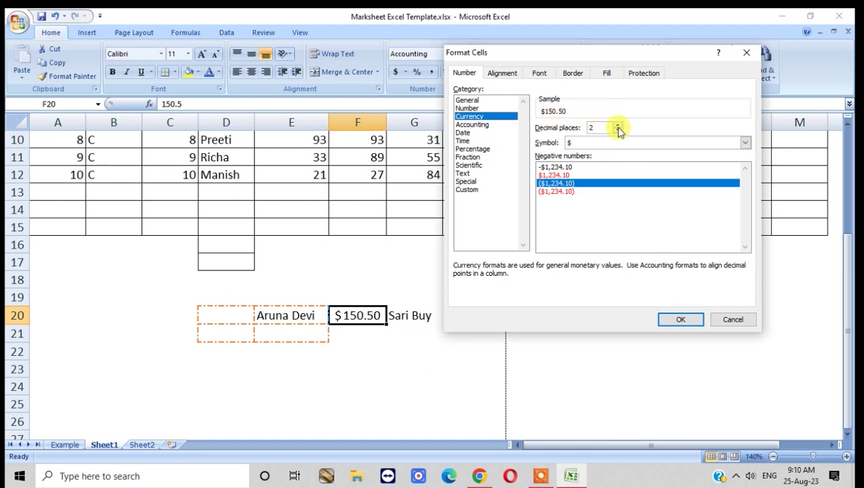
left_click(746, 143)
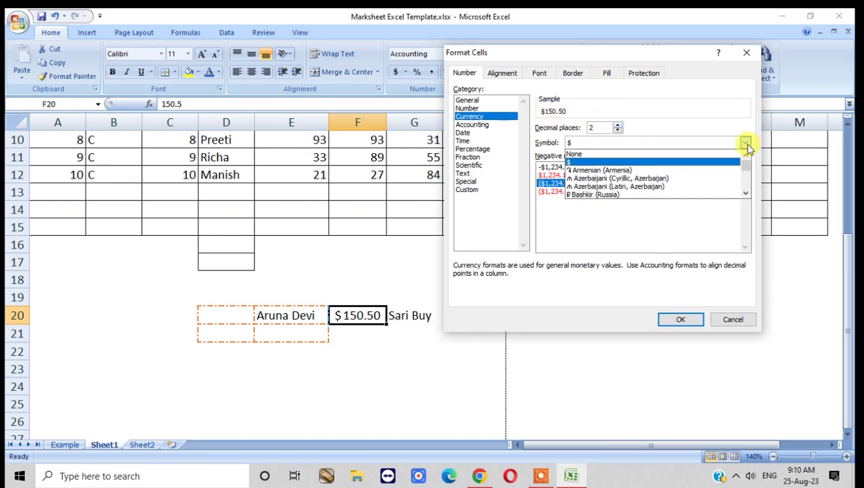
left_click(747, 195)
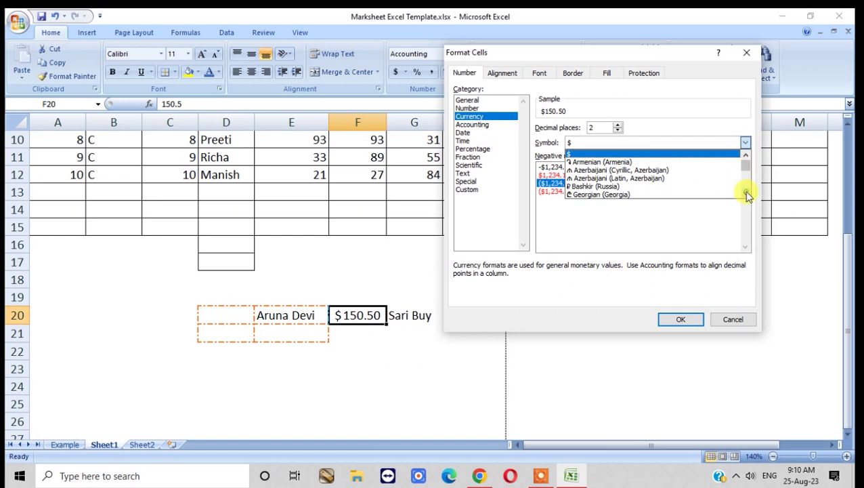
left_click(747, 195)
left_click(747, 195)
left_click(747, 195)
left_click(747, 195)
left_click(747, 195)
left_click(747, 195)
left_click(747, 195)
left_click(747, 195)
left_click(747, 195)
left_click(747, 195)
left_click(747, 195)
left_click(747, 195)
left_click(747, 195)
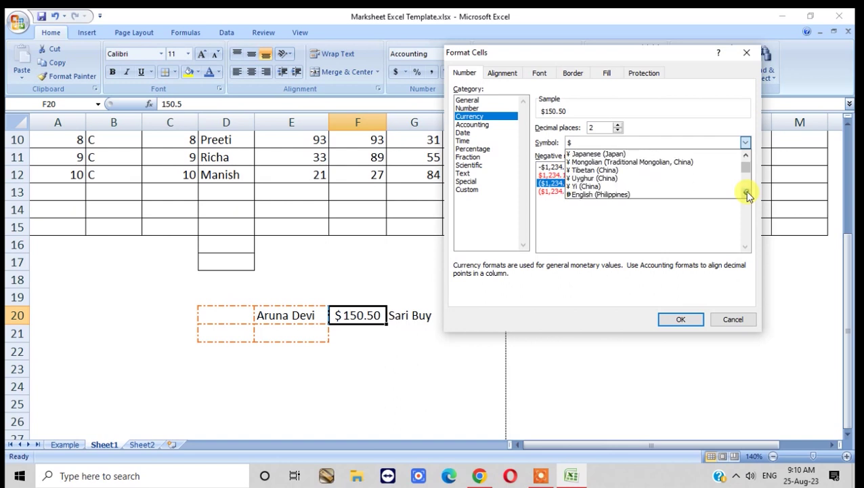
left_click(747, 195)
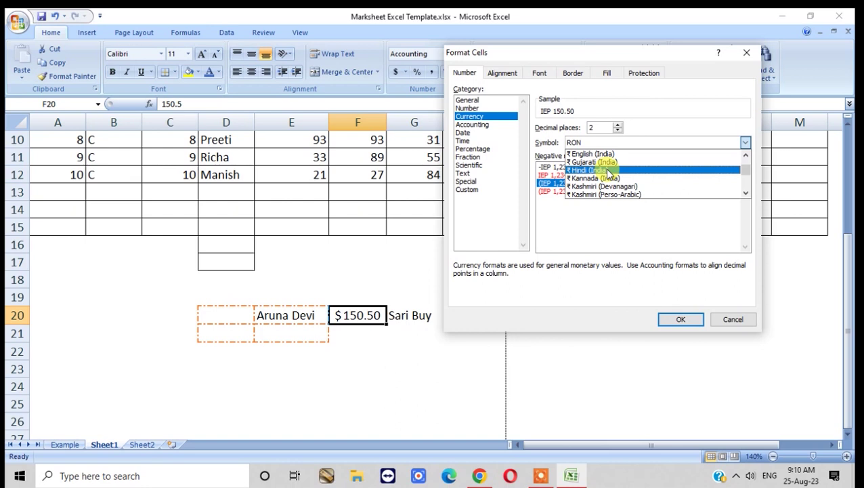
left_click(608, 173)
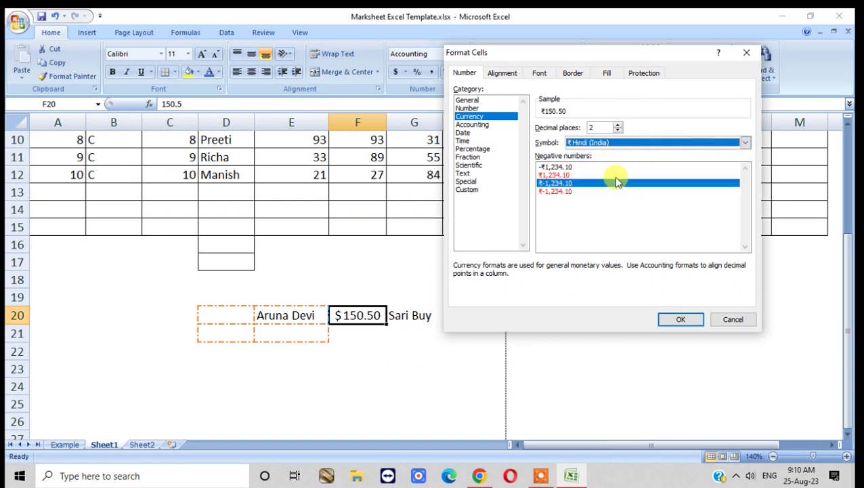
left_click(680, 318)
left_click(363, 379)
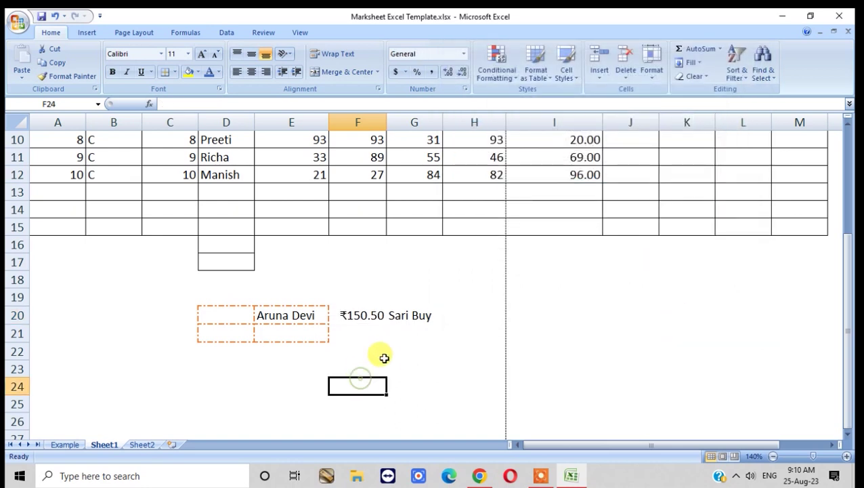
left_click(361, 315)
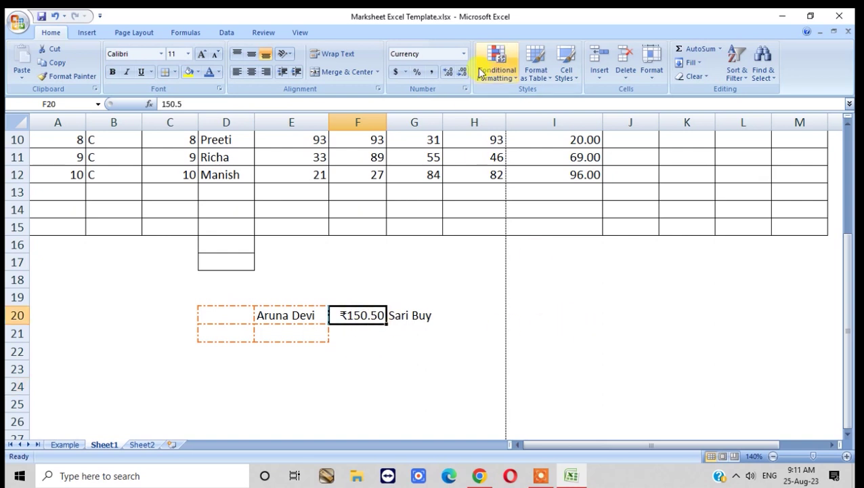
left_click(464, 89)
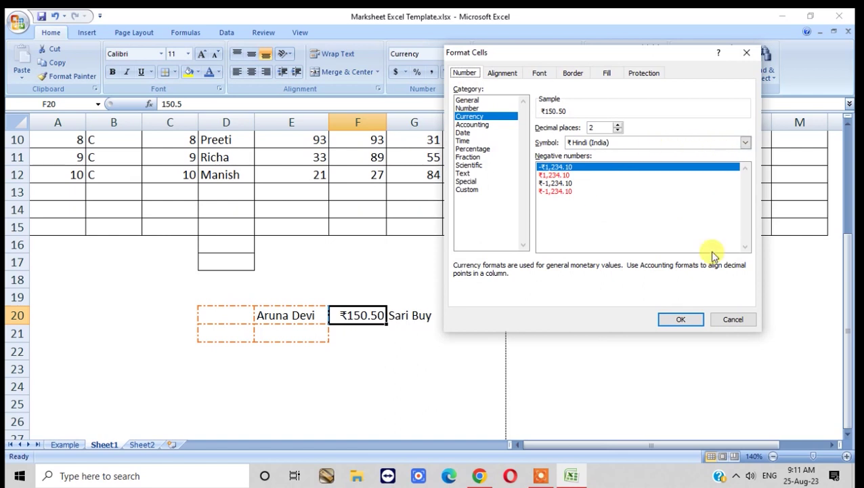
left_click(735, 319)
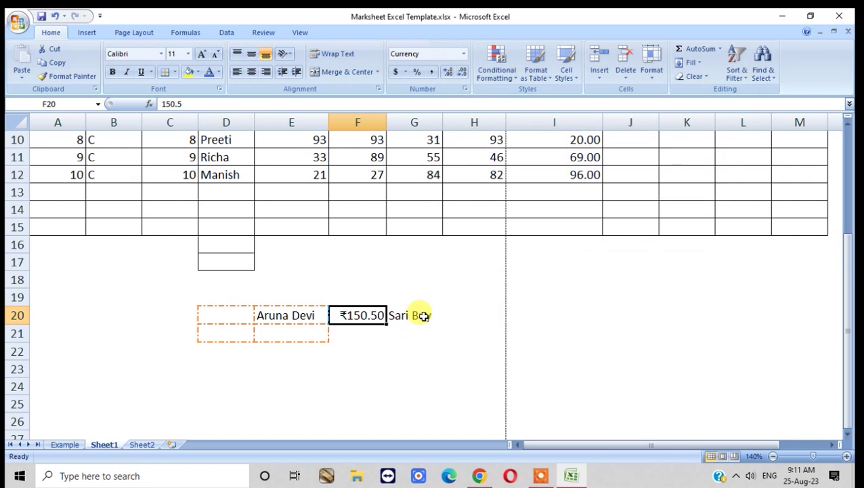
type("15000")
key("Return")
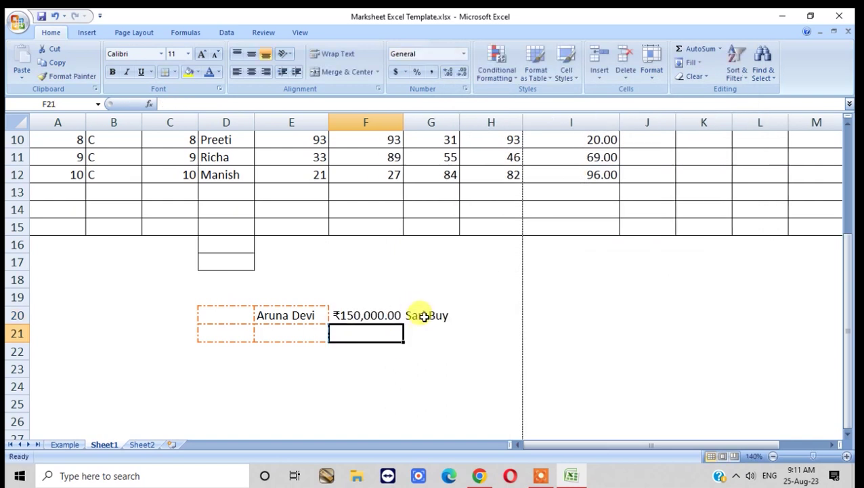
left_click(373, 317)
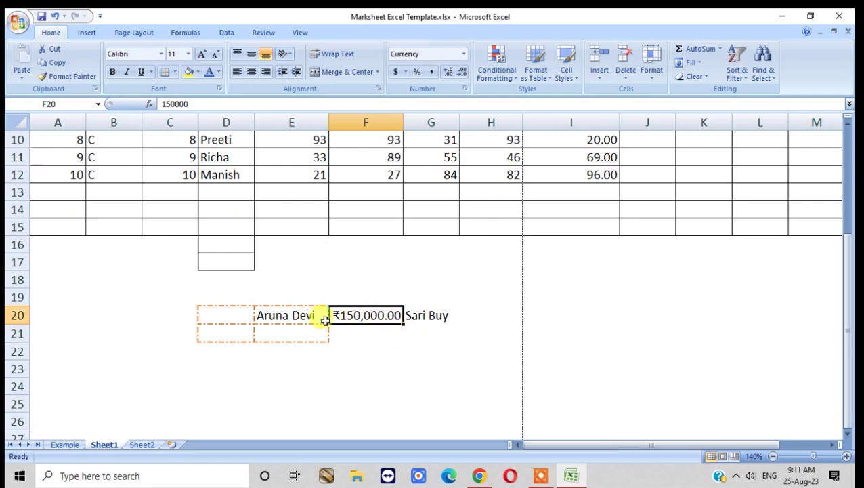
left_click(464, 89)
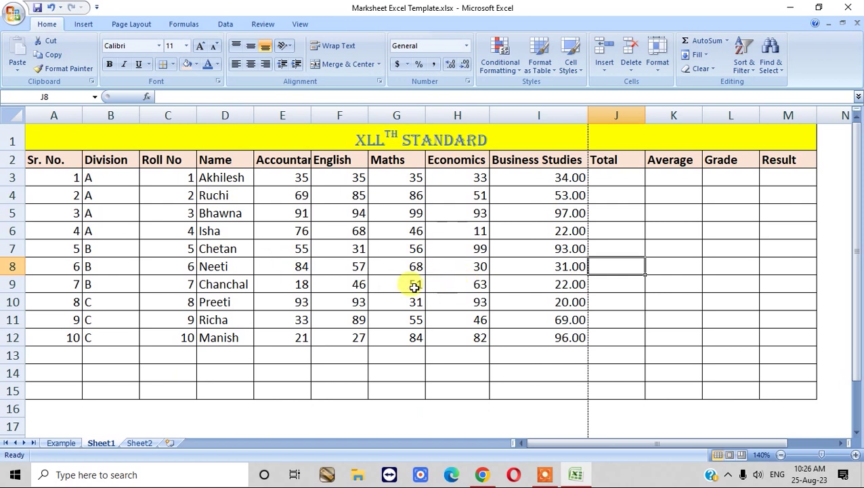
Review the Alignment, Font, Border and Fill settings in Format Cells without changing anything
left_click(467, 81)
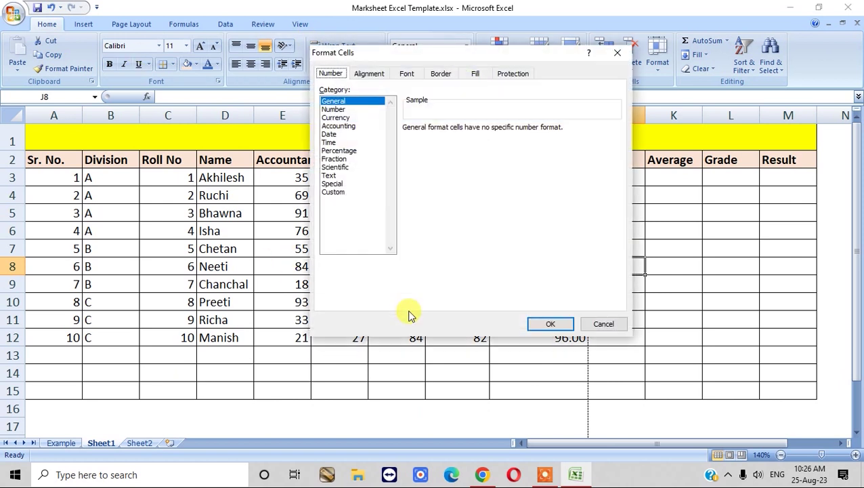
left_click(379, 74)
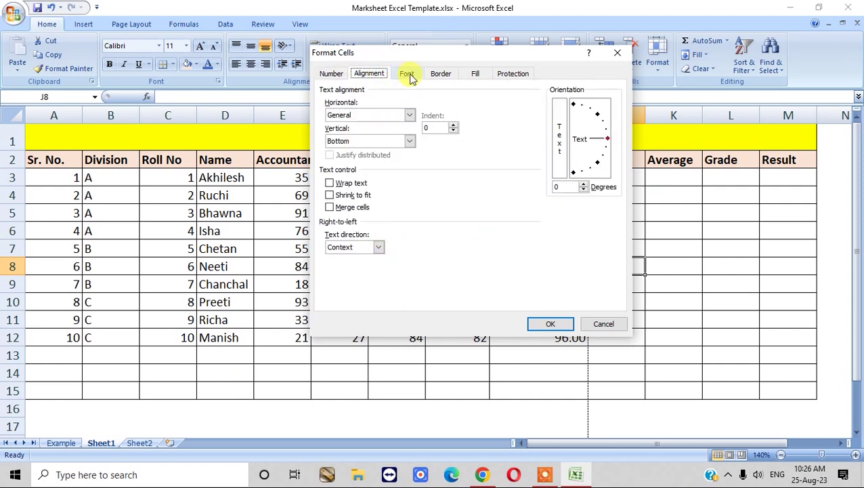
left_click(408, 74)
left_click(440, 74)
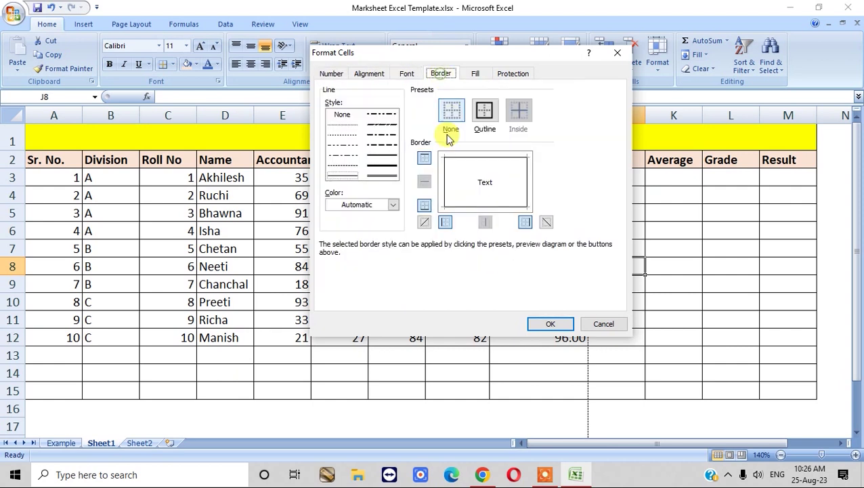
left_click(476, 74)
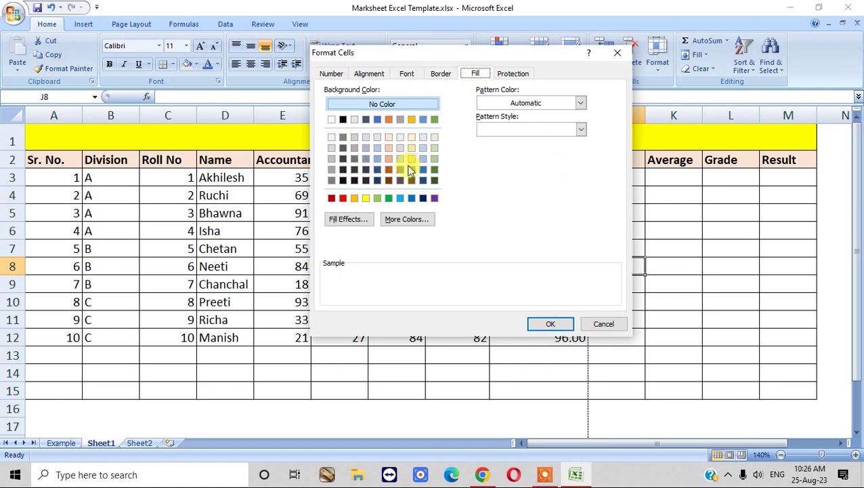
left_click(593, 323)
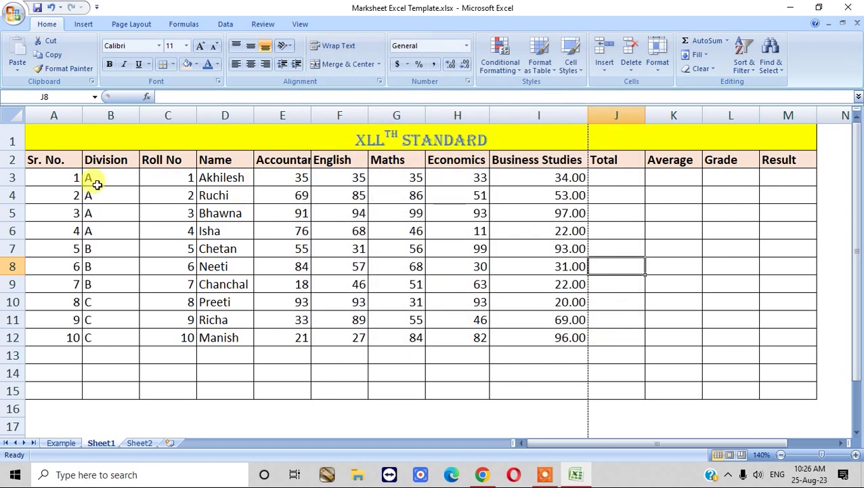
Fill the marksheet table A3:M15 with a pale green background
left_click_drag(63, 179, 785, 392)
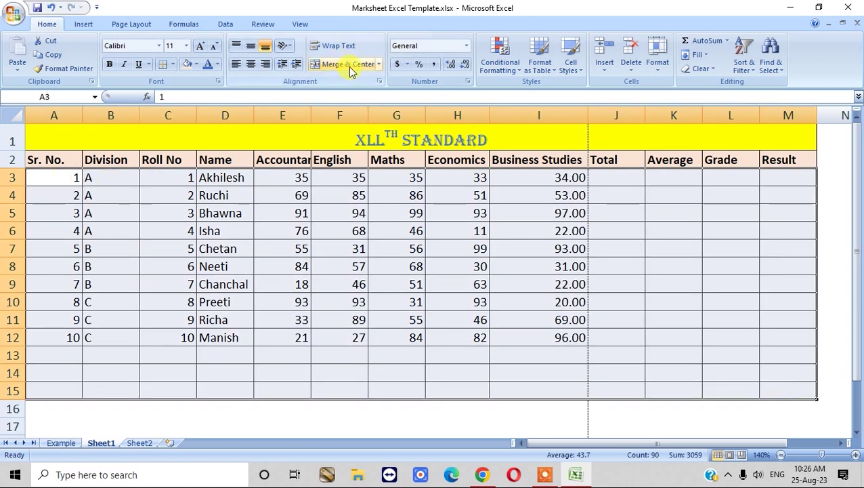
left_click(379, 81)
left_click(474, 74)
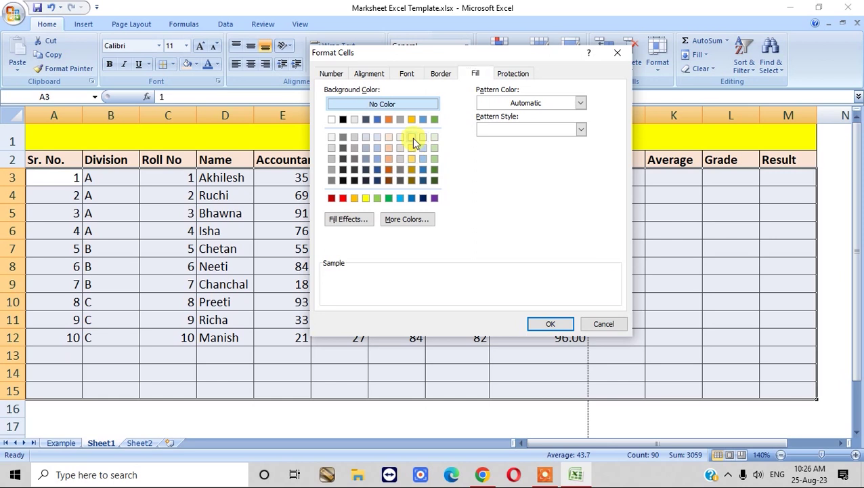
left_click(434, 147)
left_click(549, 324)
left_click(406, 265)
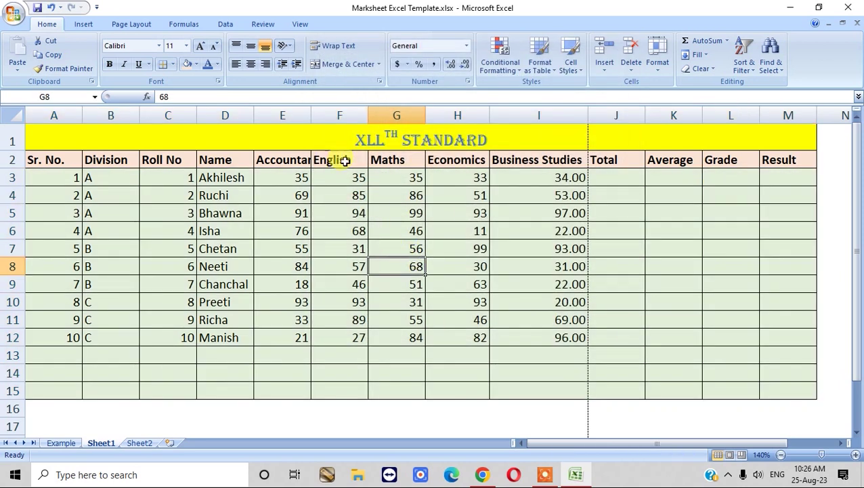
Look through the Fill tab's pattern colour and pattern style choices, then cancel
left_click(467, 82)
left_click(475, 73)
left_click(579, 103)
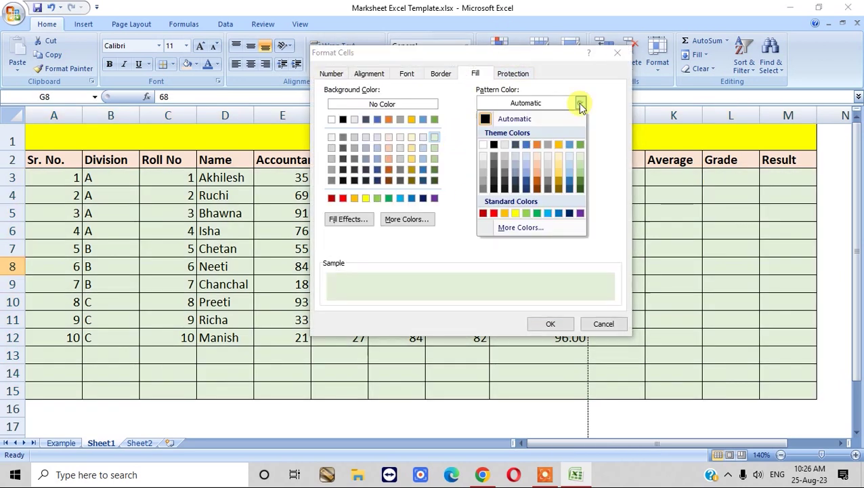
left_click(553, 260)
left_click(569, 128)
left_click(602, 324)
left_click(602, 324)
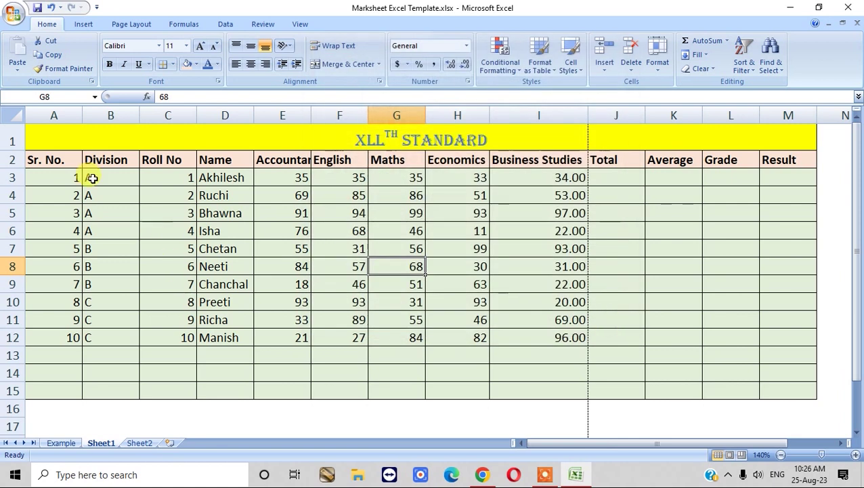
Give the Sr. No. cells A3:A15 a gray dotted pattern fill
left_click(57, 176)
left_click_drag(56, 176, 64, 386)
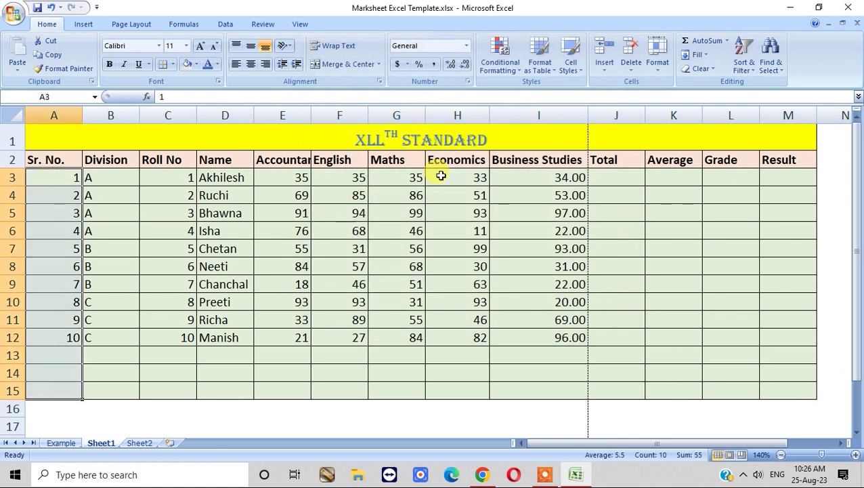
left_click(467, 82)
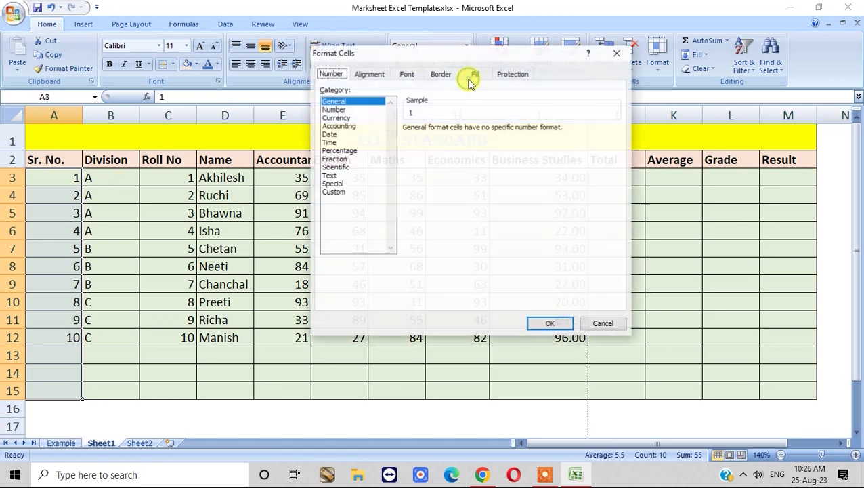
left_click(475, 73)
left_click(580, 129)
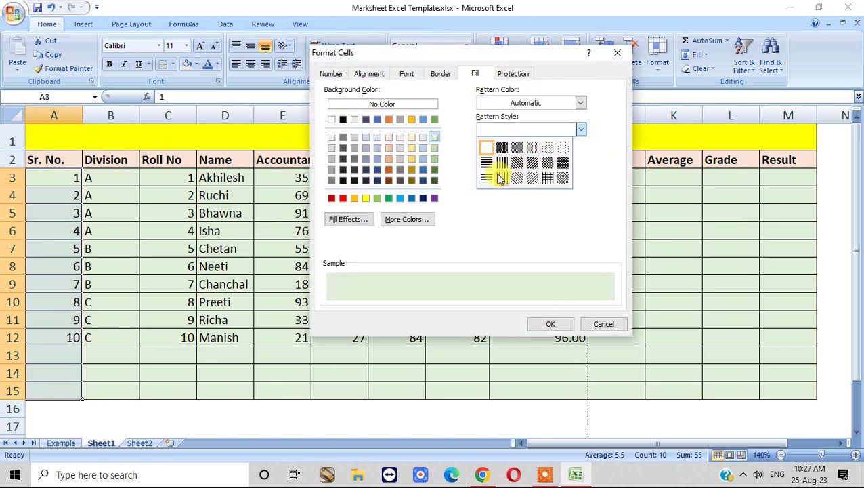
left_click(517, 148)
left_click(170, 266)
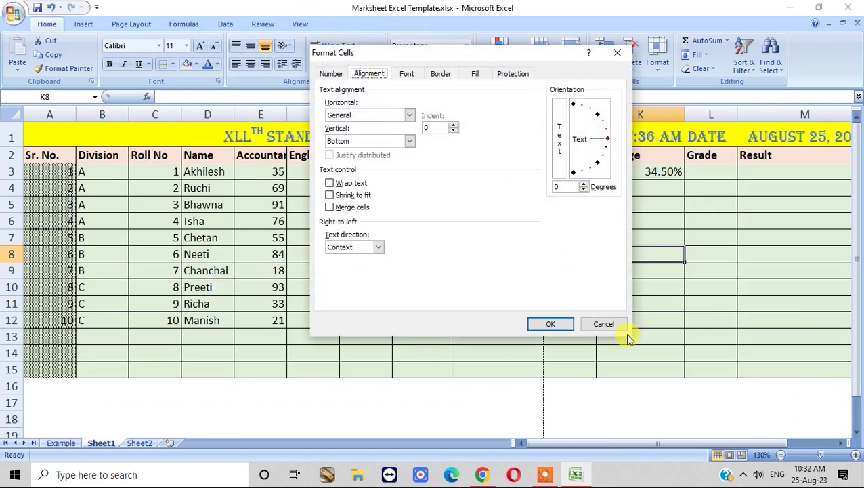
Cancel Format Cells and check the Total, Average, Grade and Result cells J3 to M3
left_click(609, 325)
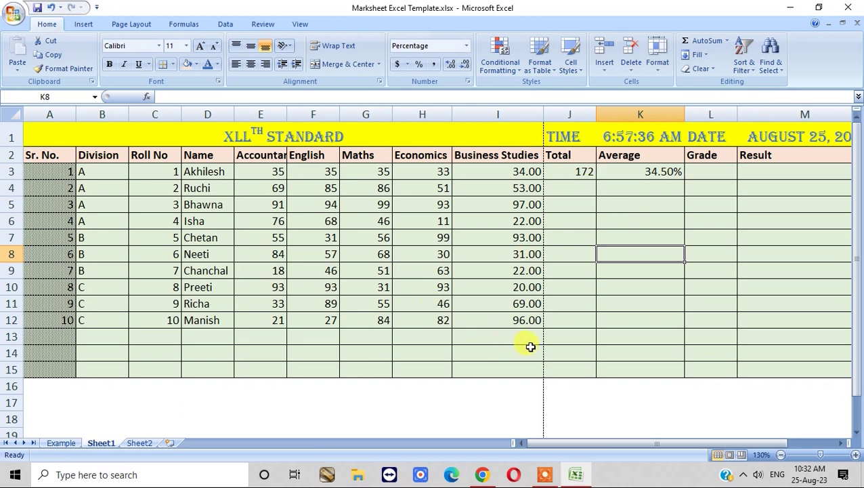
left_click(576, 173)
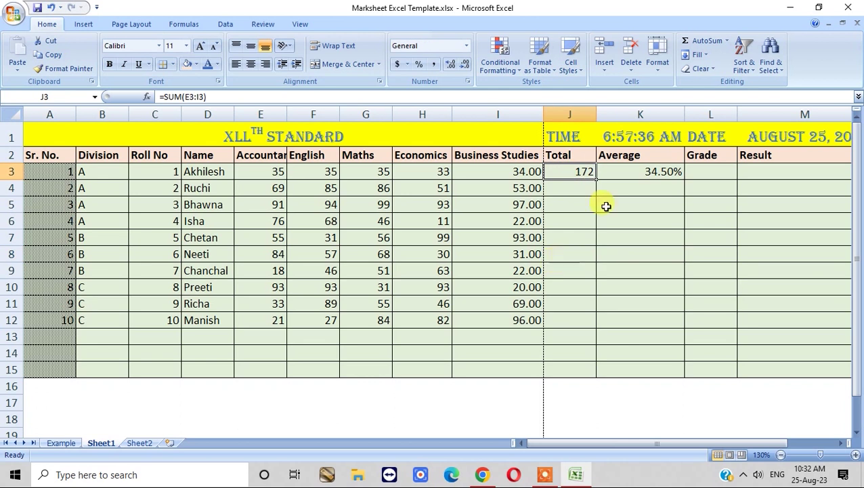
key("Right")
left_click(710, 171)
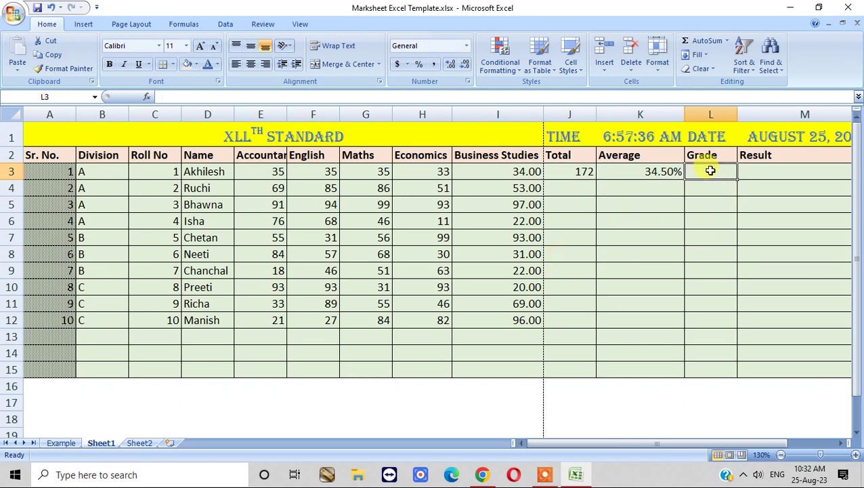
left_click(763, 172)
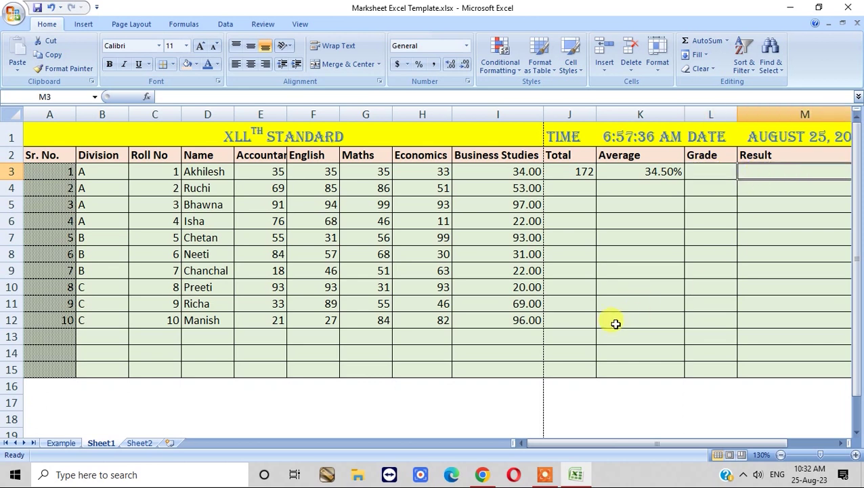
Select the title and marks table A1:I15
left_click_drag(40, 136, 498, 369)
left_click(603, 222)
left_click_drag(343, 135, 350, 370)
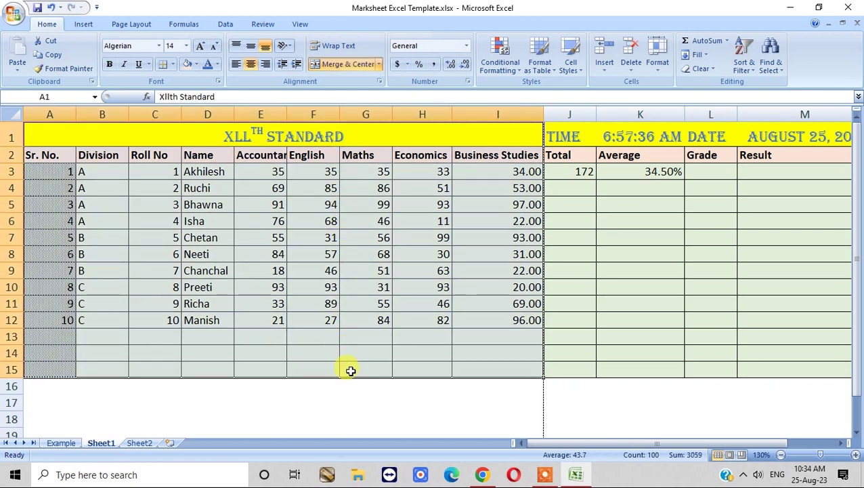
Clear the TIME and DATE labels and their values from cells J1, K1, L1 and M1
left_click(434, 139)
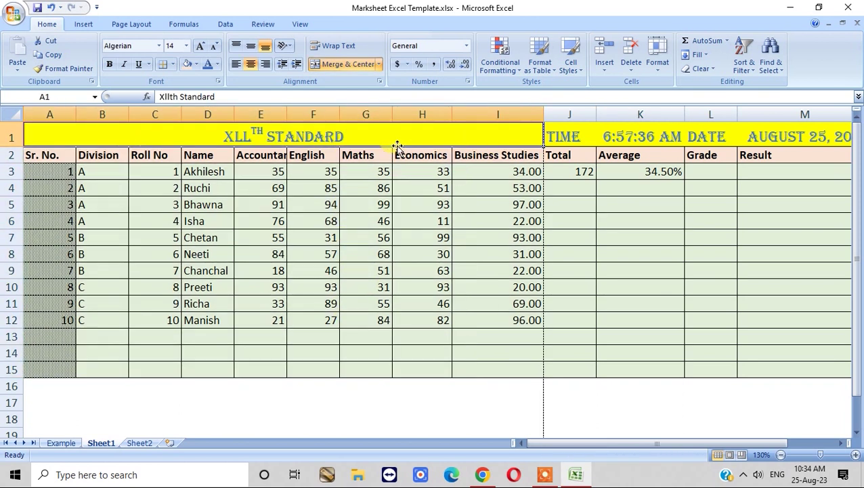
left_click_drag(404, 149, 415, 361)
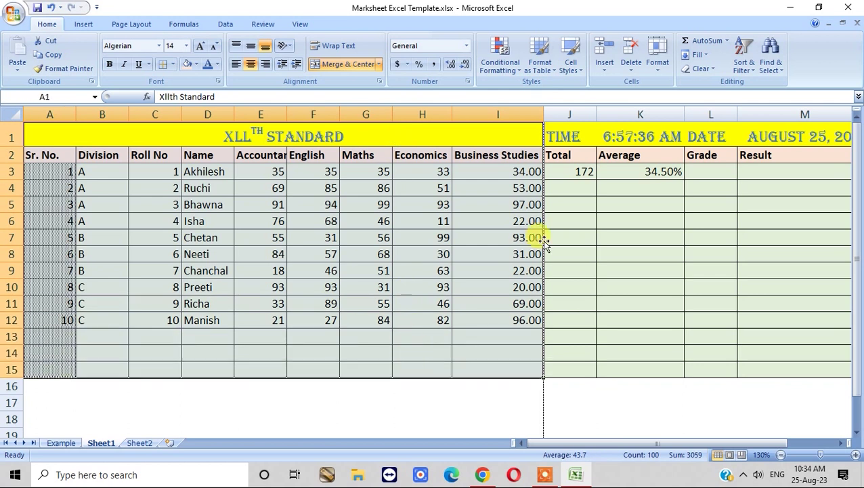
left_click(565, 257)
left_click(572, 137)
key("Delete")
key("Right")
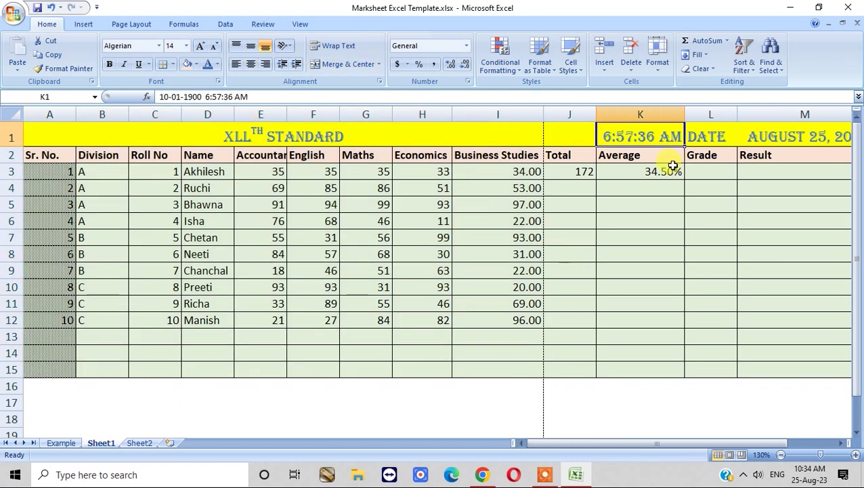
key("Delete")
key("Right")
key("Delete")
key("Right")
key("Delete")
scroll(565, 443, "left", 1)
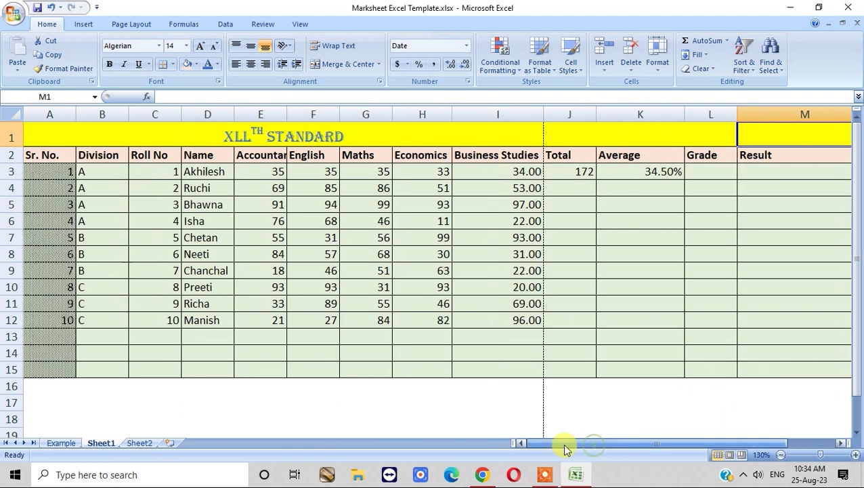